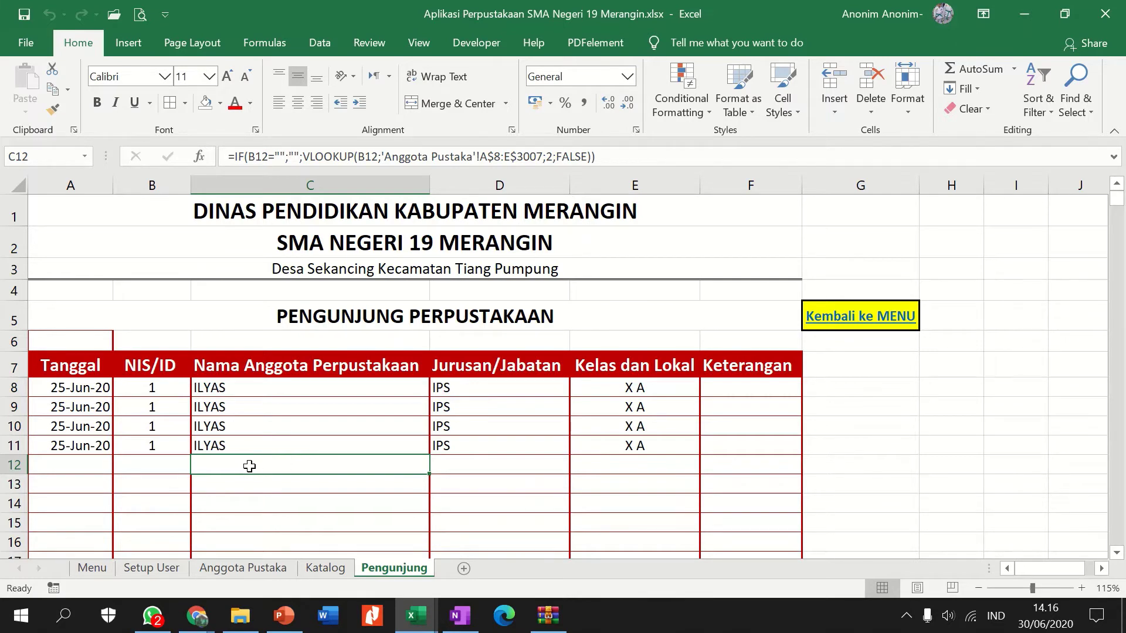
Review the Menu, Setup User, Anggota Pustaka, Katalog and Pengunjung sheets of the library workbook
left_click(105, 577)
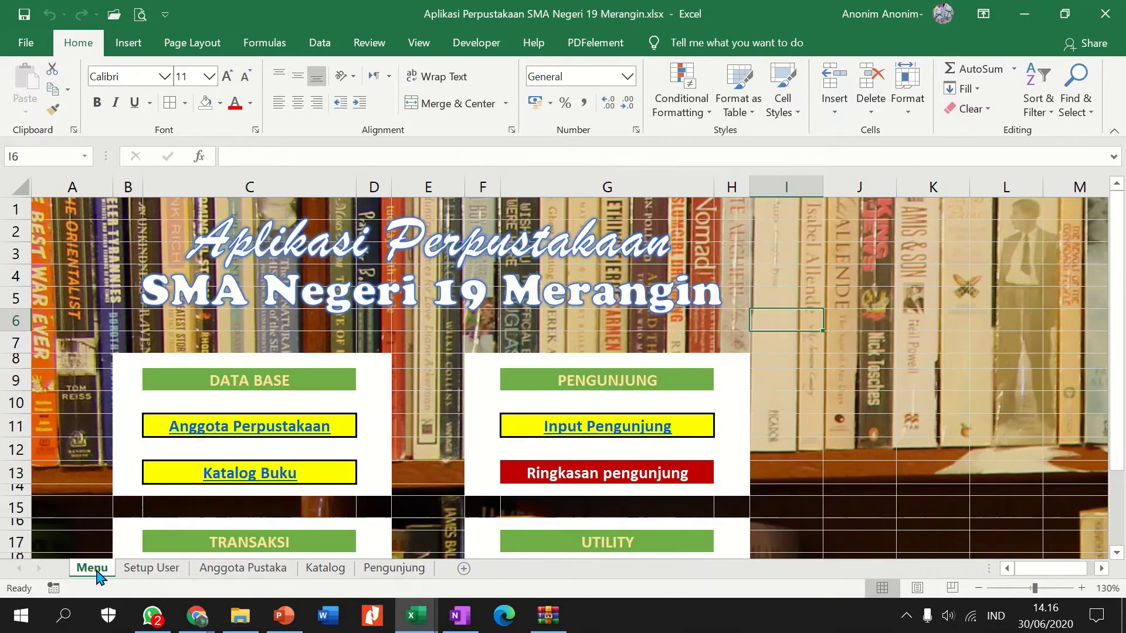
left_click(143, 574)
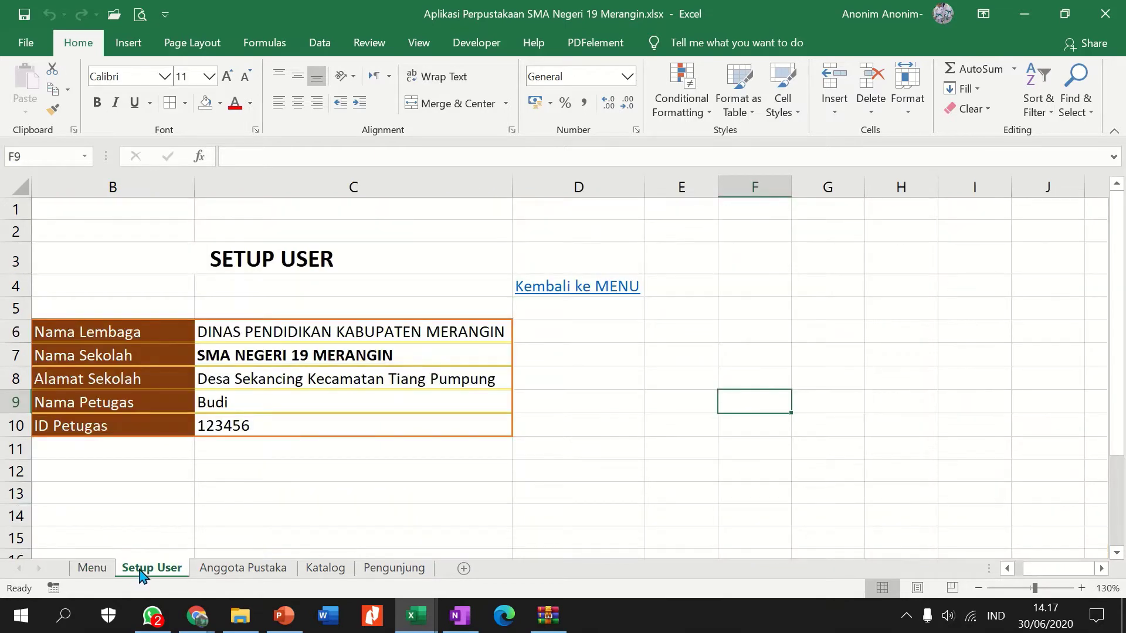
left_click(212, 578)
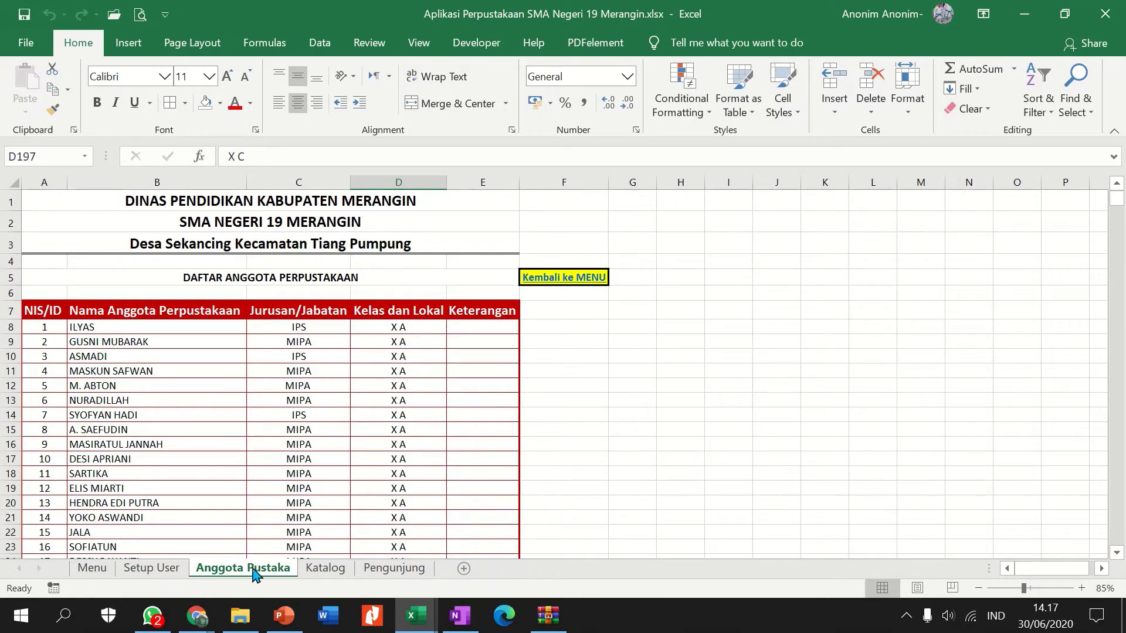
left_click(328, 569)
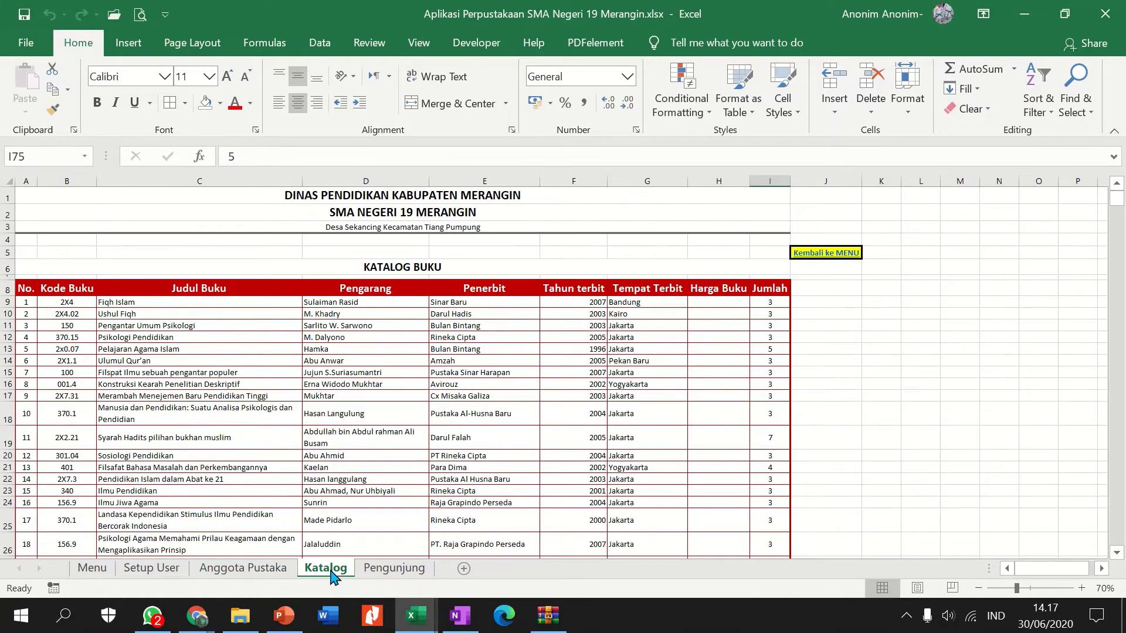
left_click(386, 577)
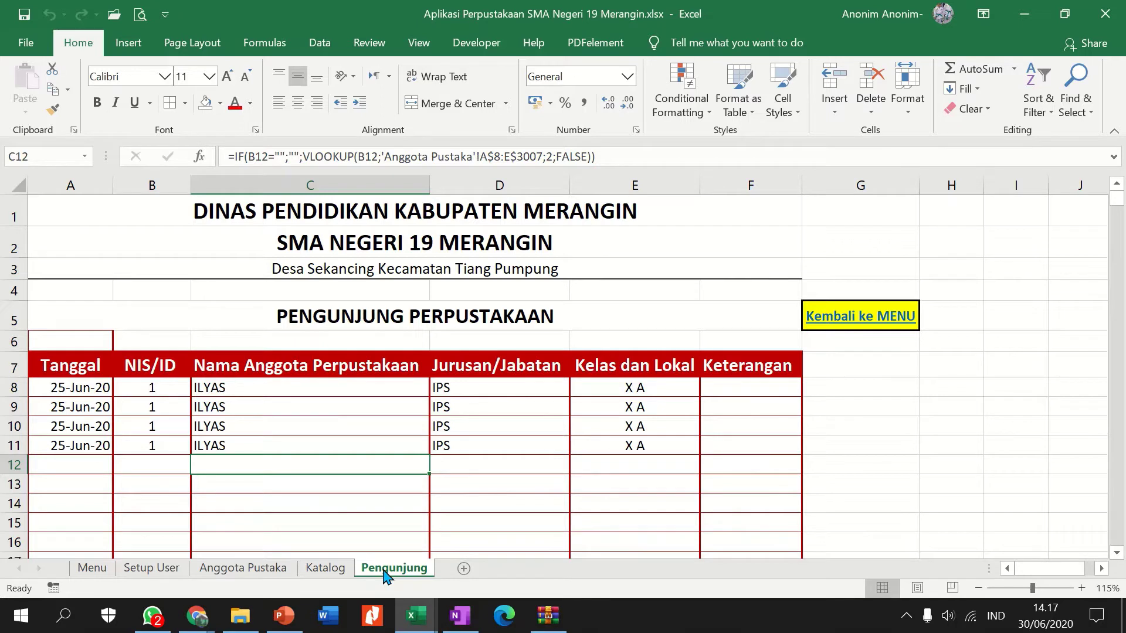
Add a new worksheet after Pengunjung and name it R_Pengunjung
left_click(463, 570)
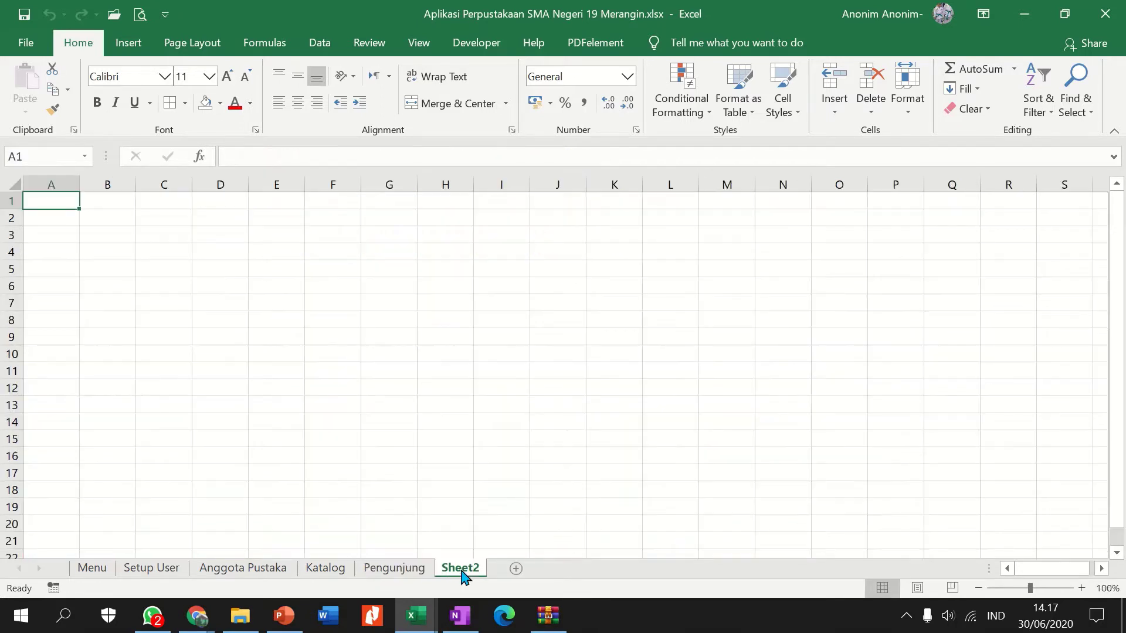
right_click(463, 572)
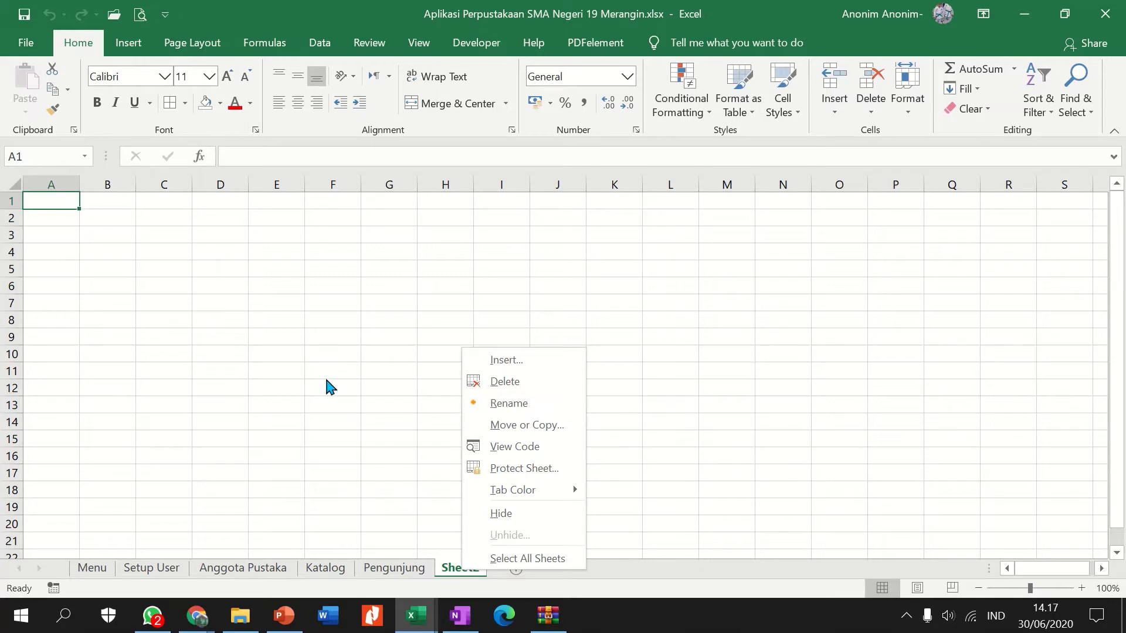
left_click(305, 461)
right_click(463, 573)
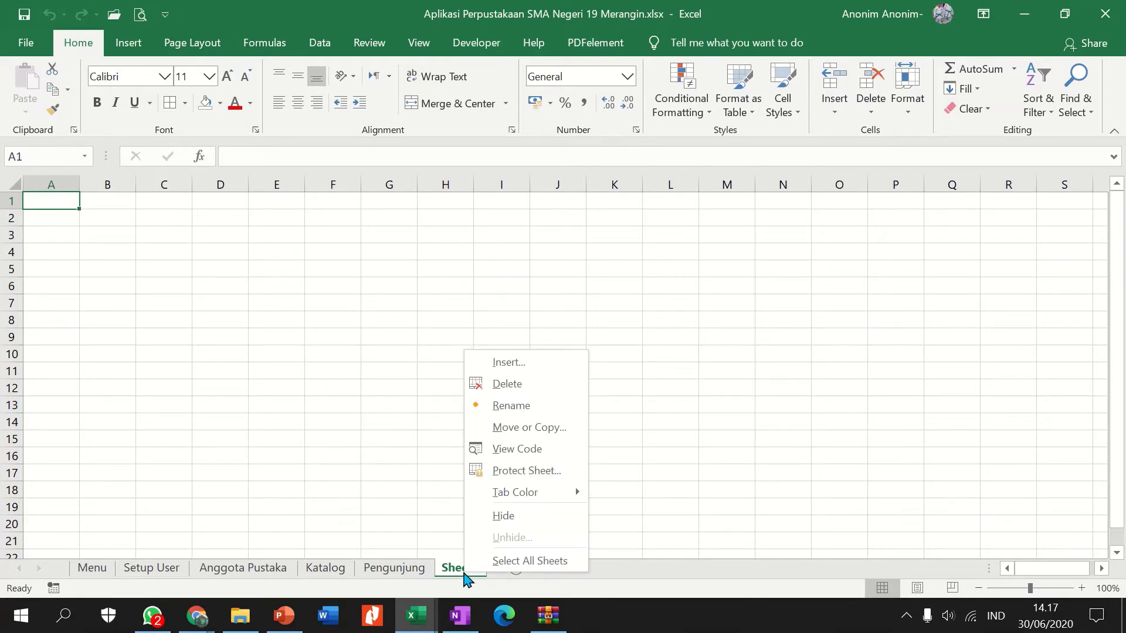
left_click(513, 406)
type("R")
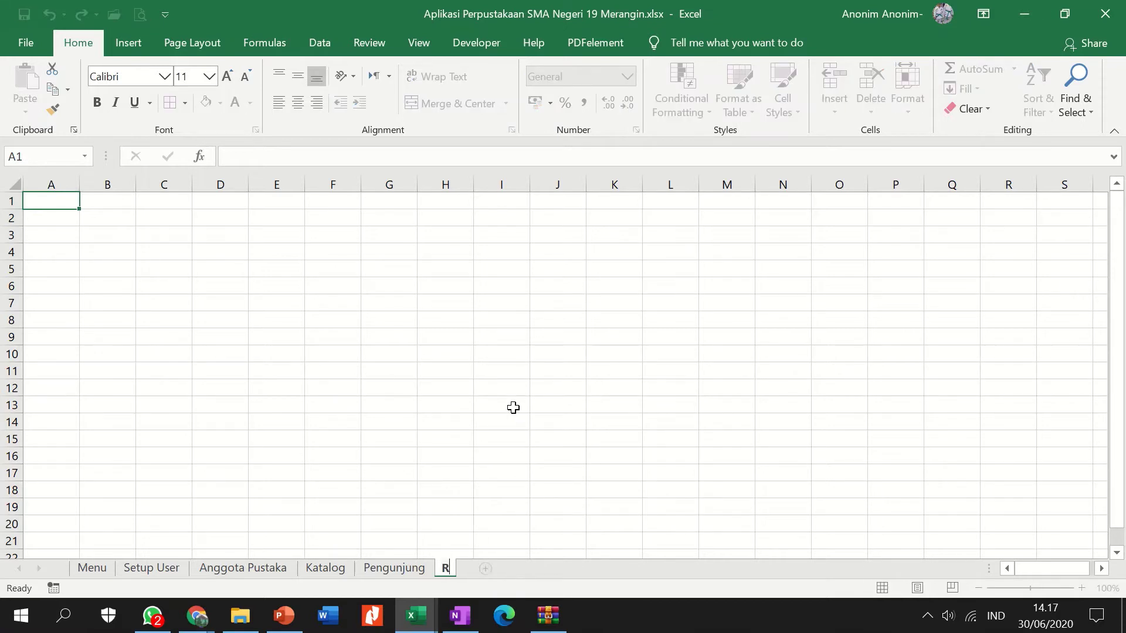
type("_Pengu")
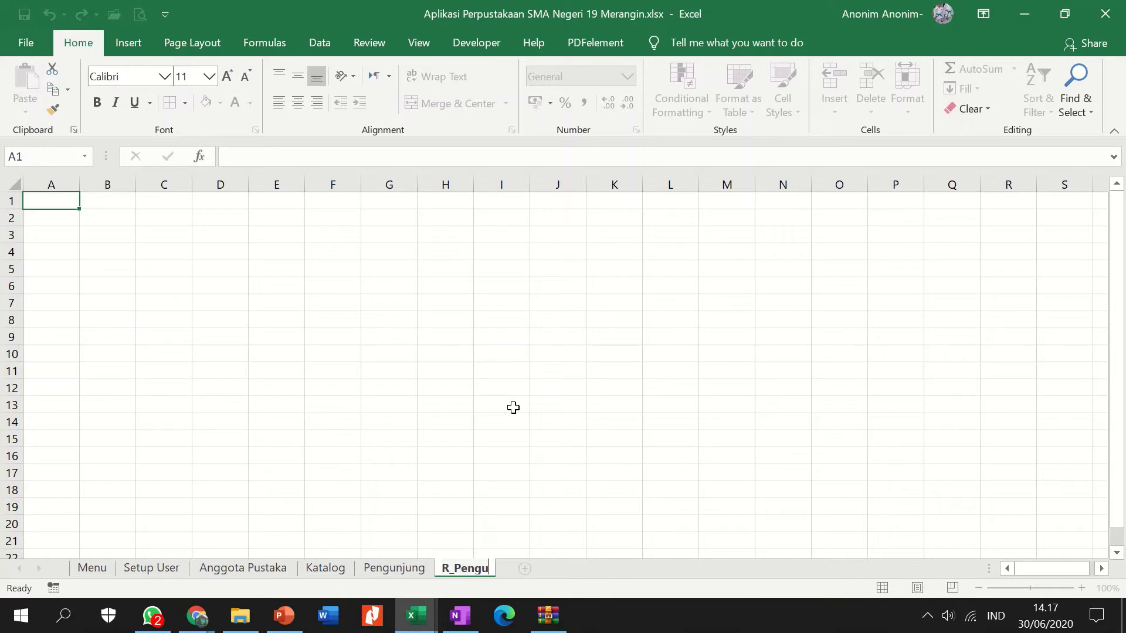
type("njung")
key("Return")
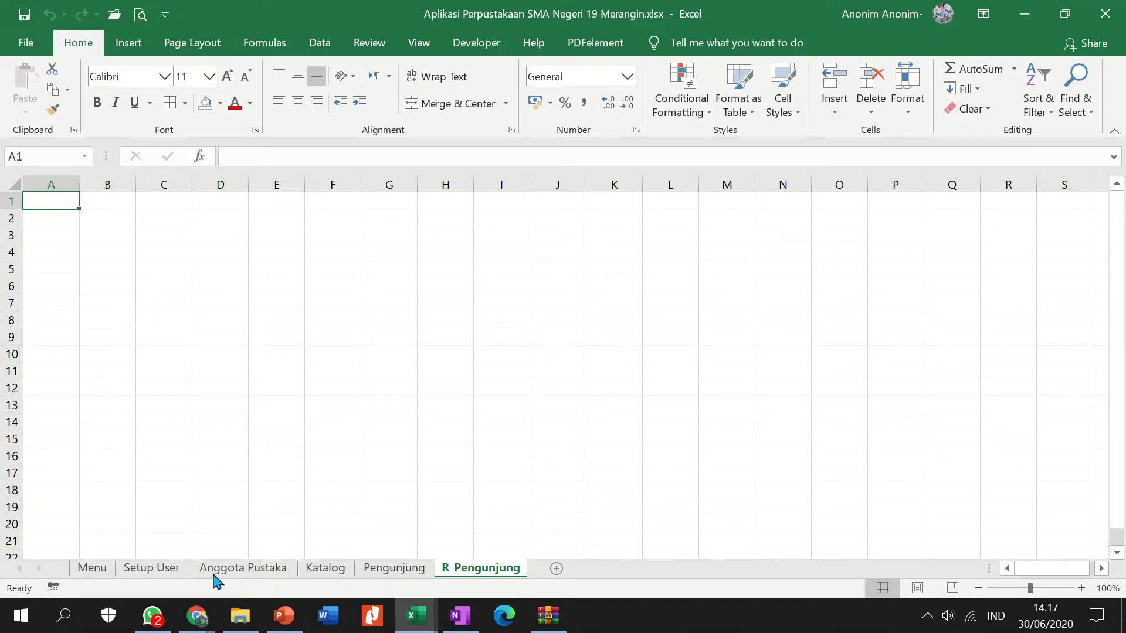
Check the heading rows on Anggota Pustaka, then link cell A1 of R_Pengunjung to the institution name in 'Setup User'!C6
left_click(236, 574)
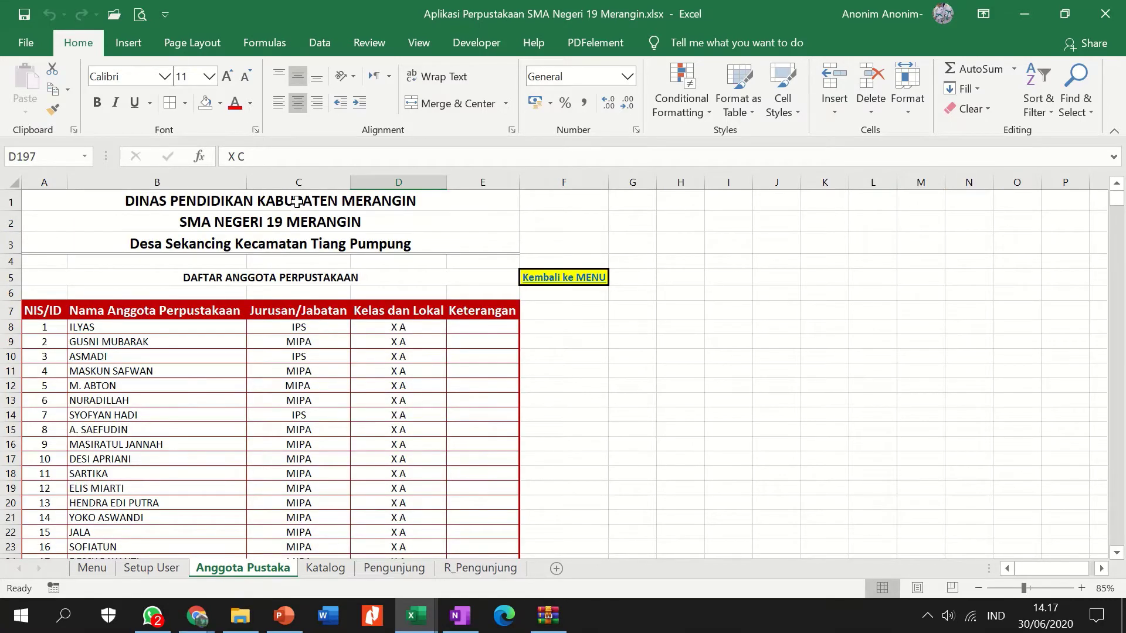
left_click_drag(298, 202, 290, 246)
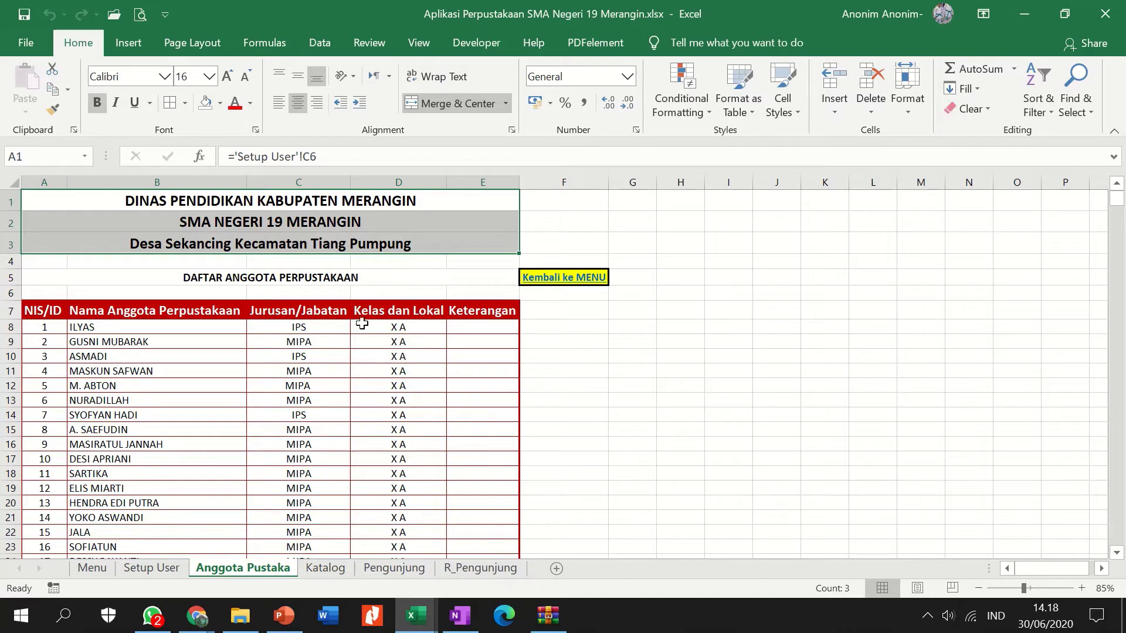
left_click(465, 573)
left_click(465, 572)
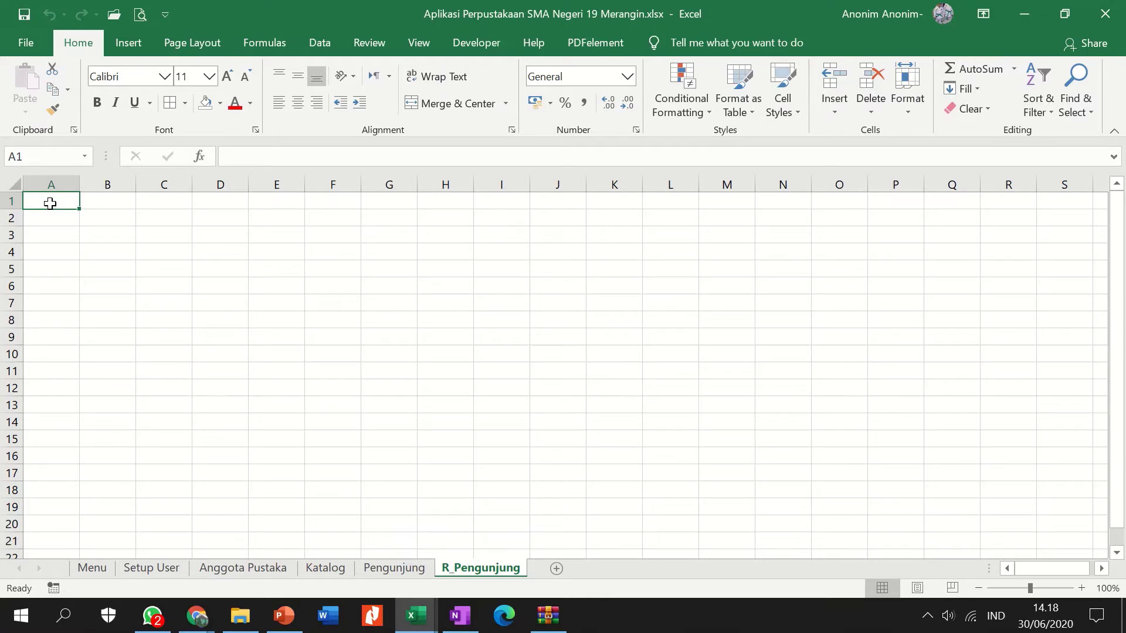
type("=")
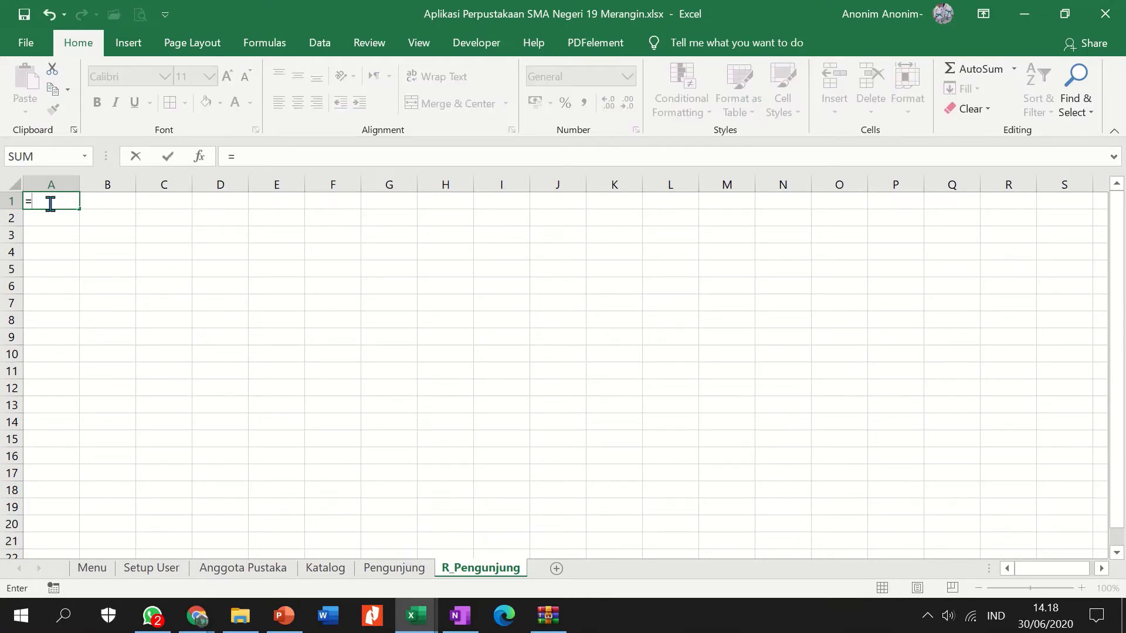
left_click(165, 573)
left_click(258, 330)
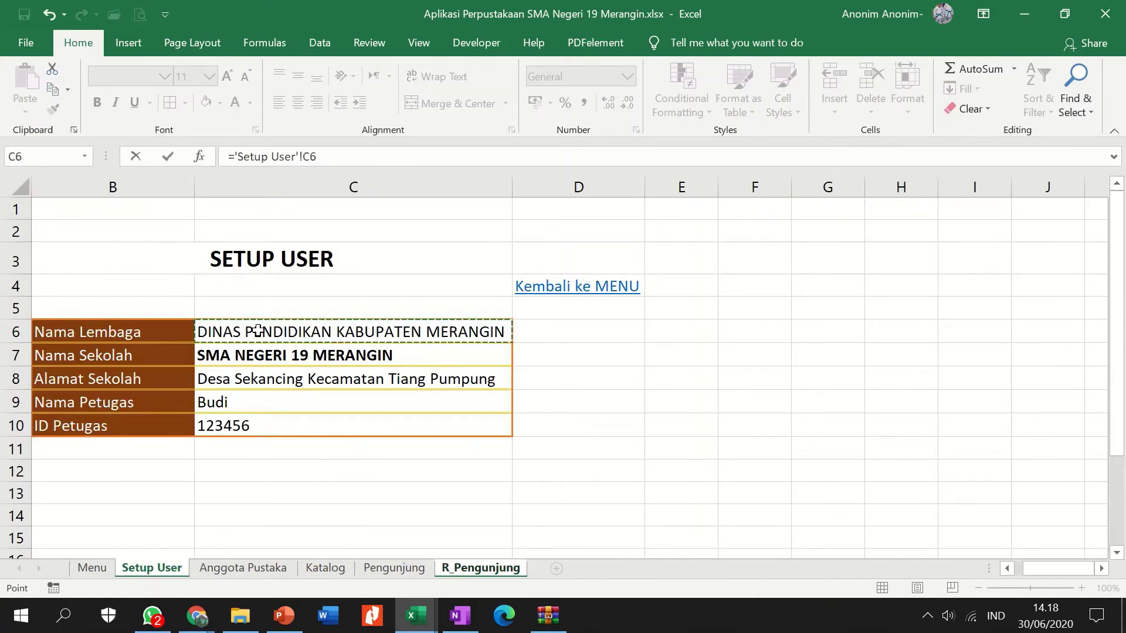
key("Return")
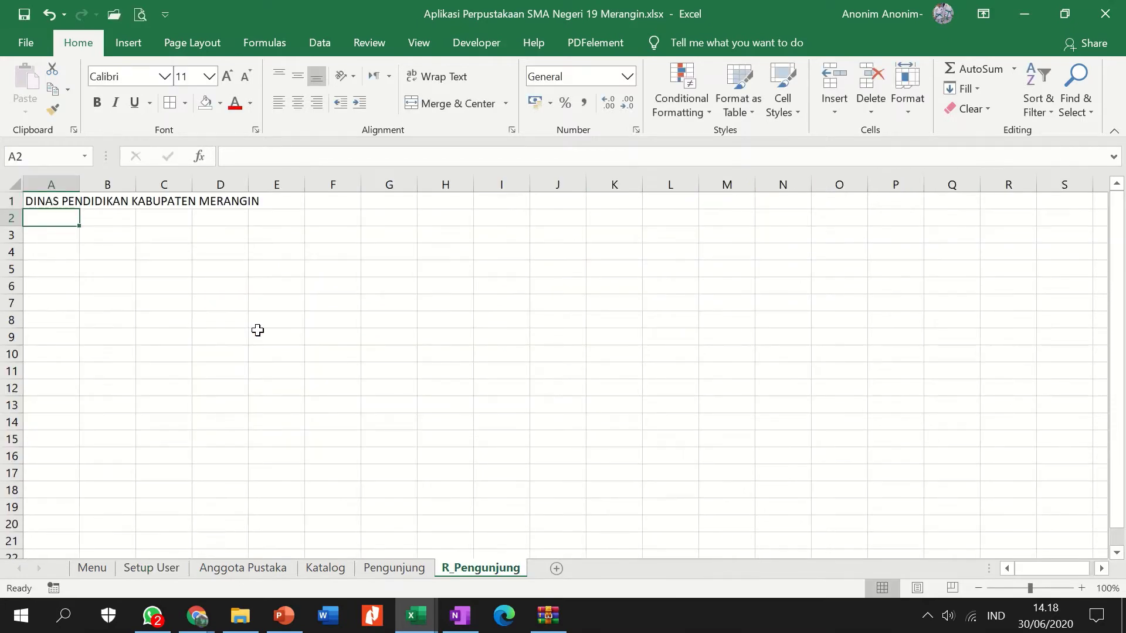
Fill the A1 formula down to A3 and make the first two heading lines, A1:A2, bold
left_click(63, 202)
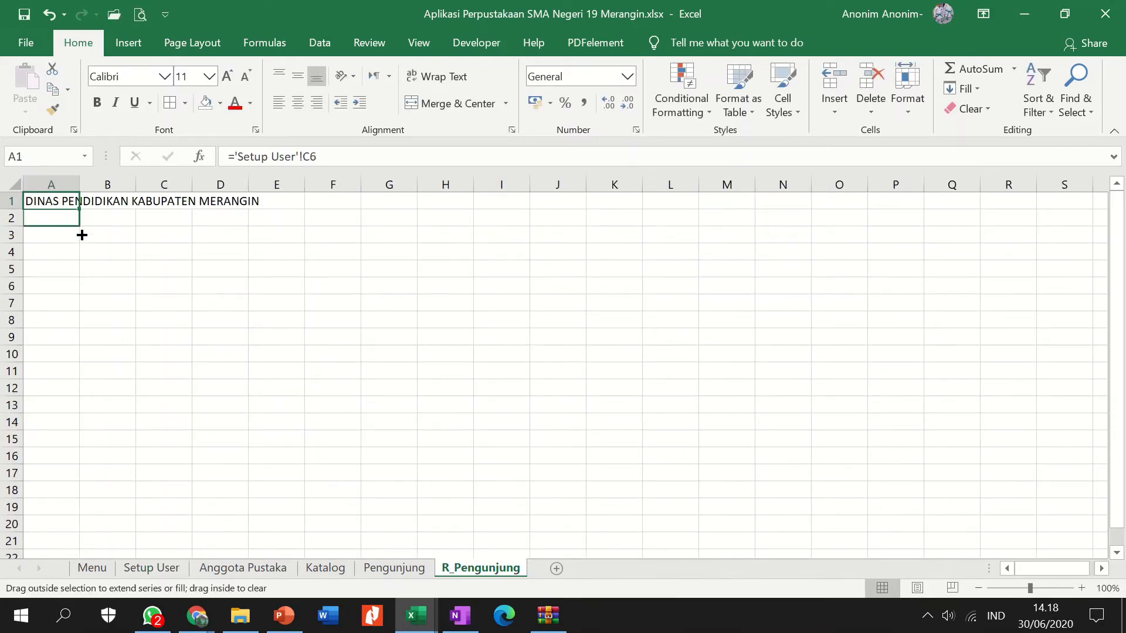
left_click_drag(81, 234, 83, 242)
left_click(364, 286)
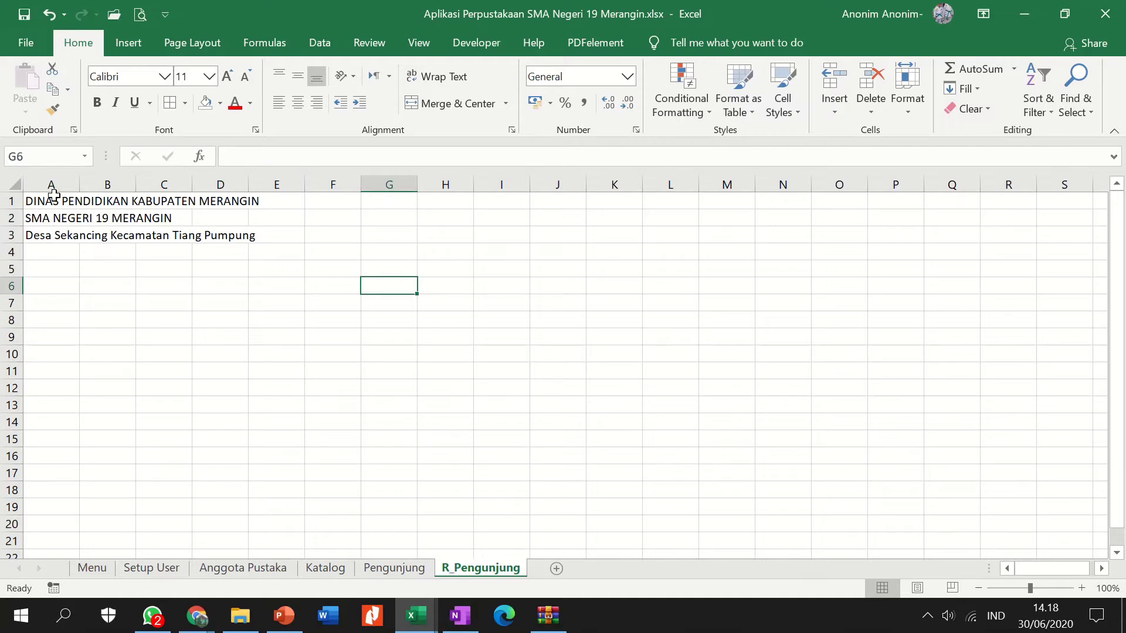
left_click_drag(53, 195, 48, 218)
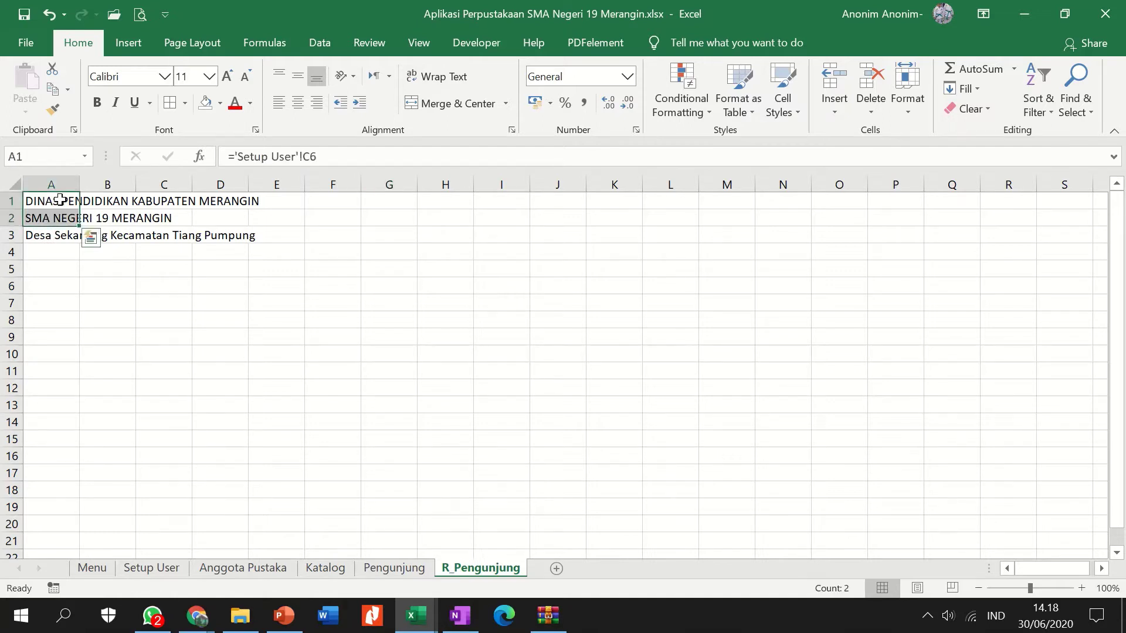
left_click(100, 111)
left_click(402, 320)
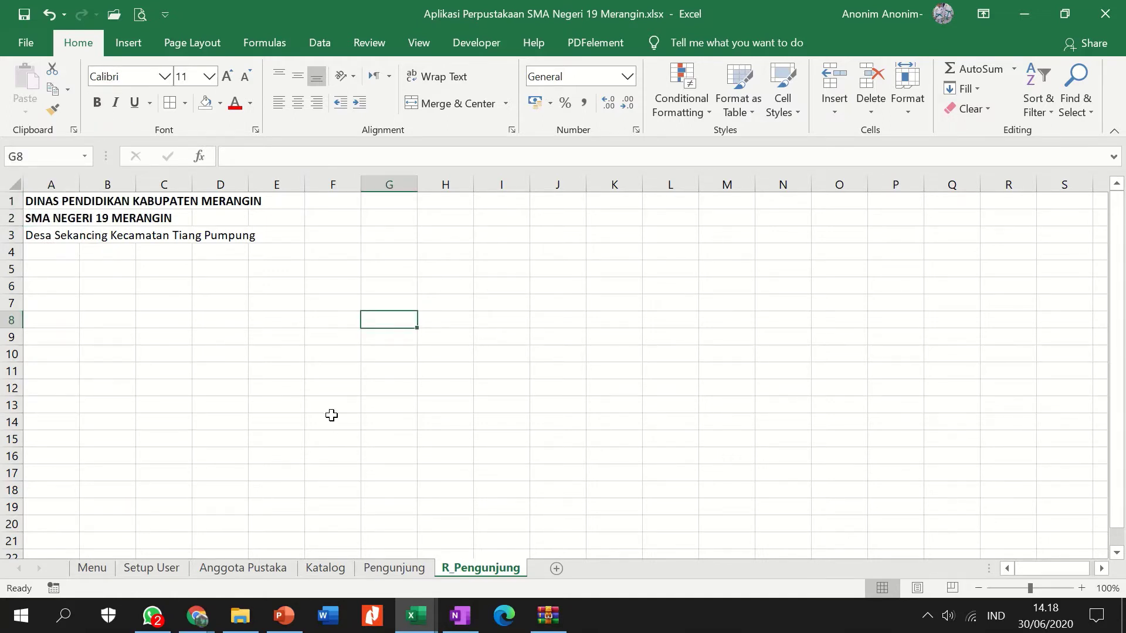
Enter the title RESUMEN PENGUNJUNG PERPUSTAKAAN in cell A6, correcting any misspelling in it
left_click(62, 284)
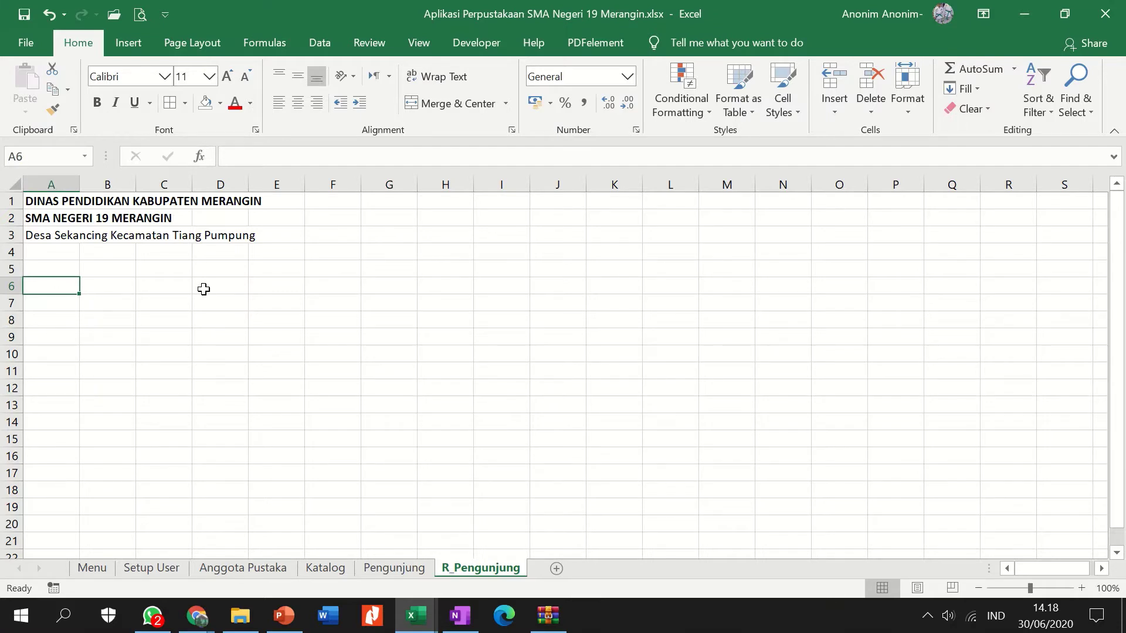
type("RESUMEN")
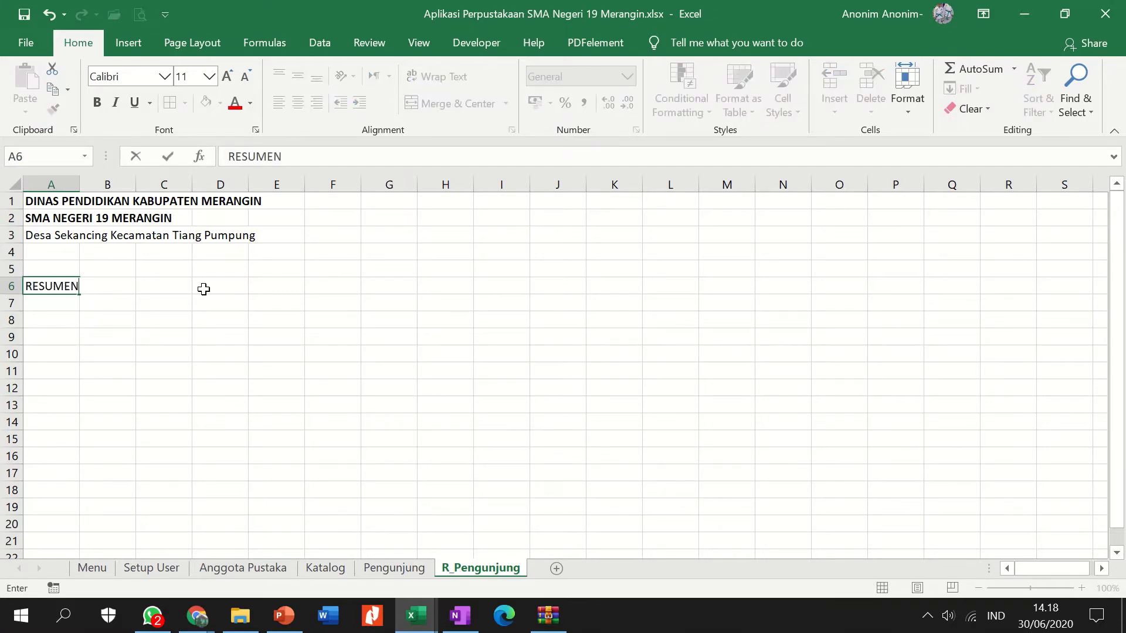
type(" PENGNJUNG ")
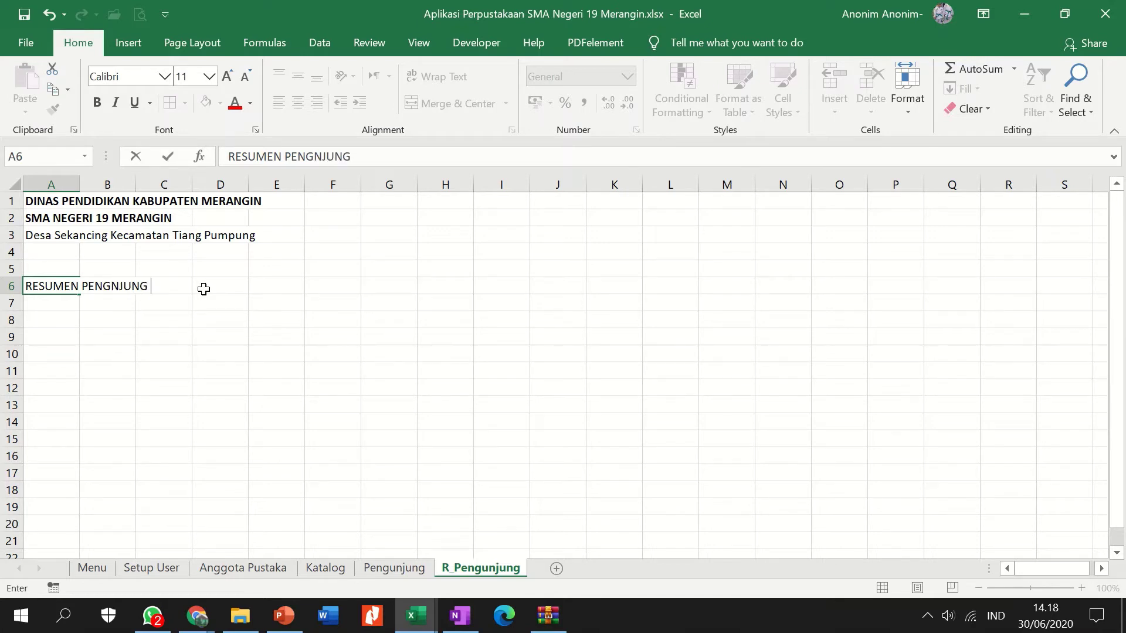
type("PERPPUSTAKAA")
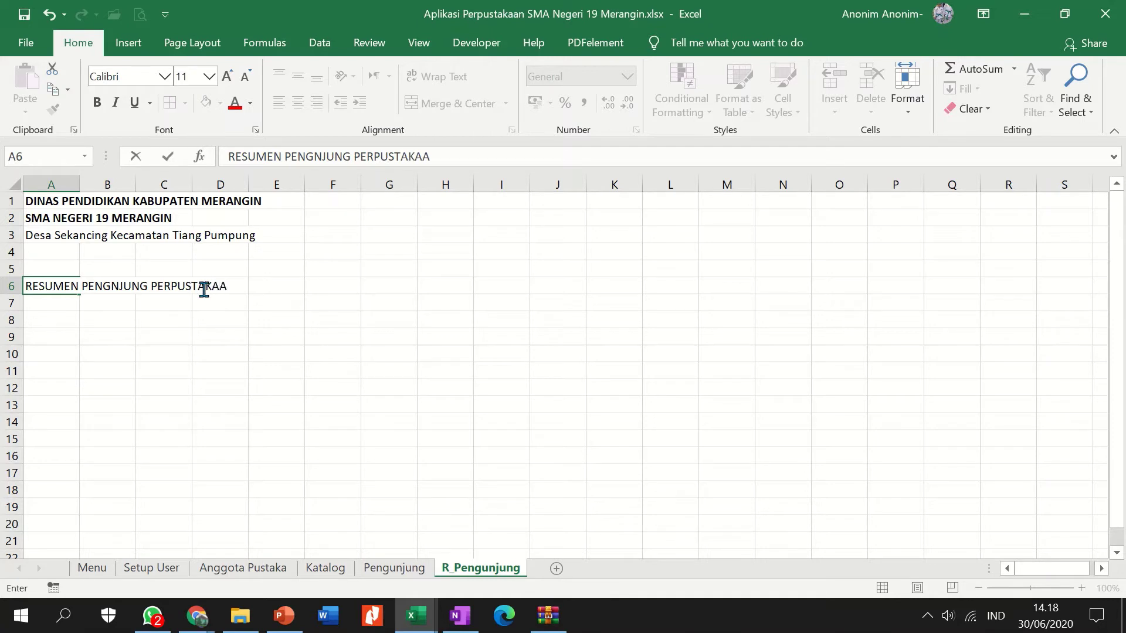
type("N")
key("Return")
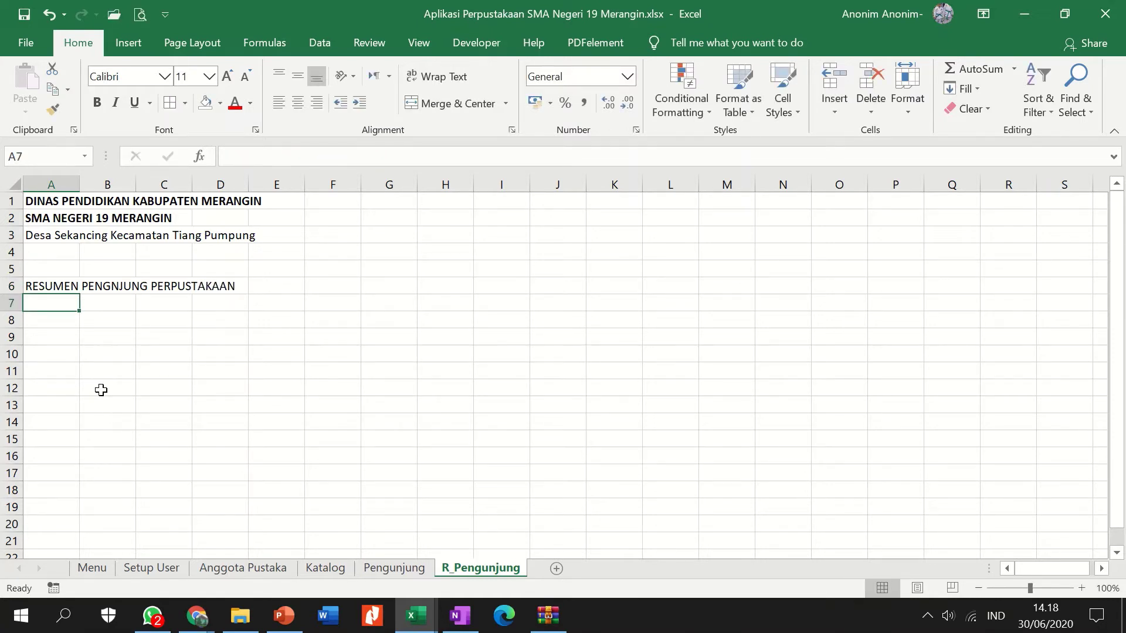
left_click(118, 284)
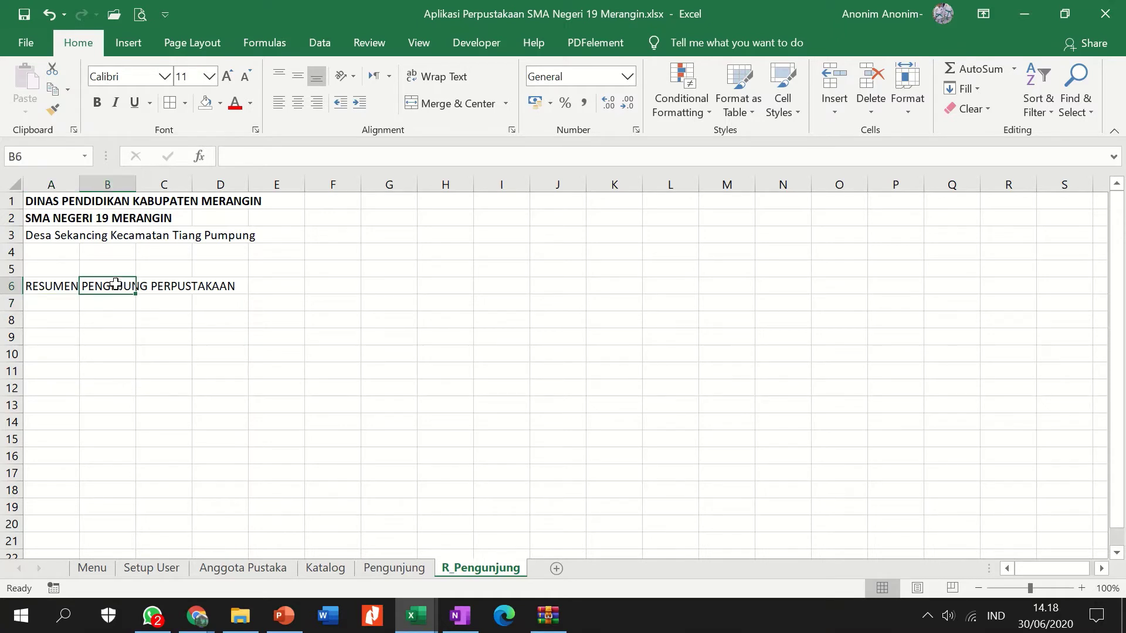
left_click(44, 283)
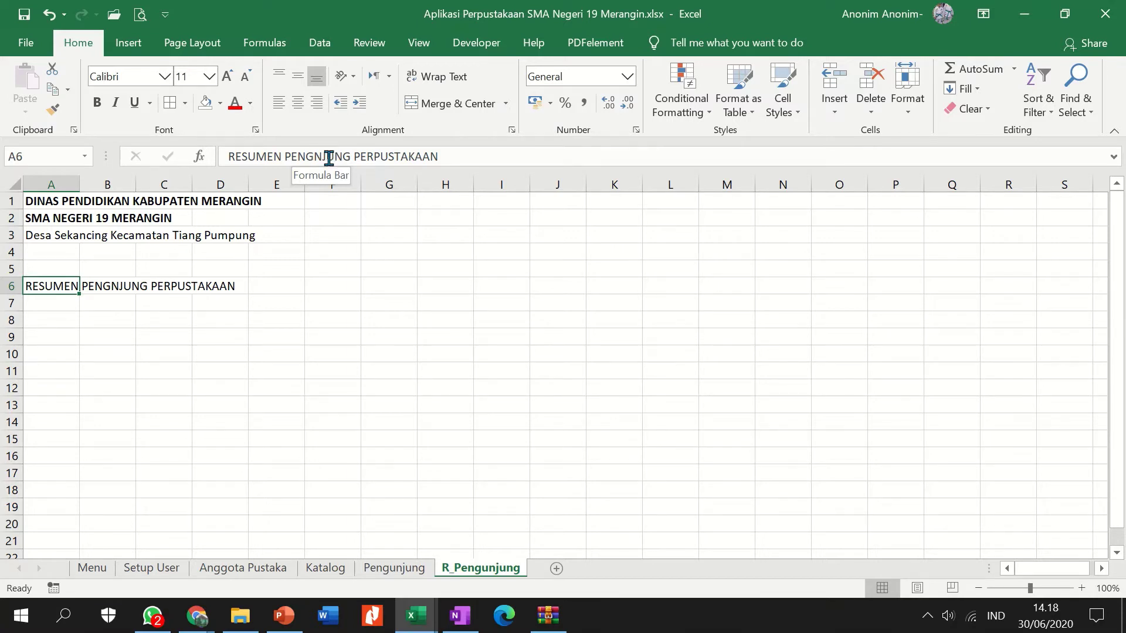
left_click(319, 156)
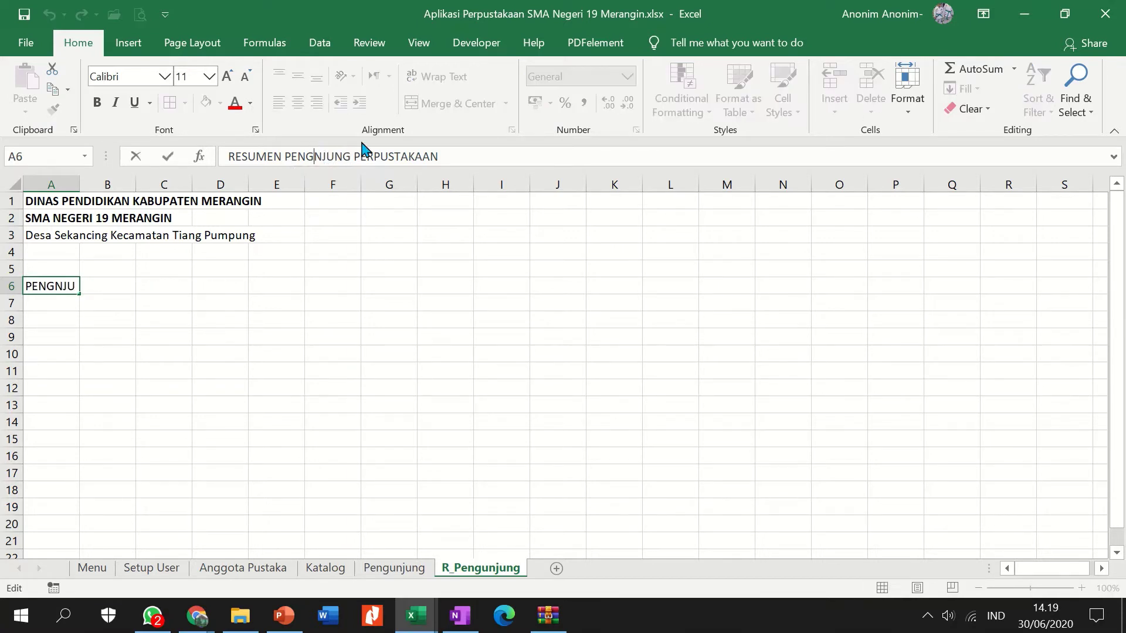
type("U")
key("Return")
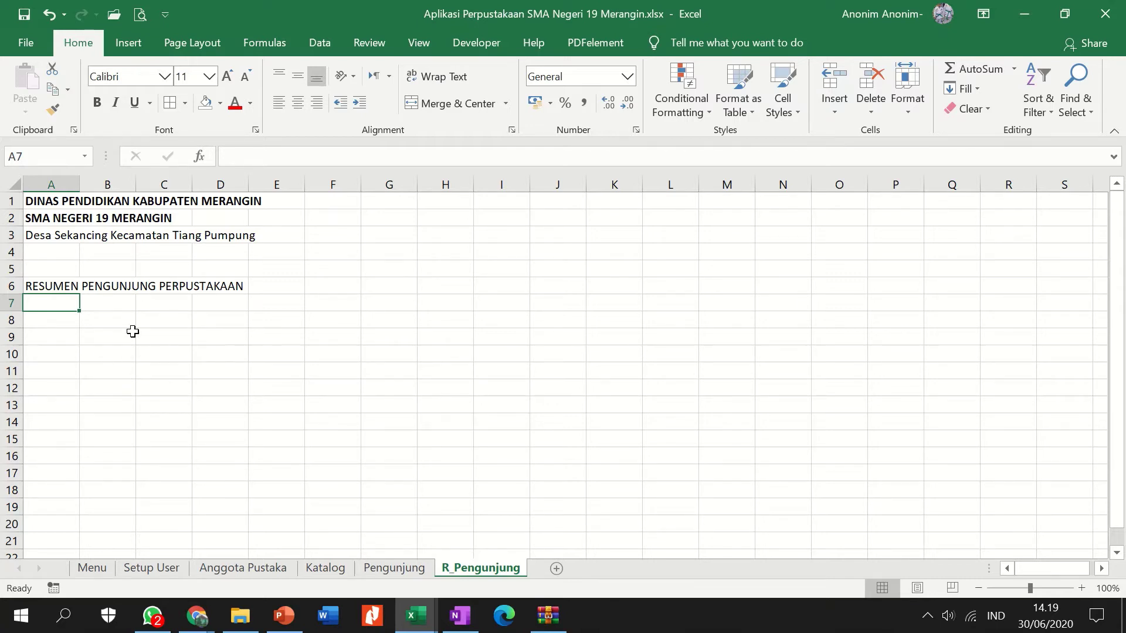
Insert a PivotTable at cell A8 of R_Pengunjung, using Pengunjung!$A$7:$F$45000 as its source range
left_click(71, 320)
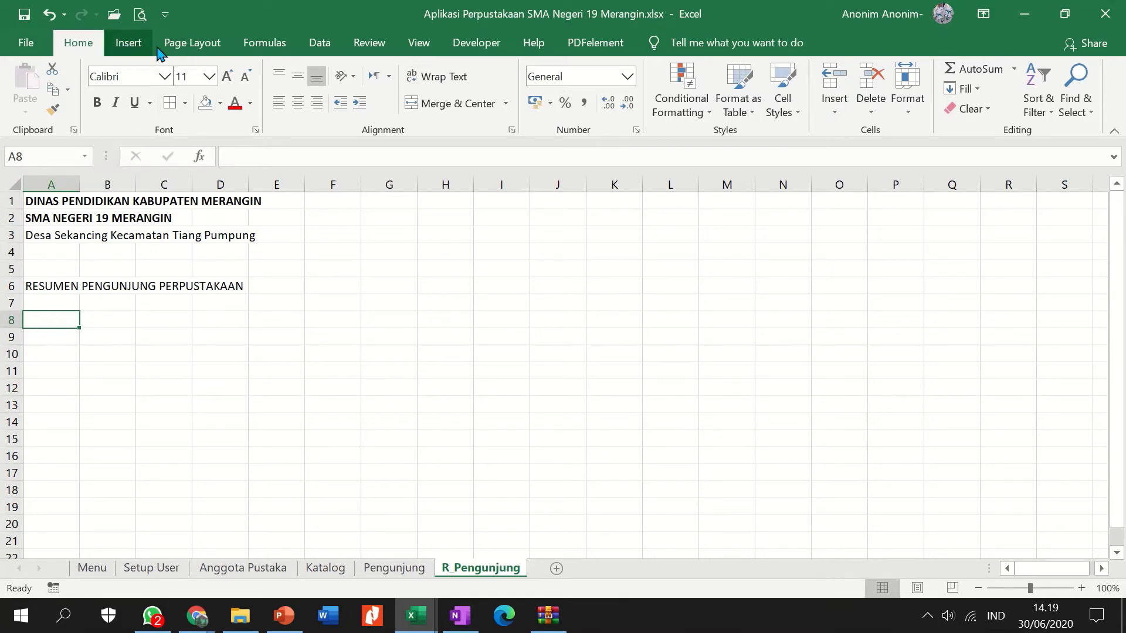
left_click(130, 47)
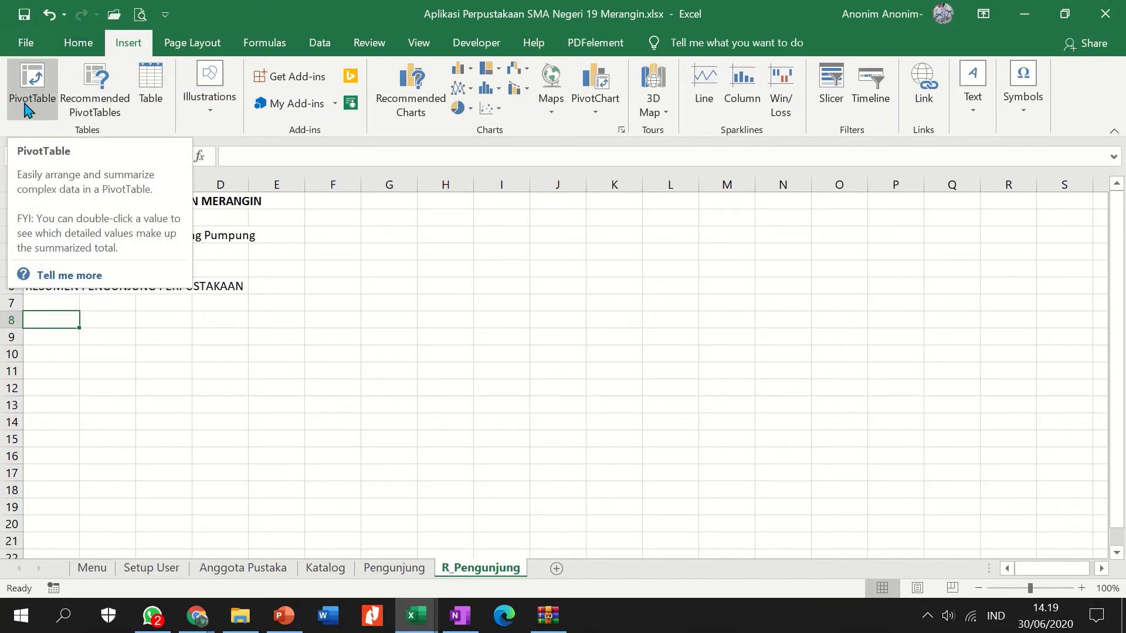
left_click(34, 82)
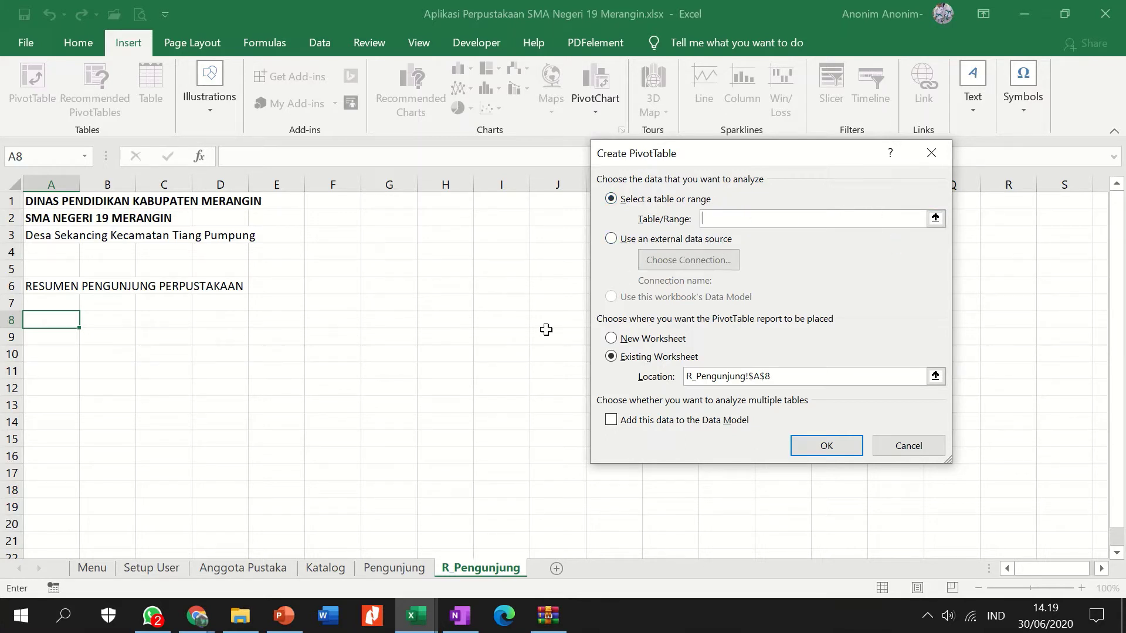
left_click(391, 576)
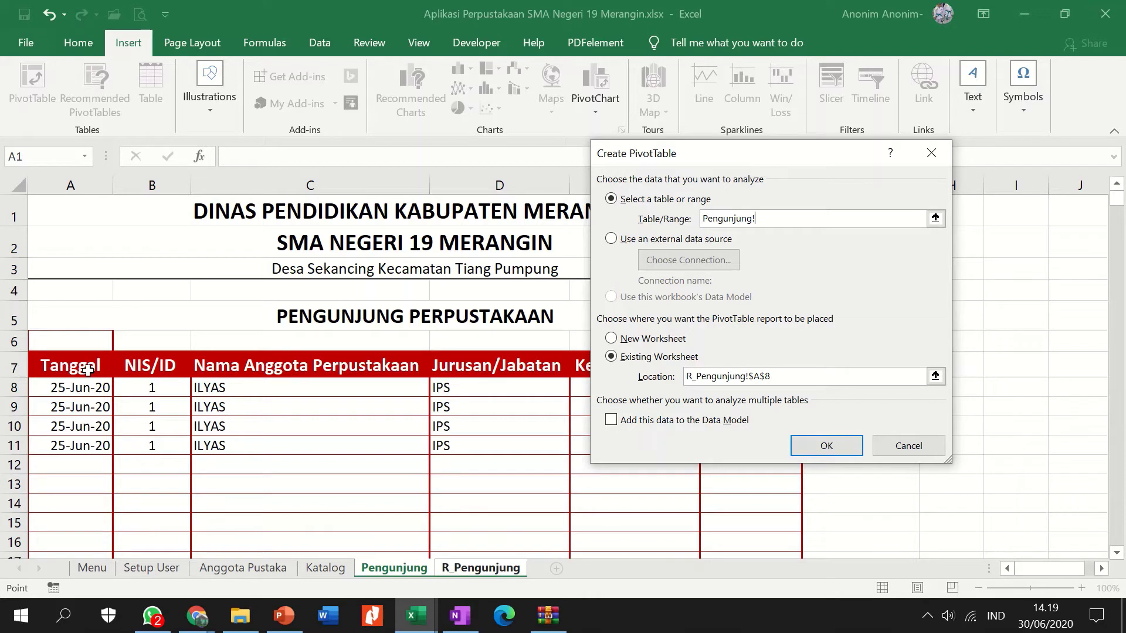
left_click(56, 367)
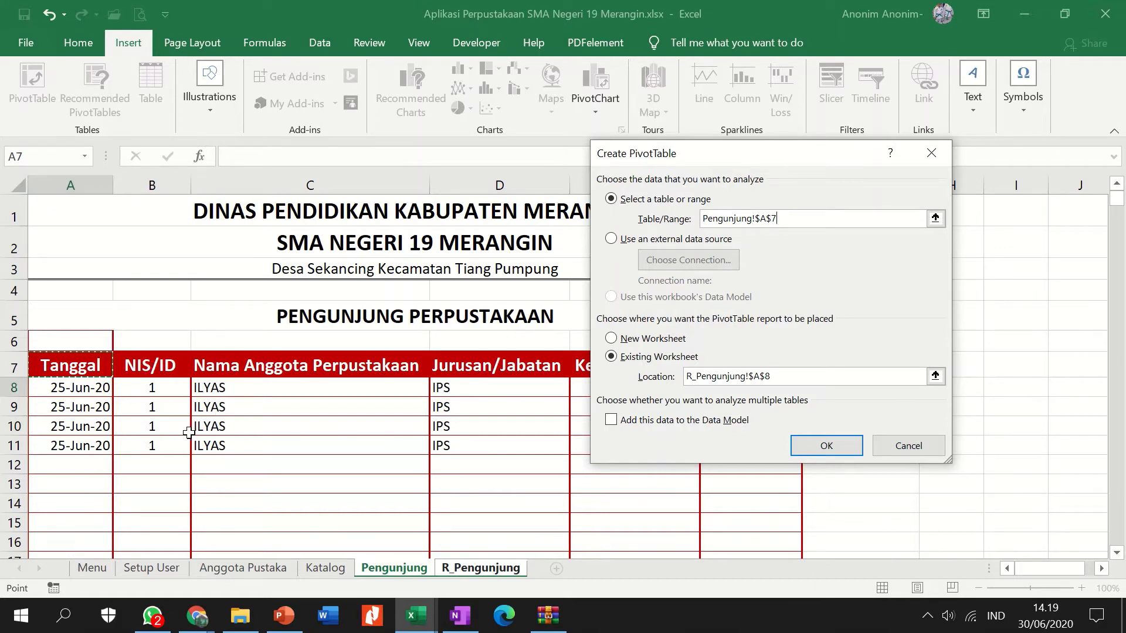
key("shift+Right")
key("shift+Right")
key("shift+Right")
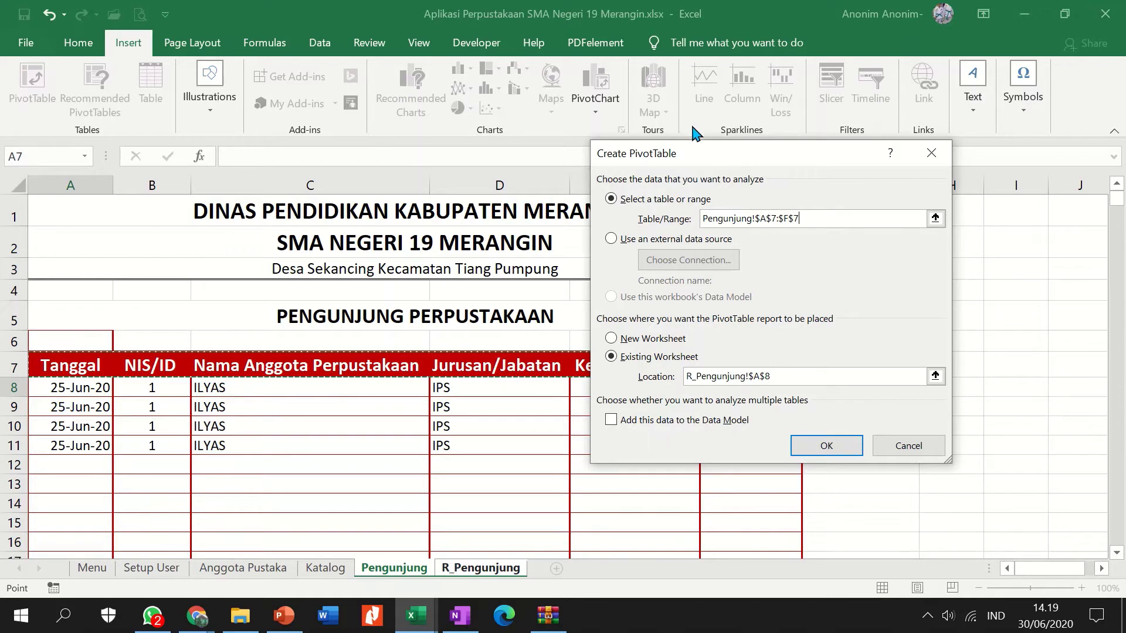
left_click_drag(713, 148, 830, 48)
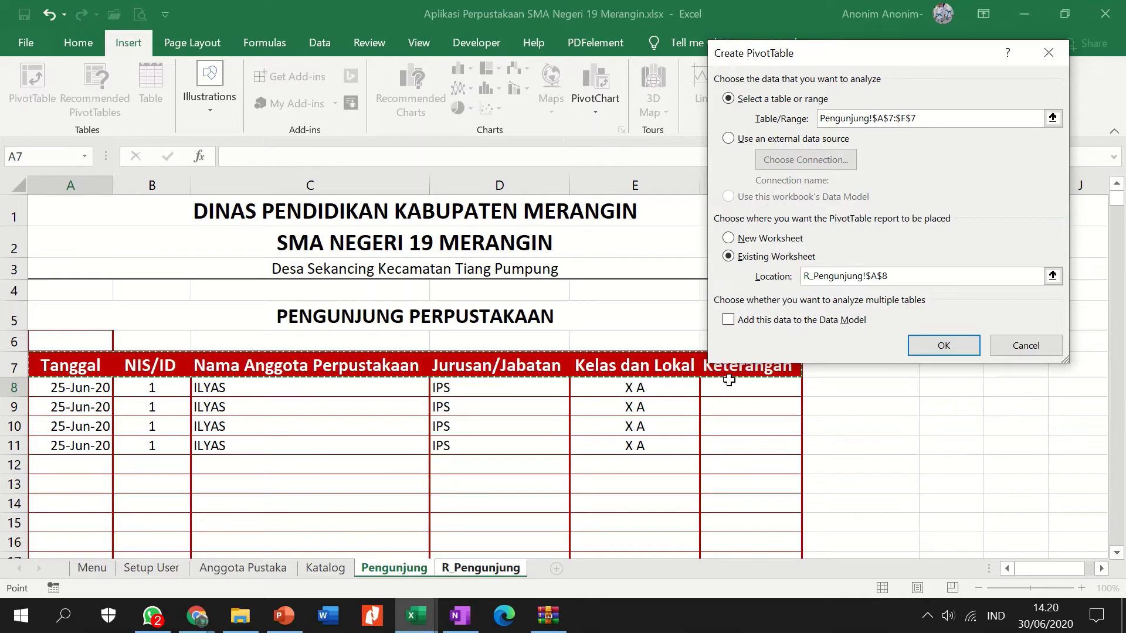
key("BackSpace")
type("7")
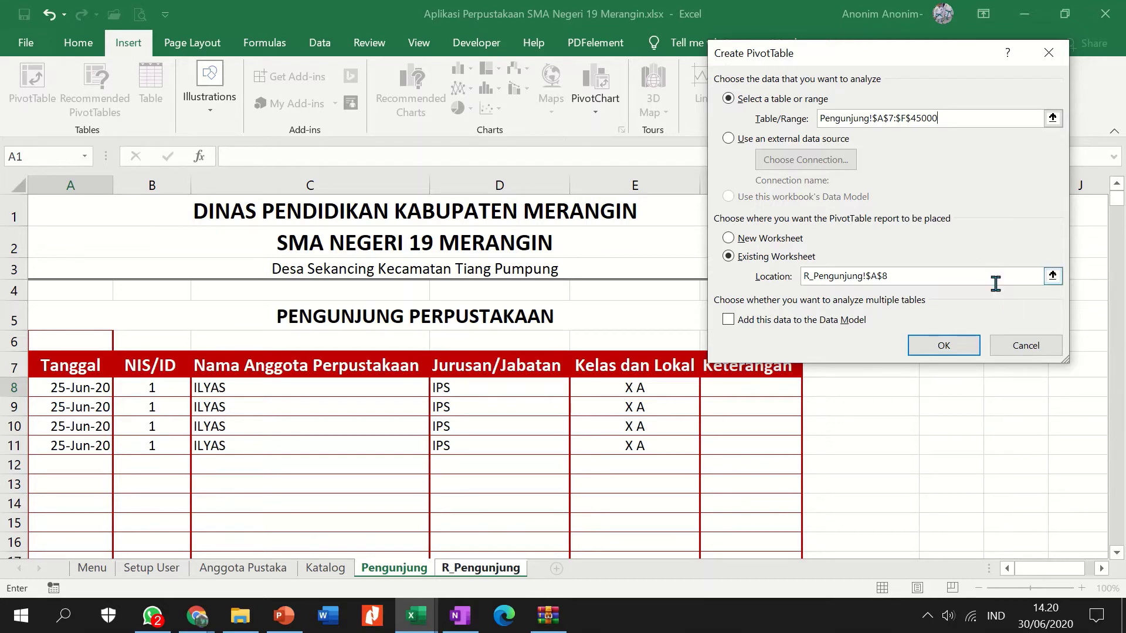
left_click(960, 349)
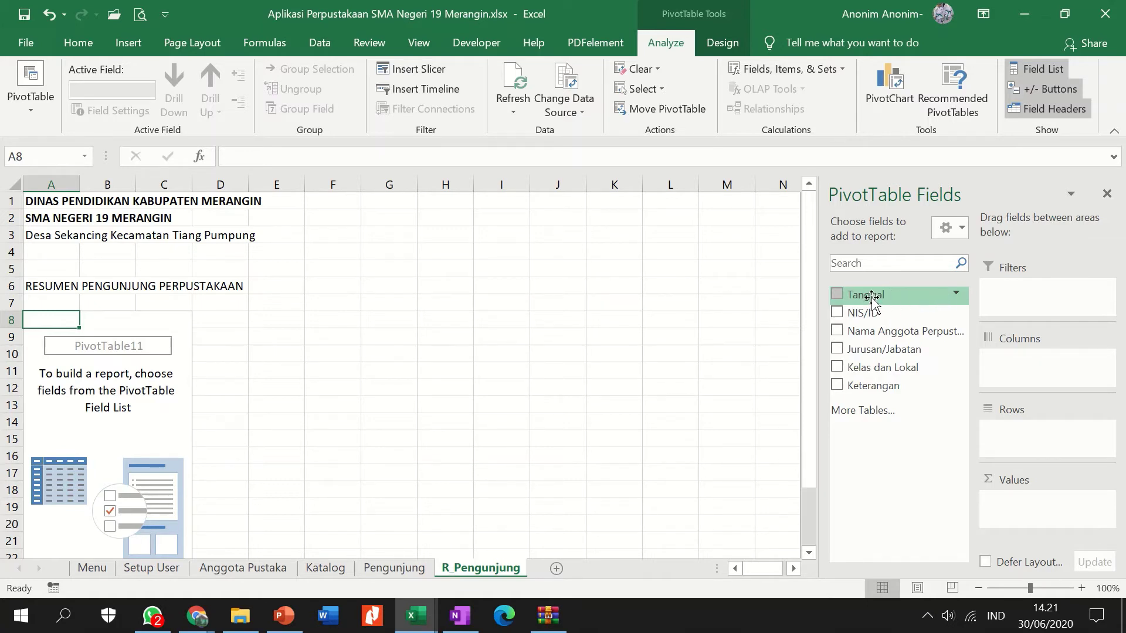
Add Tanggal as PivotTable filter, replacing existing sheet data, and place Nama Anggota Perpustakaan, NIS/ID, Jurusan/Jabatan and Kelas dan Lokal in the columns area
left_click_drag(872, 298, 1007, 287)
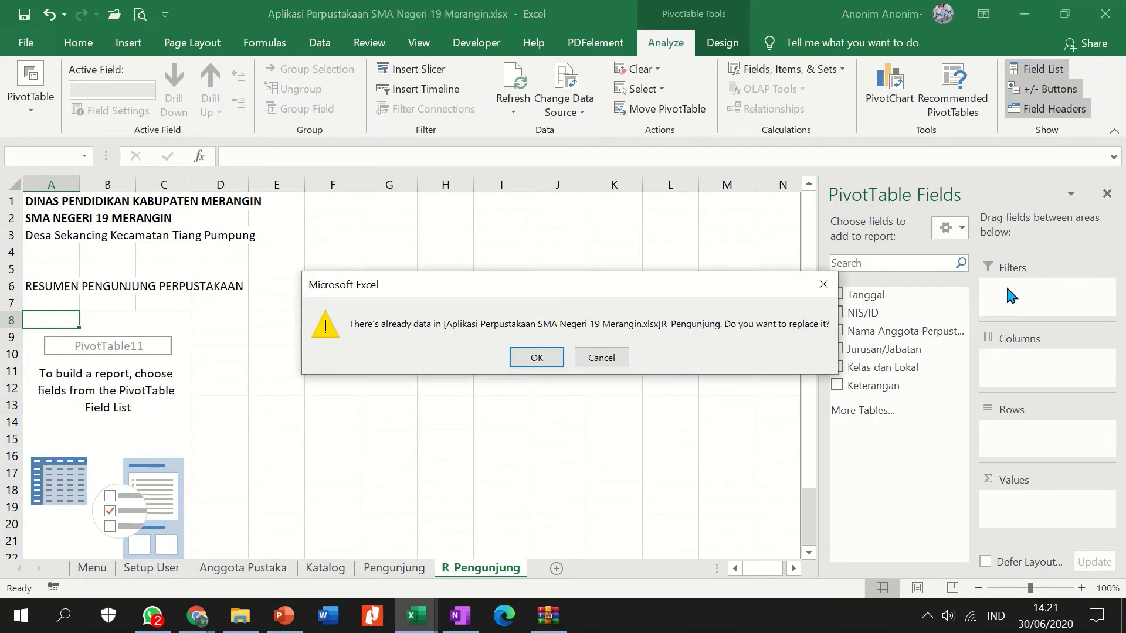
left_click(540, 356)
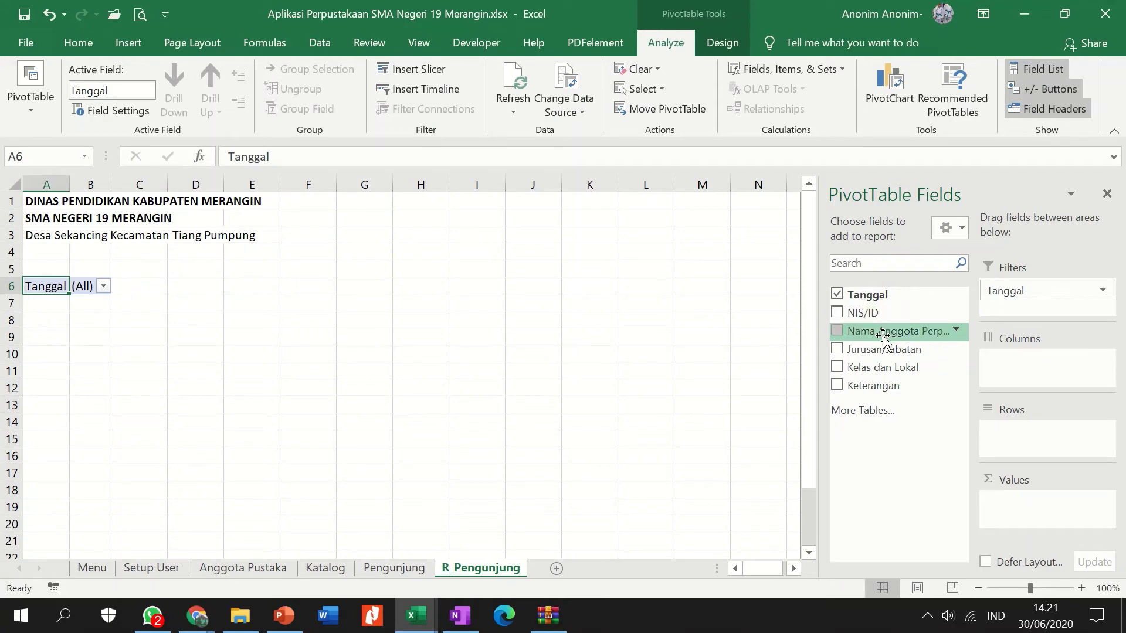
left_click_drag(882, 332, 1032, 375)
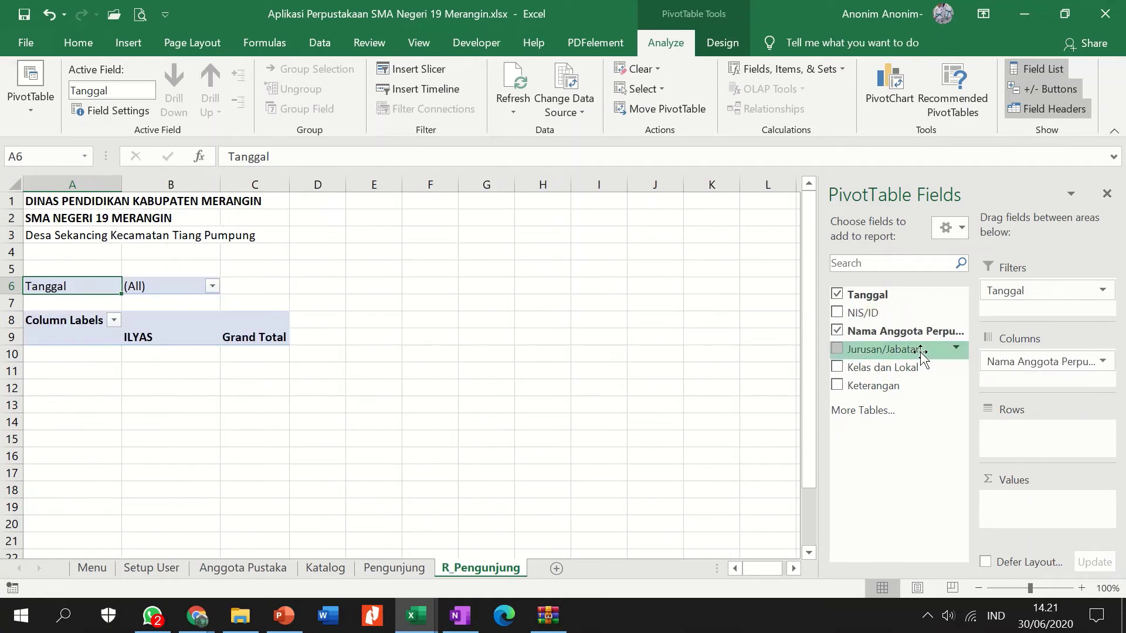
left_click_drag(863, 313, 1031, 387)
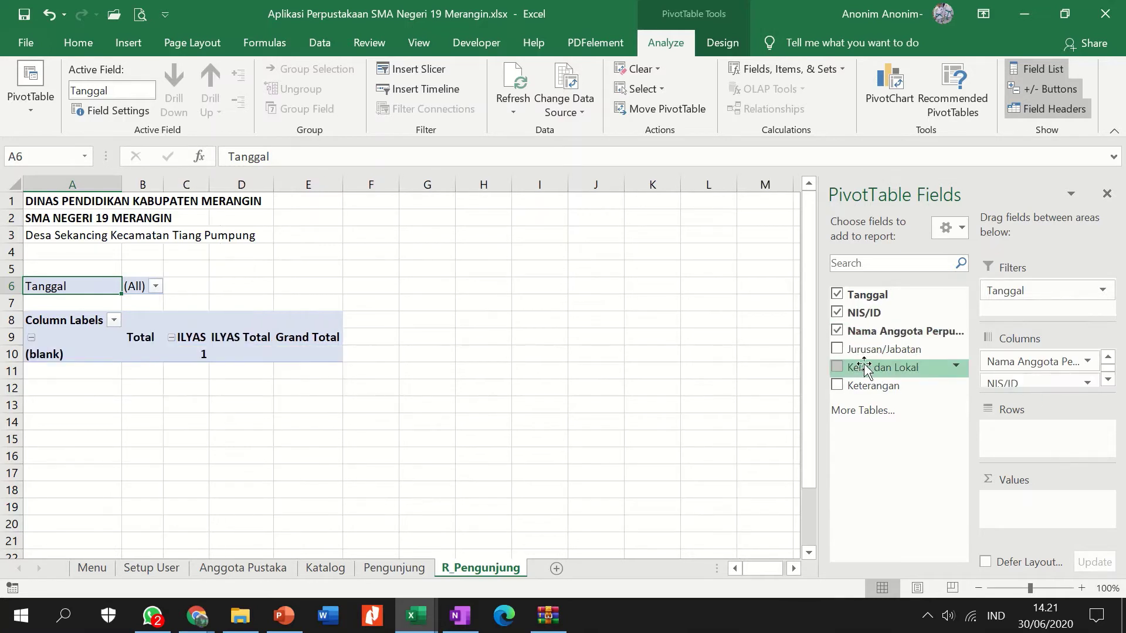
left_click_drag(868, 350, 1023, 389)
left_click_drag(854, 367, 1037, 389)
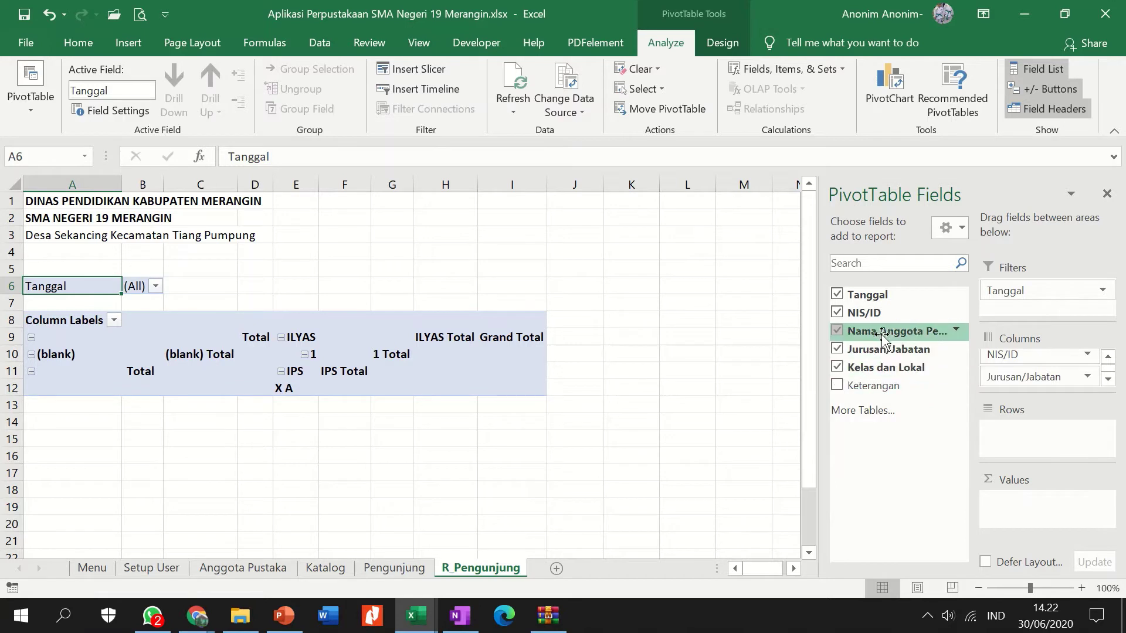
Add a count of Nama Anggota Perpustakaan to the PivotTable values and move NIS/ID from columns to rows
left_click_drag(882, 336, 1019, 356)
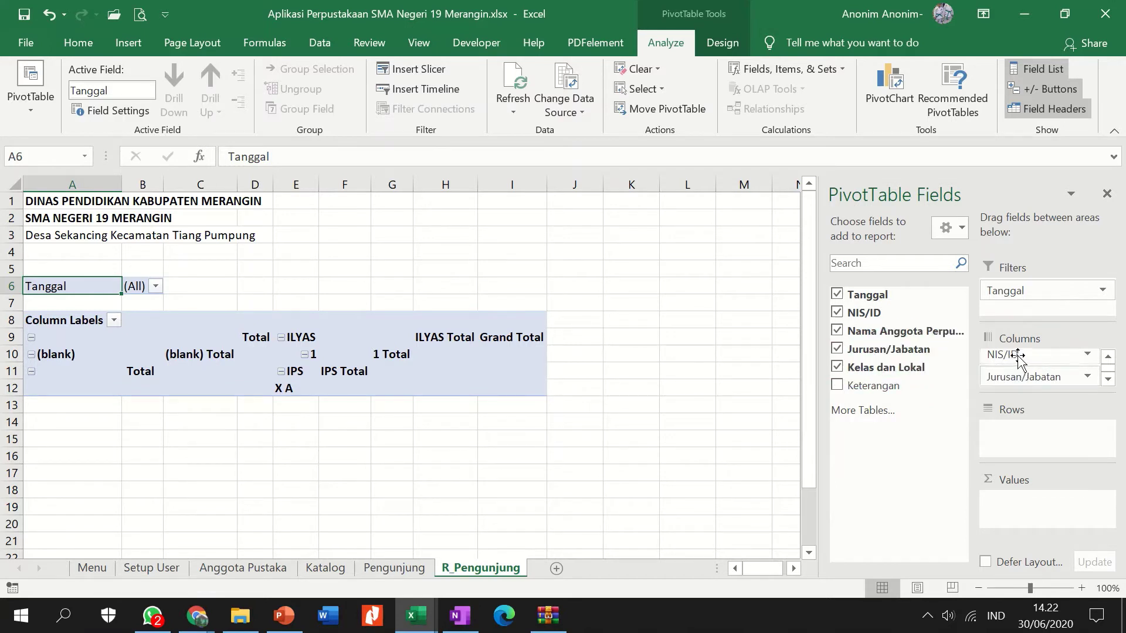
scroll(1006, 387, "up", 1)
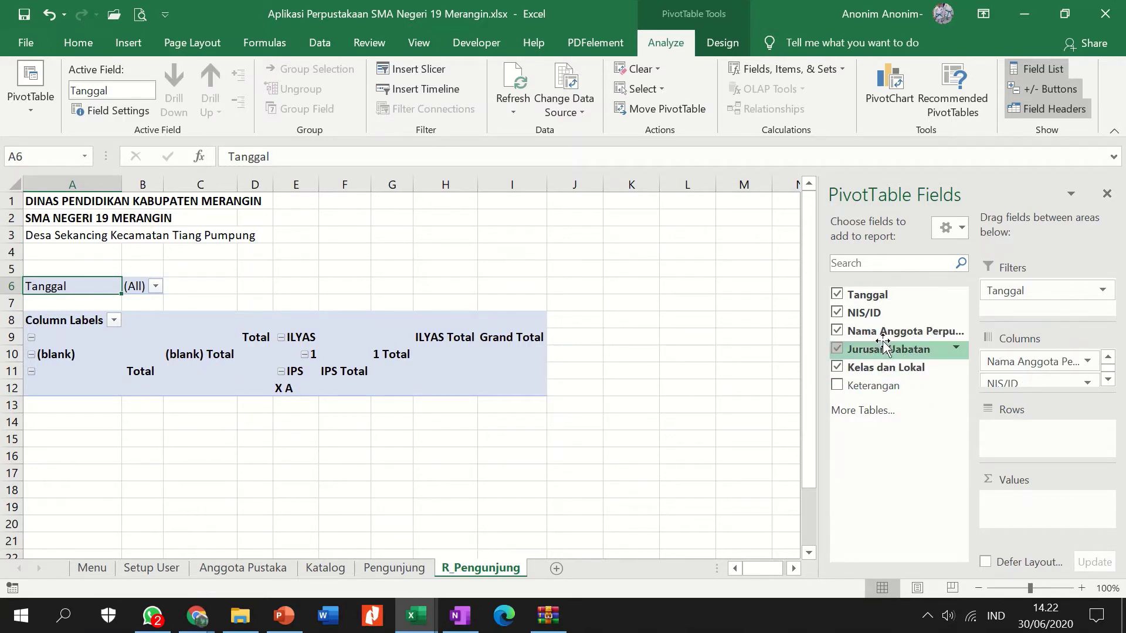
left_click_drag(882, 332, 1050, 509)
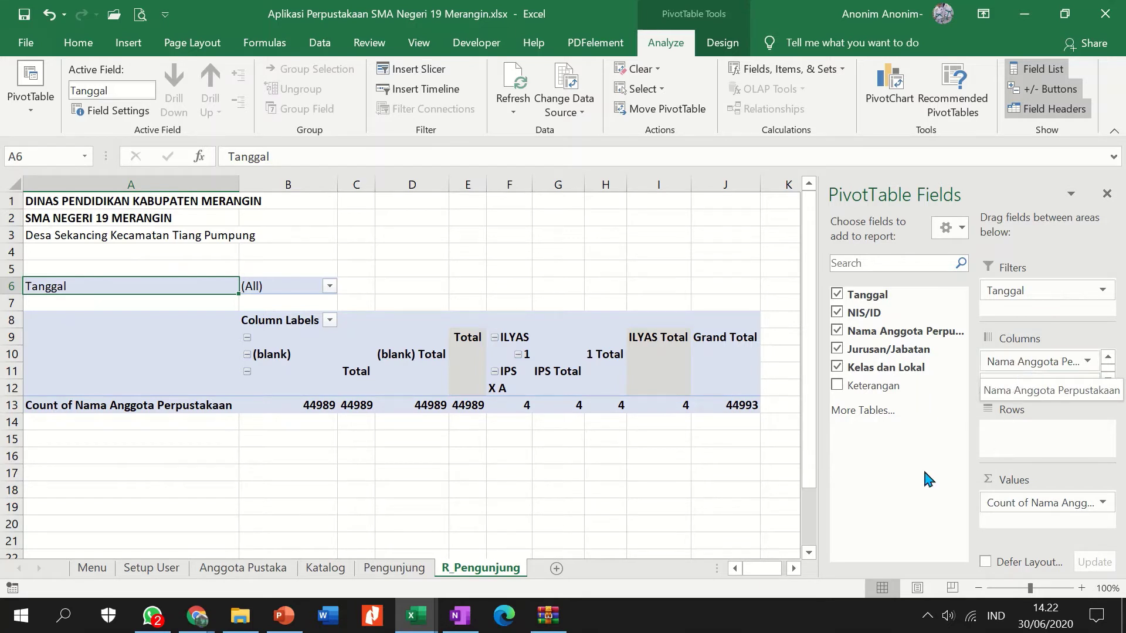
left_click_drag(1021, 383, 1060, 444)
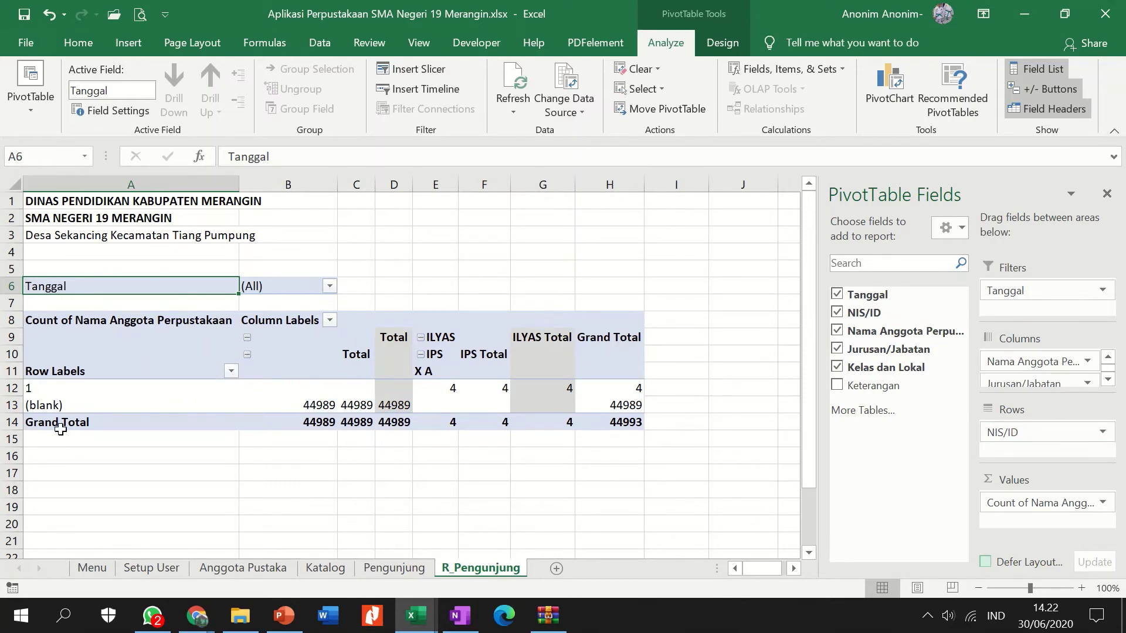
Extend the Tanggal dates on the Pengunjung sheet as a daily series from A11 down to A25
left_click(393, 569)
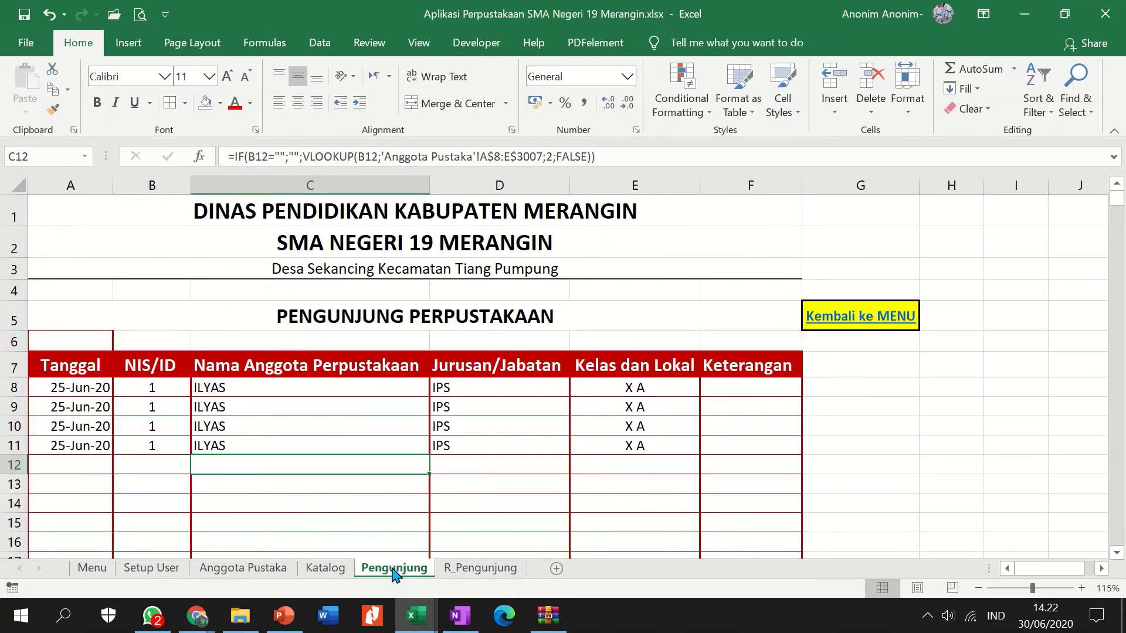
left_click(167, 387)
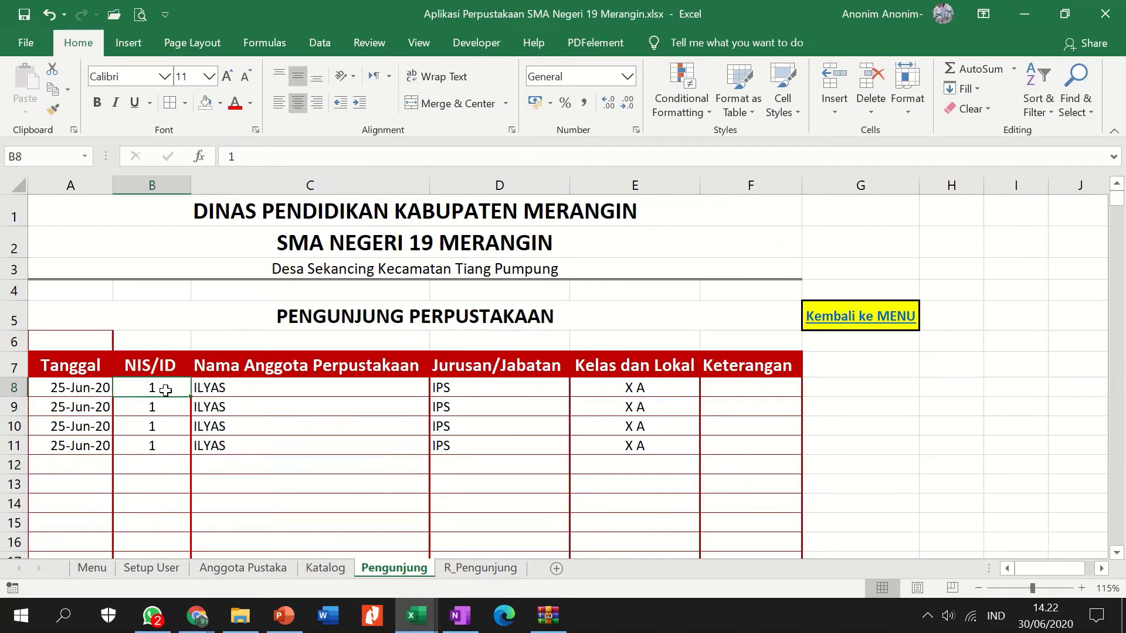
left_click(277, 572)
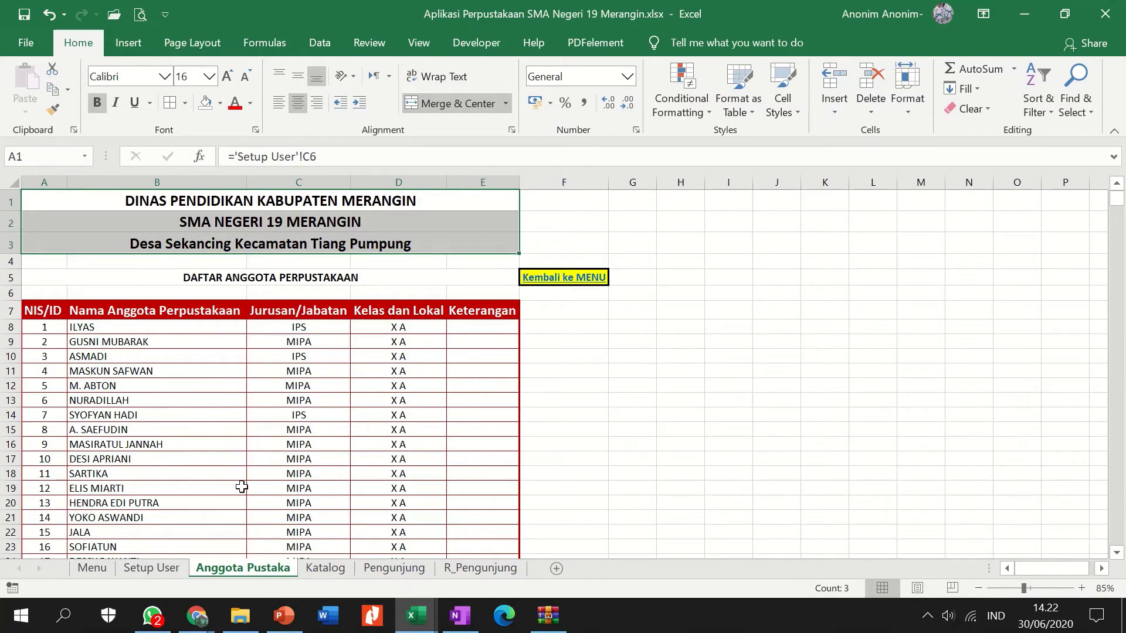
left_click(336, 572)
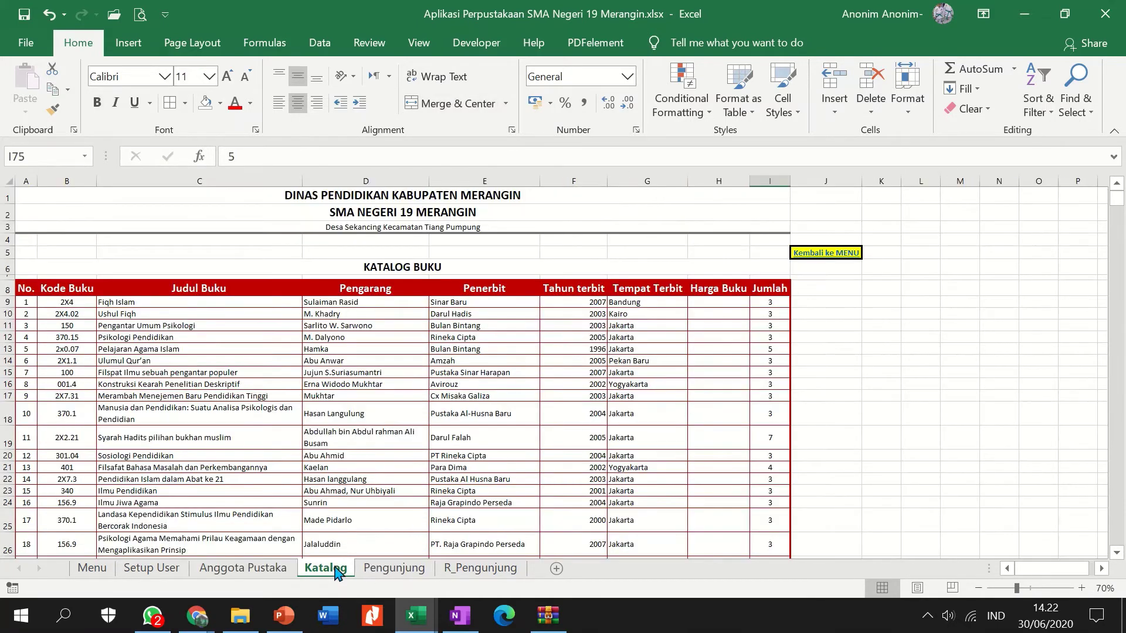
left_click(381, 571)
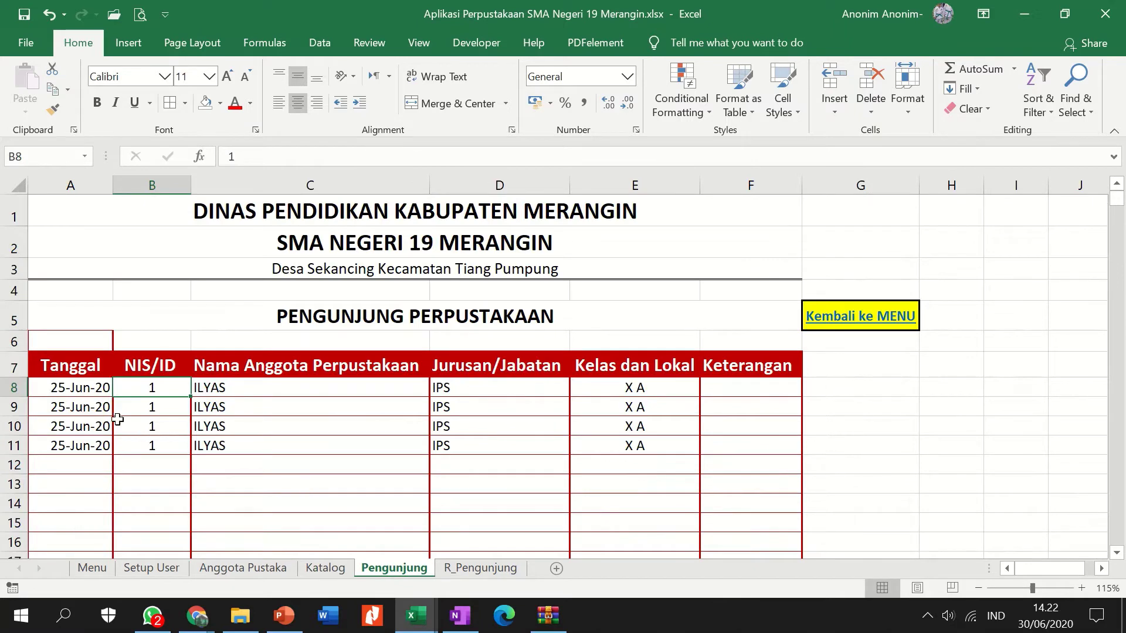
left_click(83, 389)
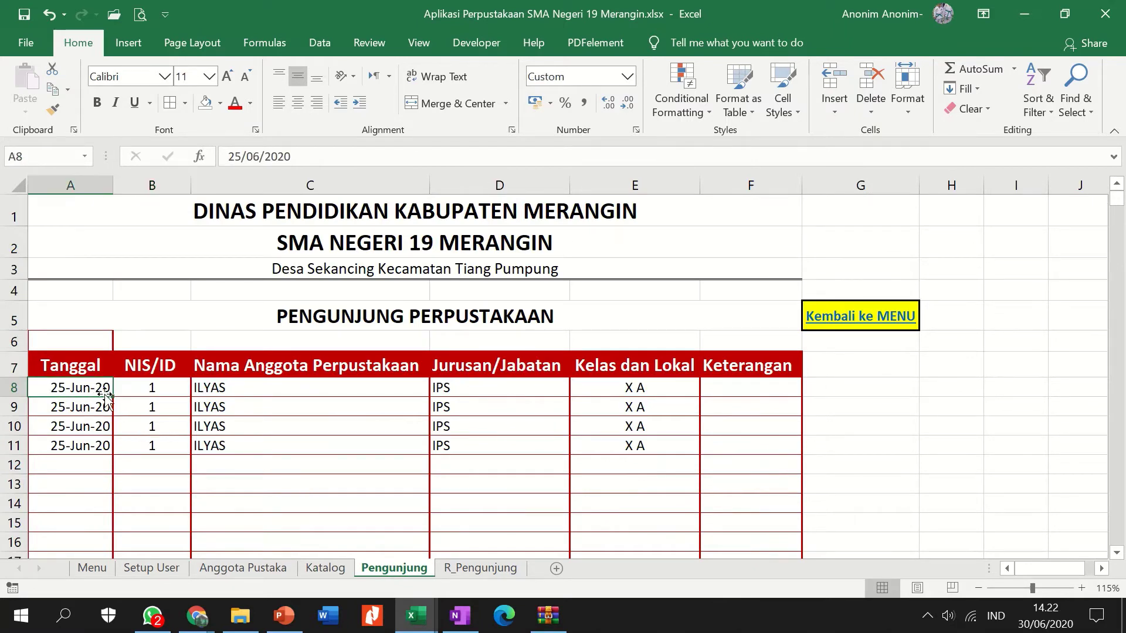
left_click(98, 450)
left_click_drag(111, 458, 108, 523)
scroll(170, 455, "down", 3)
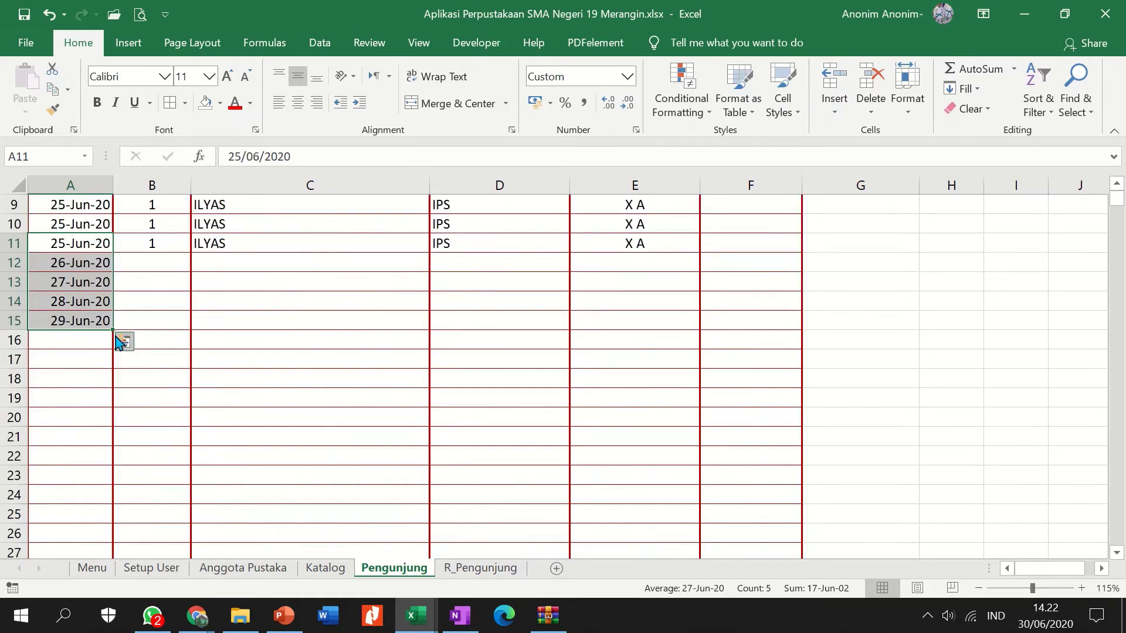
left_click_drag(113, 329, 112, 518)
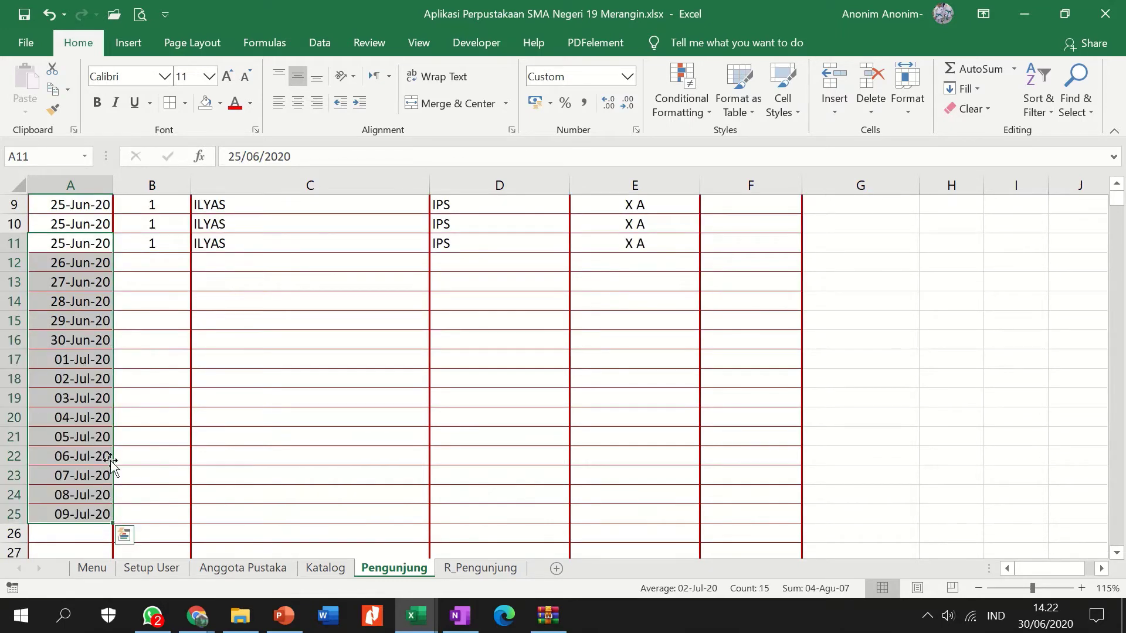
Set the date in cell A13 of the Pengunjung sheet to 26/06/2020
left_click(65, 283)
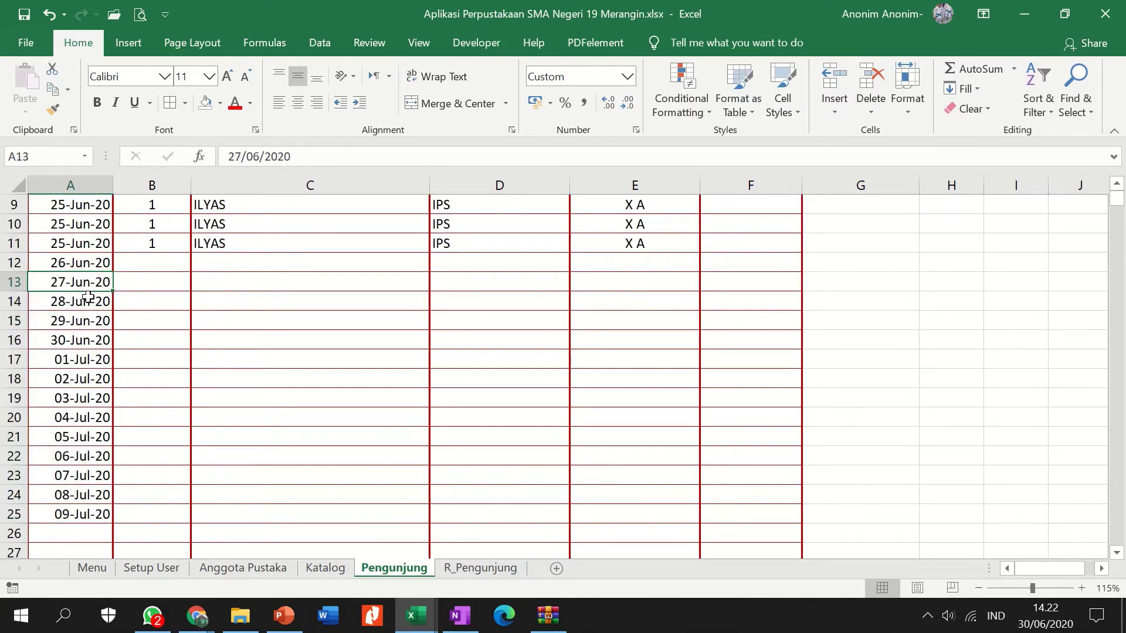
left_click(237, 156)
key("BackSpace")
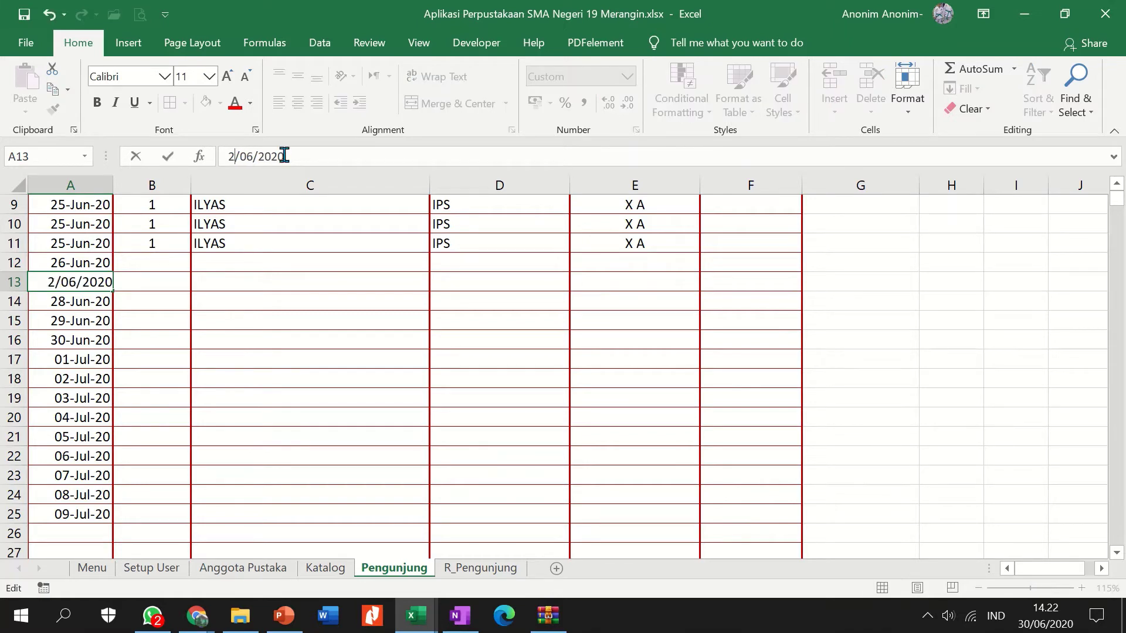
type("6")
key("ctrl+Return")
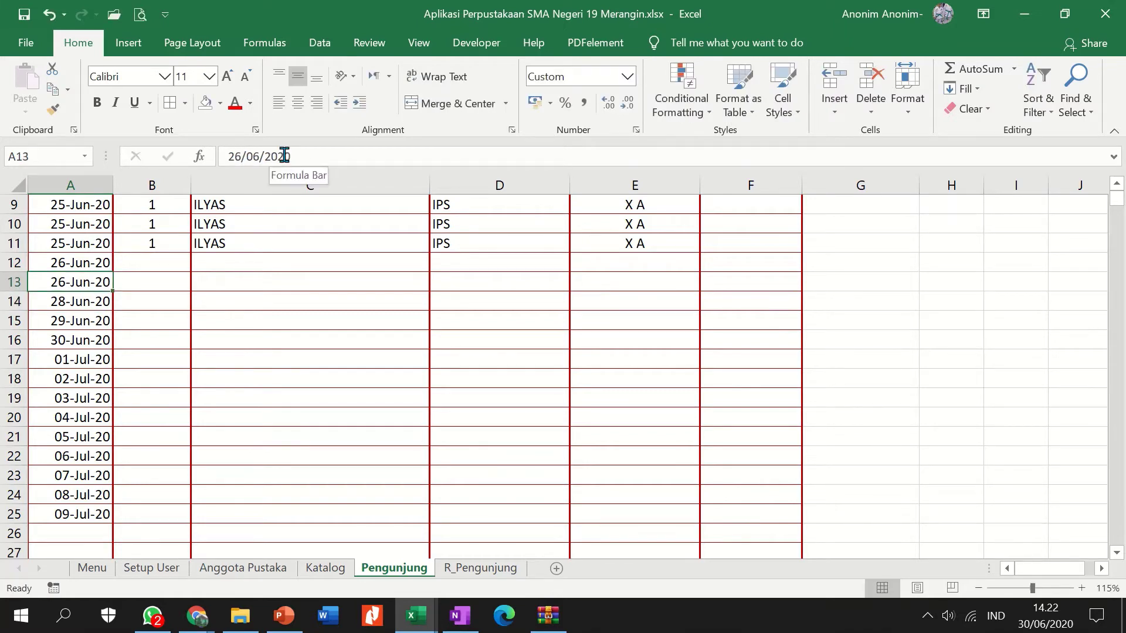
Fill the repeated date from A12:A13 down into A14
key("shift+Down")
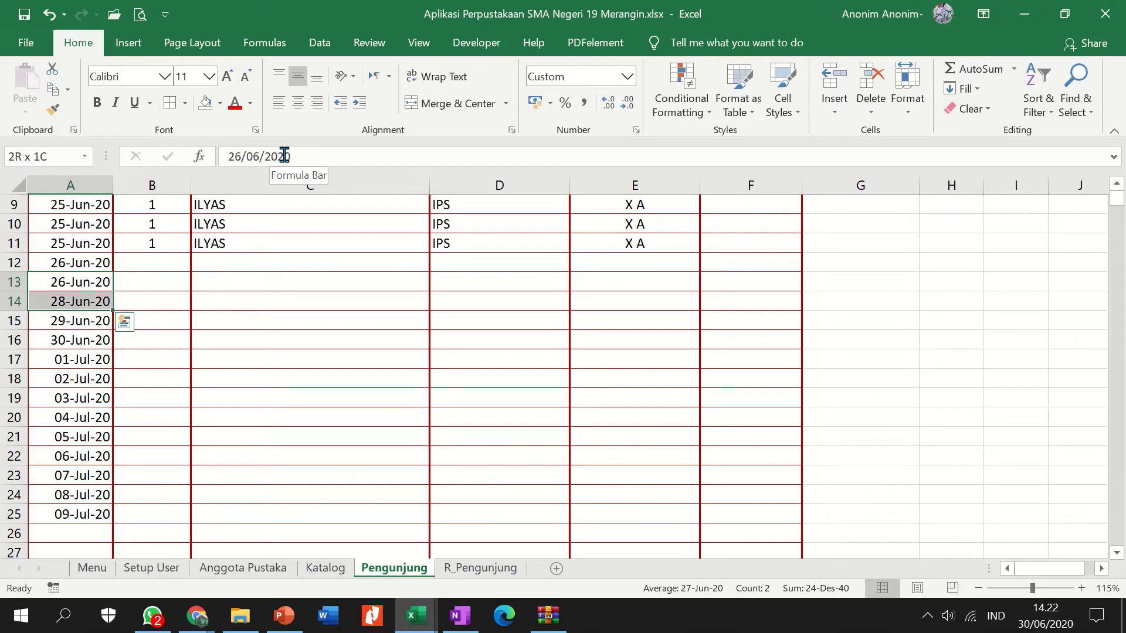
key("Up")
key("shift+Down")
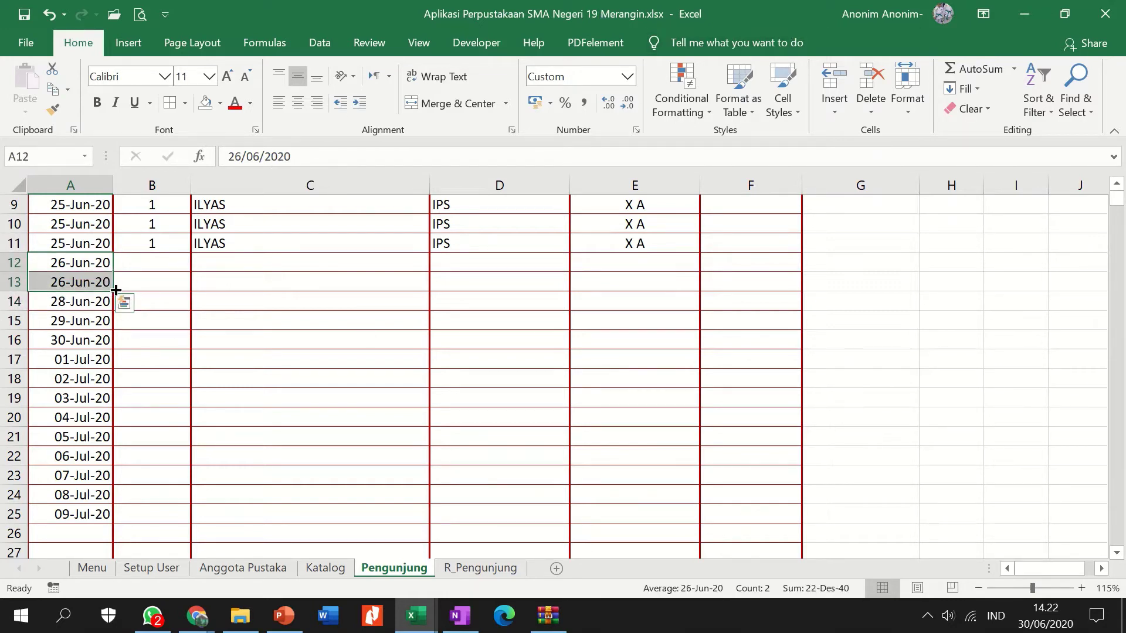
left_click_drag(116, 289, 117, 308)
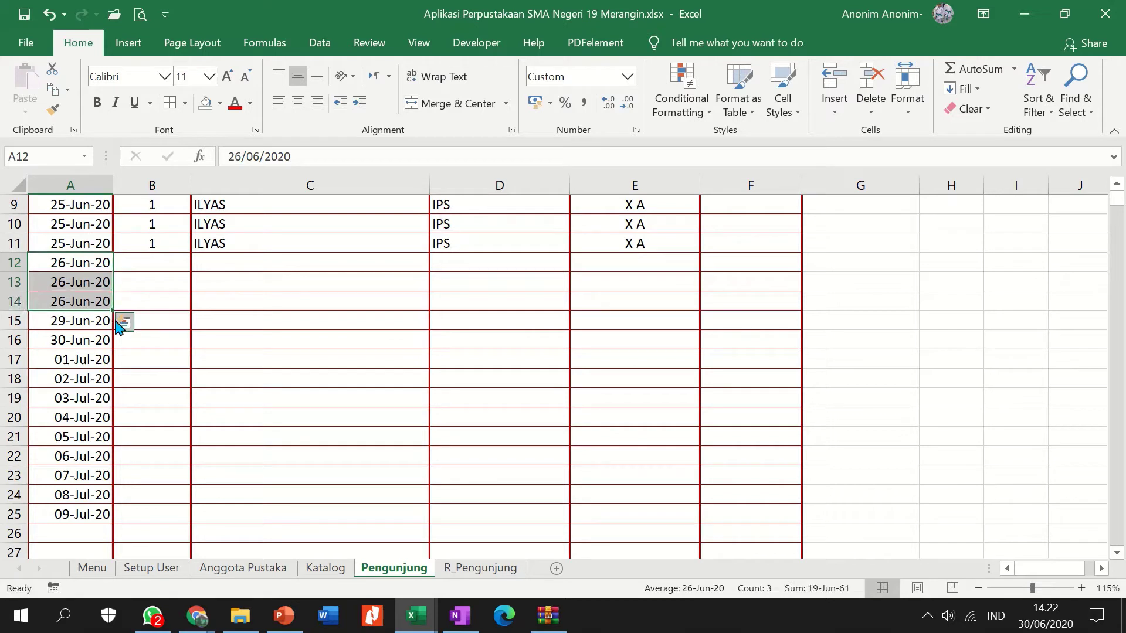
Copy the date 30/06/2020 from A16 into A17 and repeat it down to A19 on the Pengunjung sheet
left_click(65, 323)
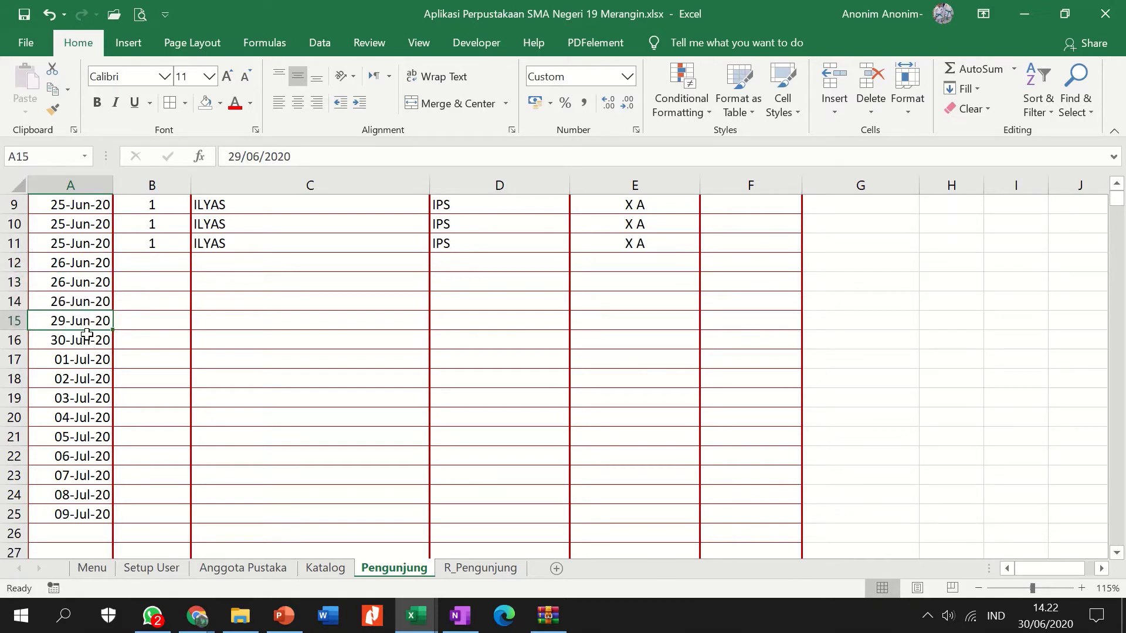
left_click(78, 341)
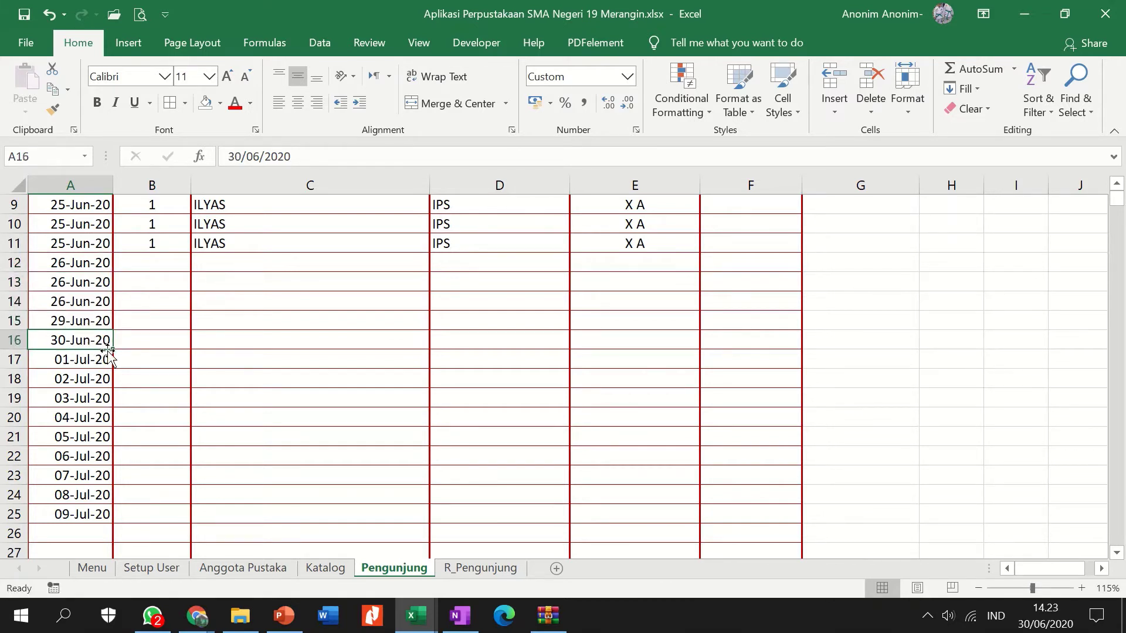
mouse_move(114, 351)
left_mouse_down()
mouse_move(103, 392)
mouse_move(110, 353)
left_mouse_up()
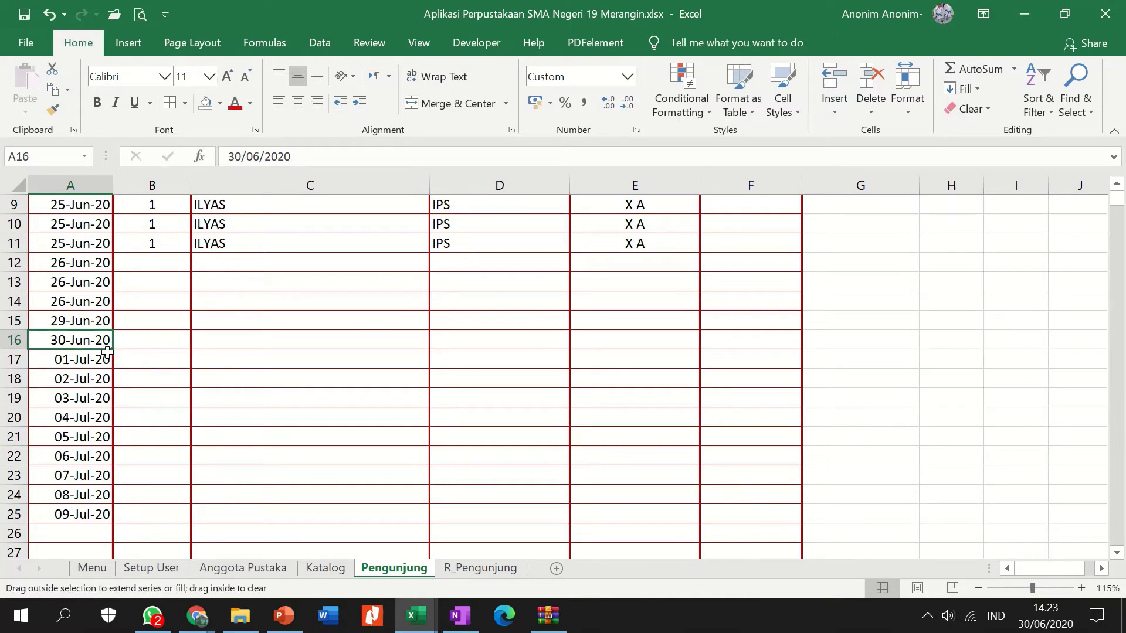
key("ctrl+c")
left_click(88, 359)
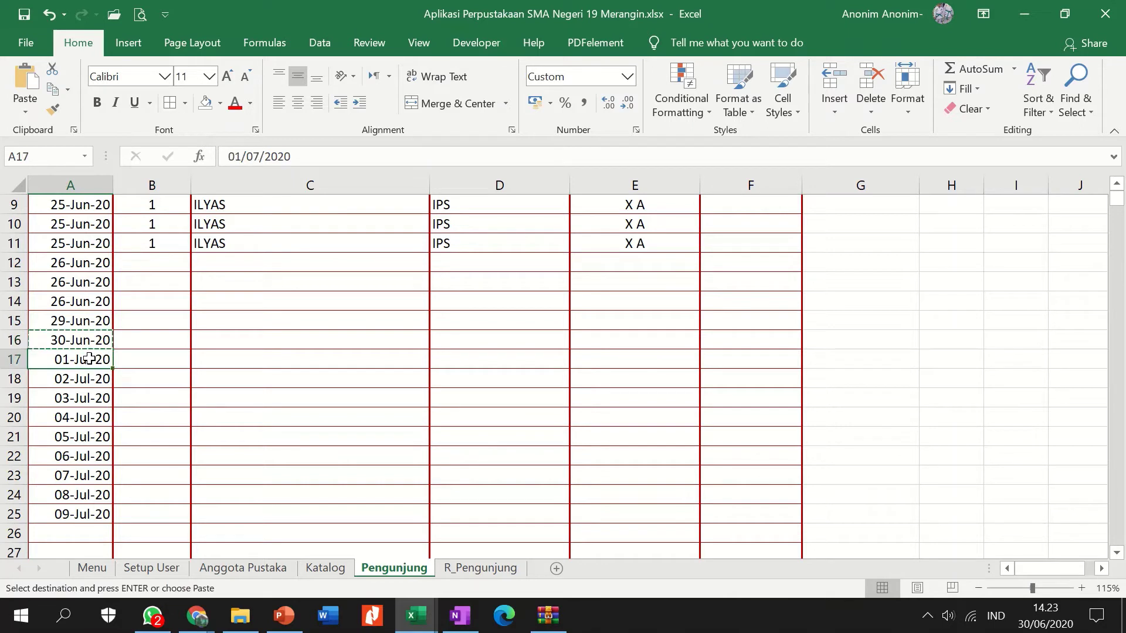
key("ctrl+v")
left_click_drag(104, 344, 110, 403)
left_click(75, 420)
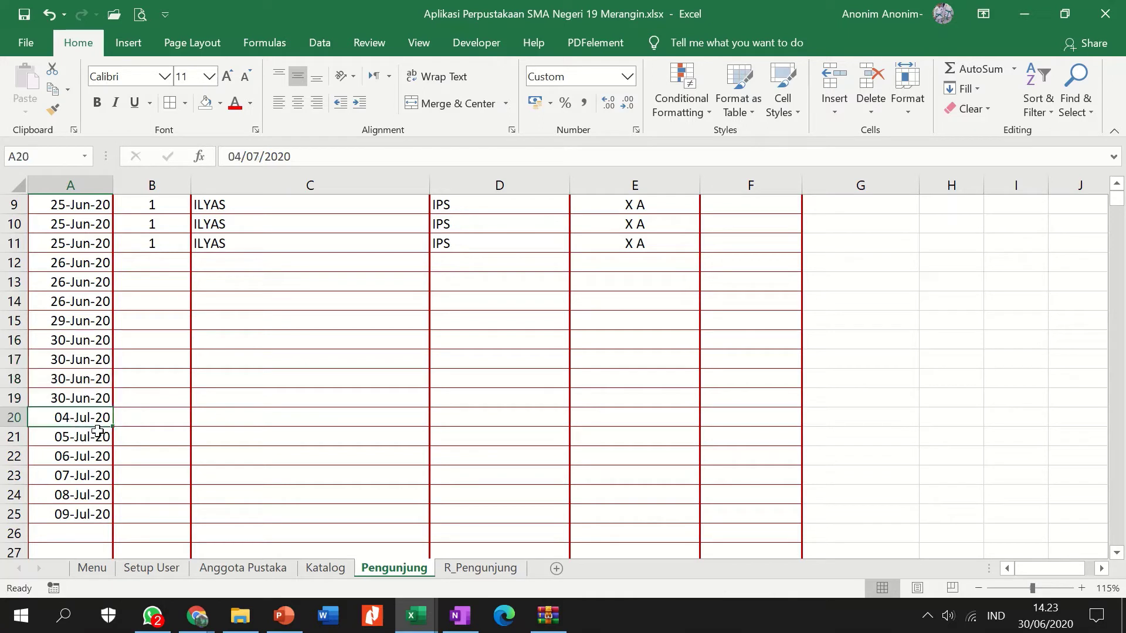
Repeat the date 07/07/2020 from A23 down to A27, and extend it as a daily series to 11-Jul-20 in A31
left_click(82, 514)
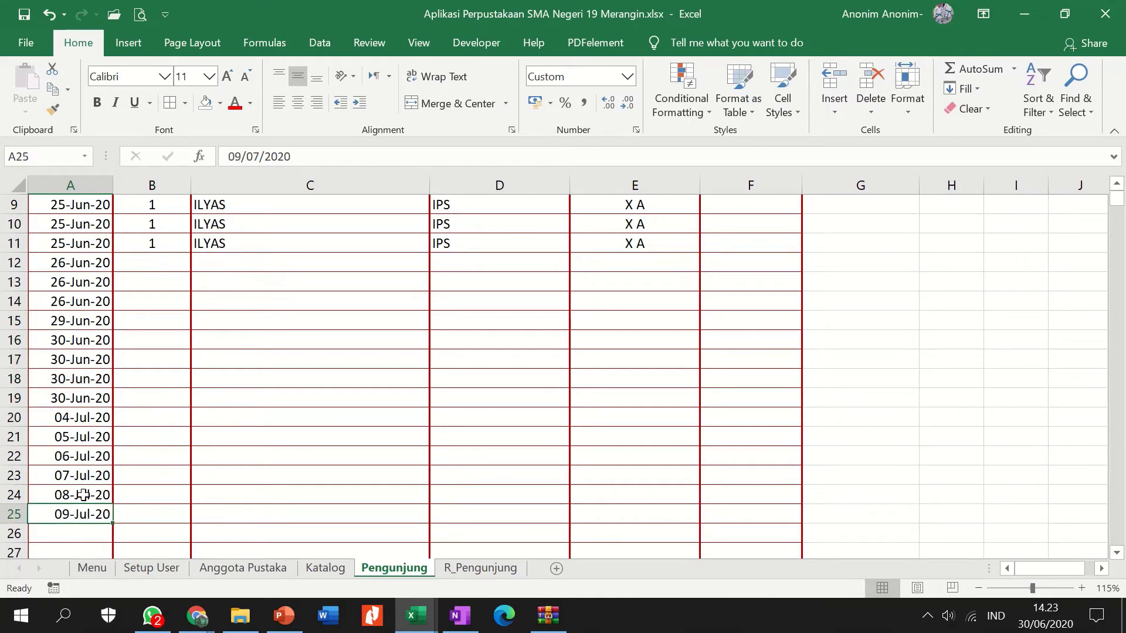
left_click(83, 476)
key("ctrl+c")
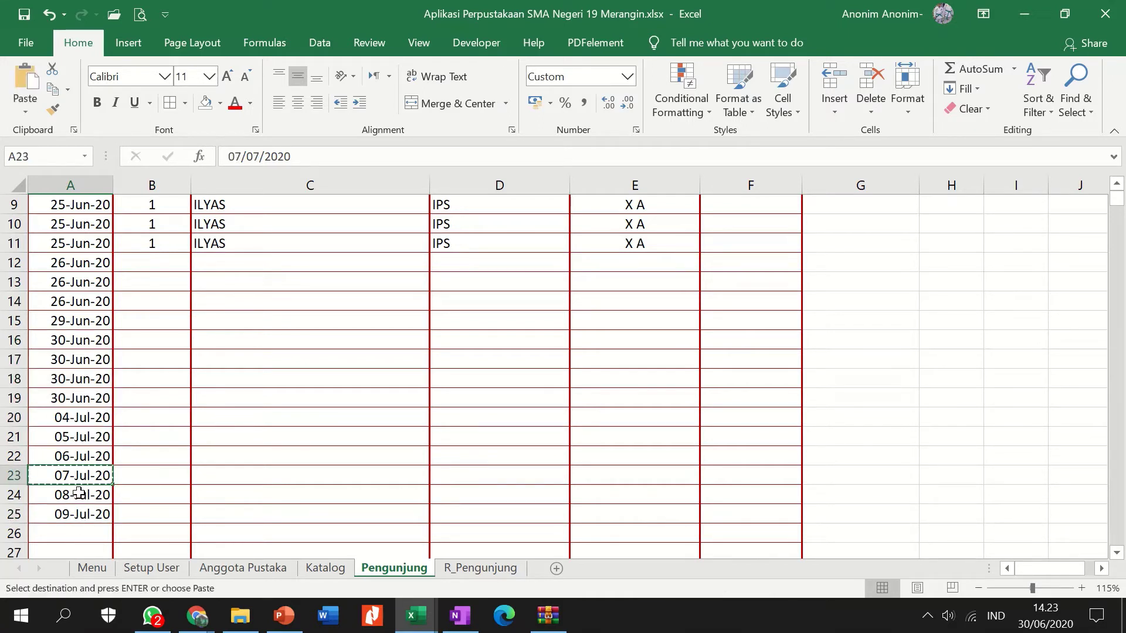
left_click(98, 498)
key("ctrl+v")
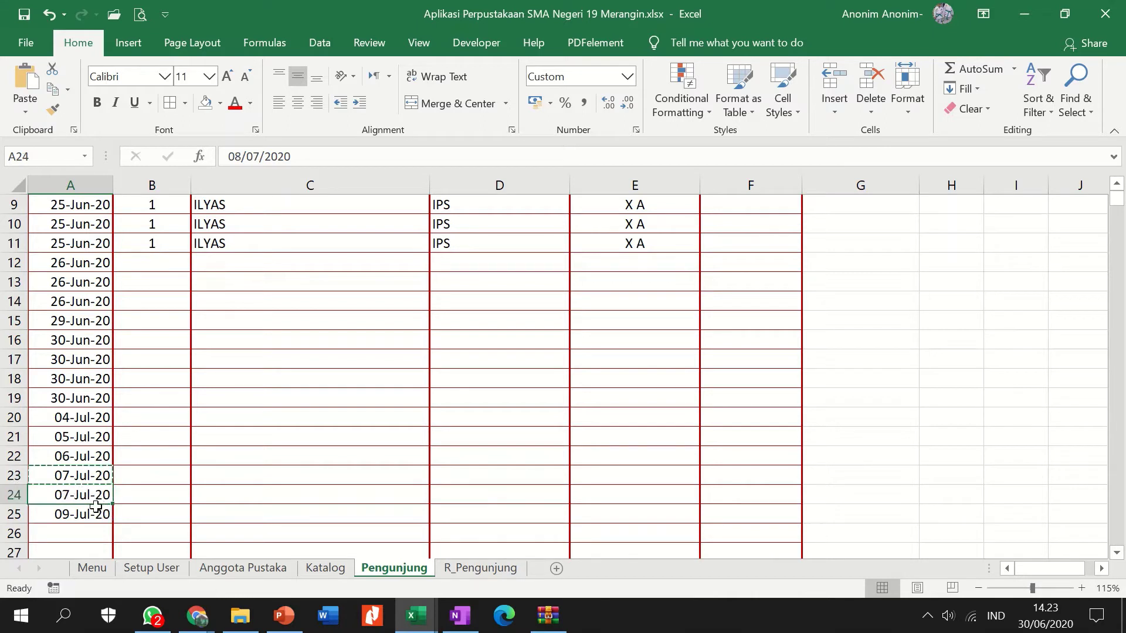
left_click_drag(85, 473, 107, 557)
scroll(121, 496, "down", 4)
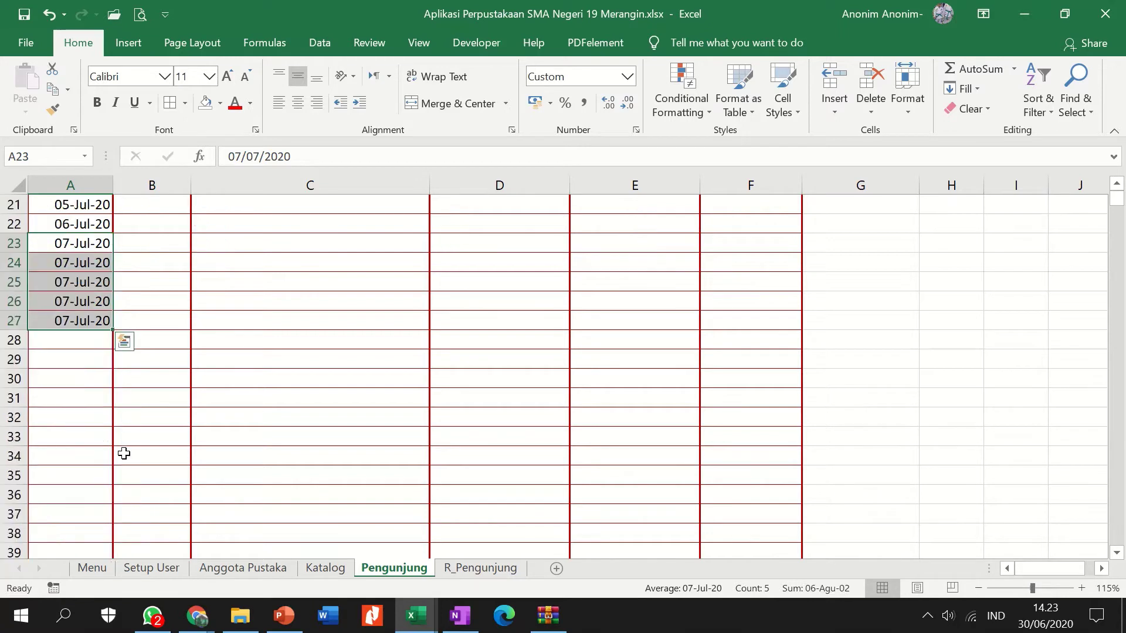
left_click(75, 321)
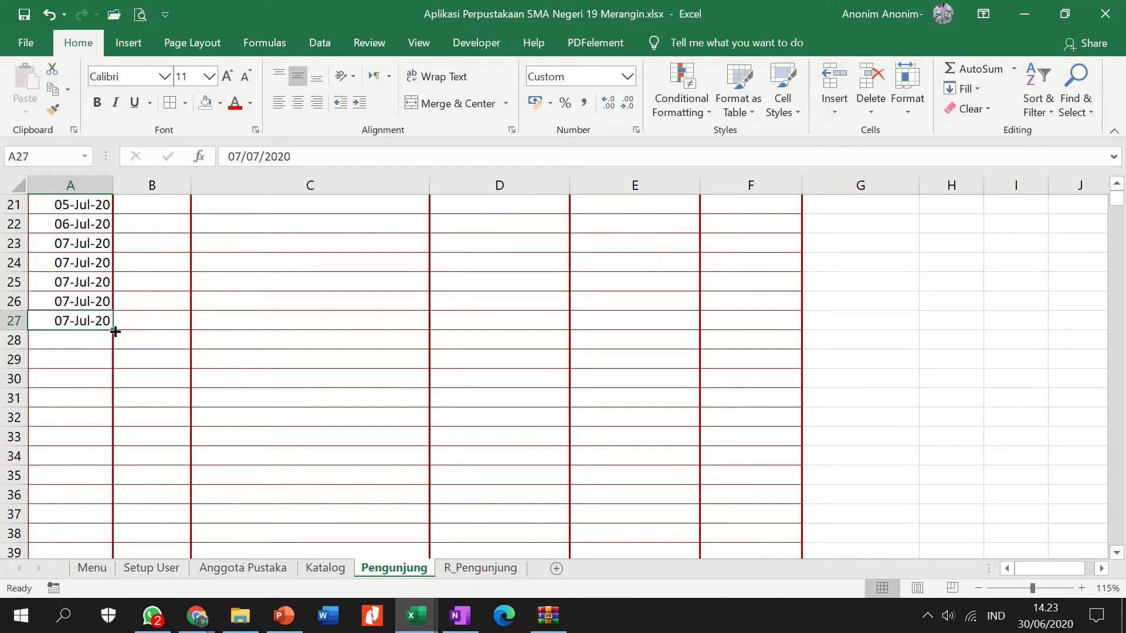
left_click_drag(111, 330, 112, 404)
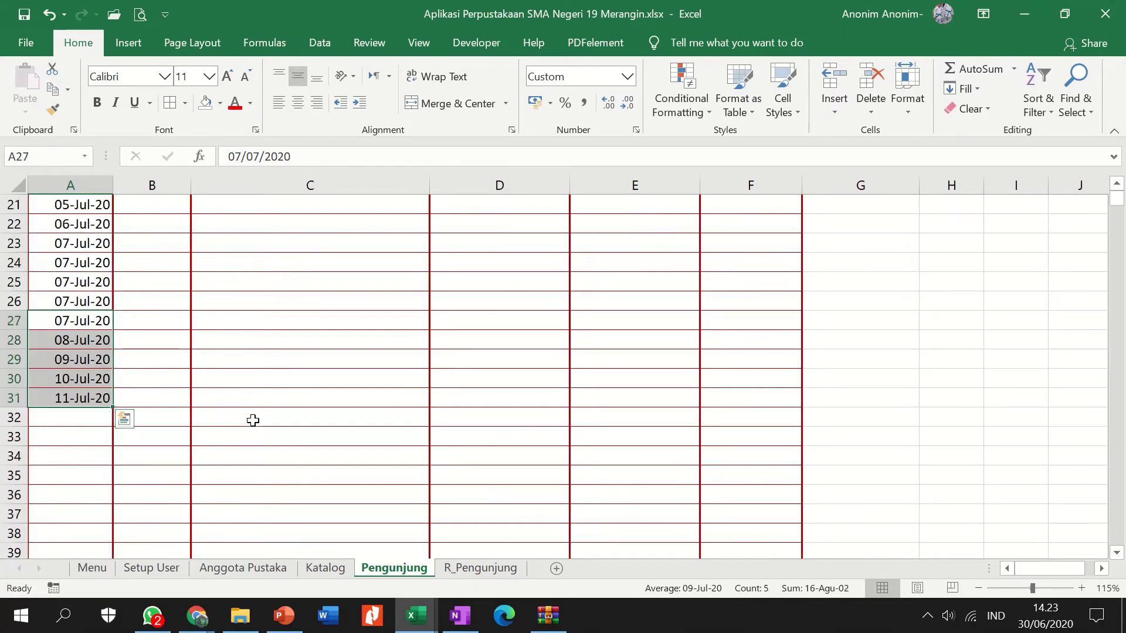
Replace the repeated NIS/ID in B8:B11 with sample member ID numbers for the 25-Jun-20 visits
scroll(266, 395, "up", 7)
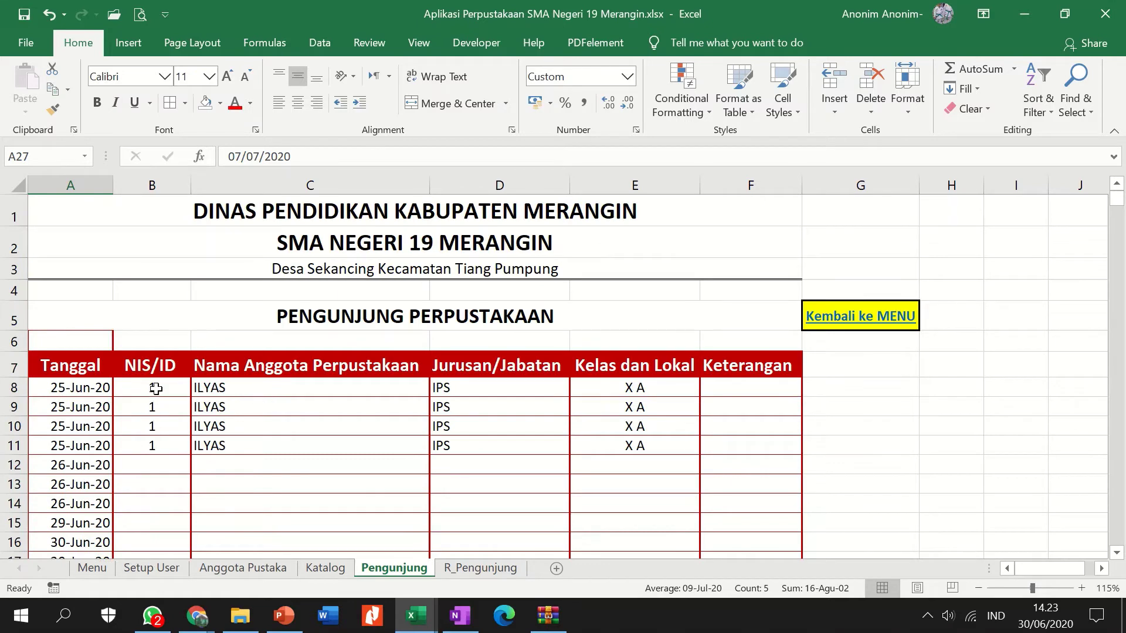
left_click(155, 388)
key("Down")
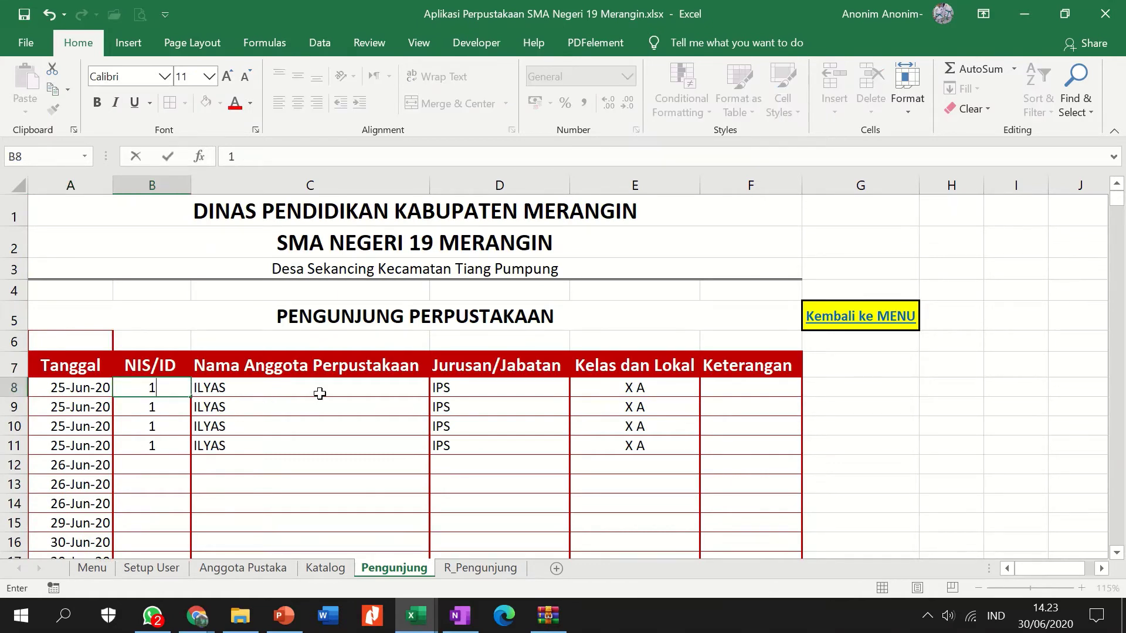
key("Up")
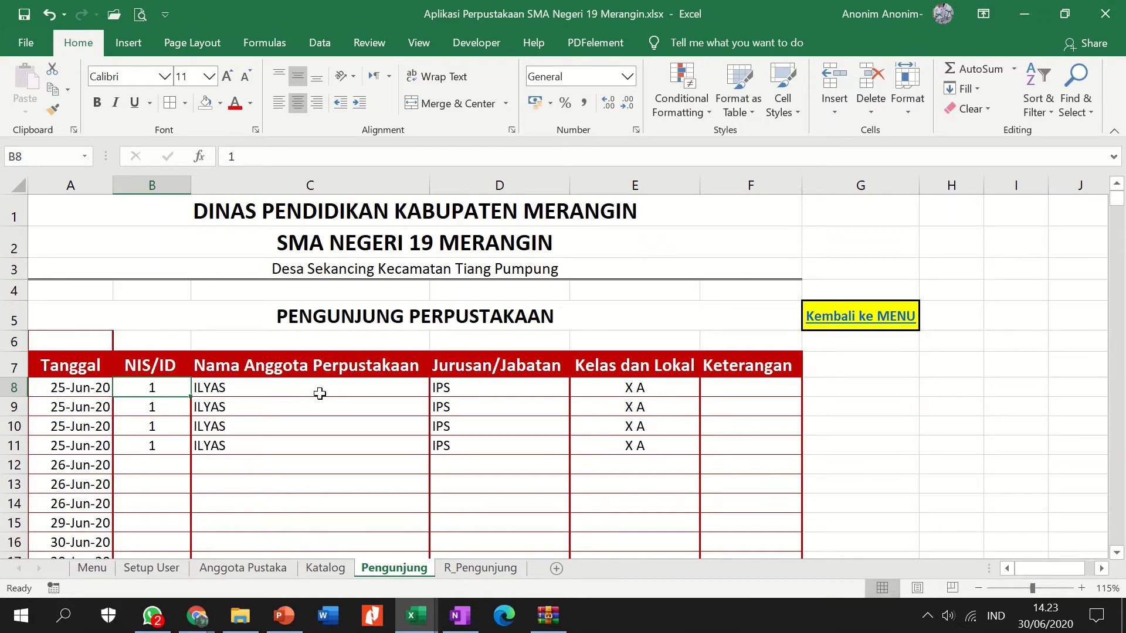
type("23")
key("Return")
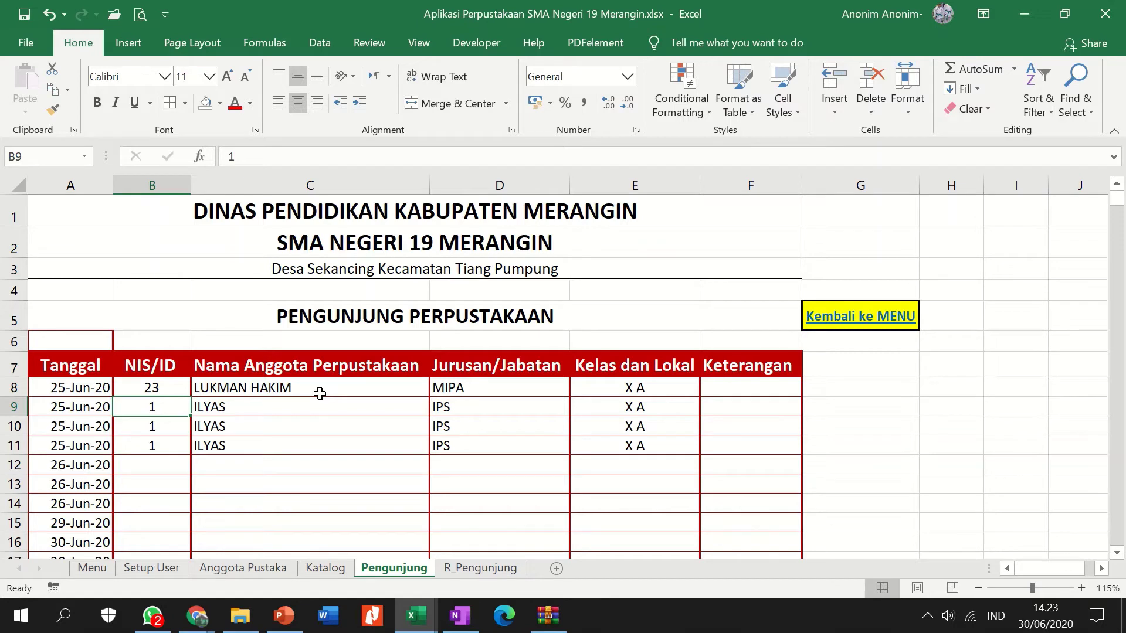
type("345")
key("Return")
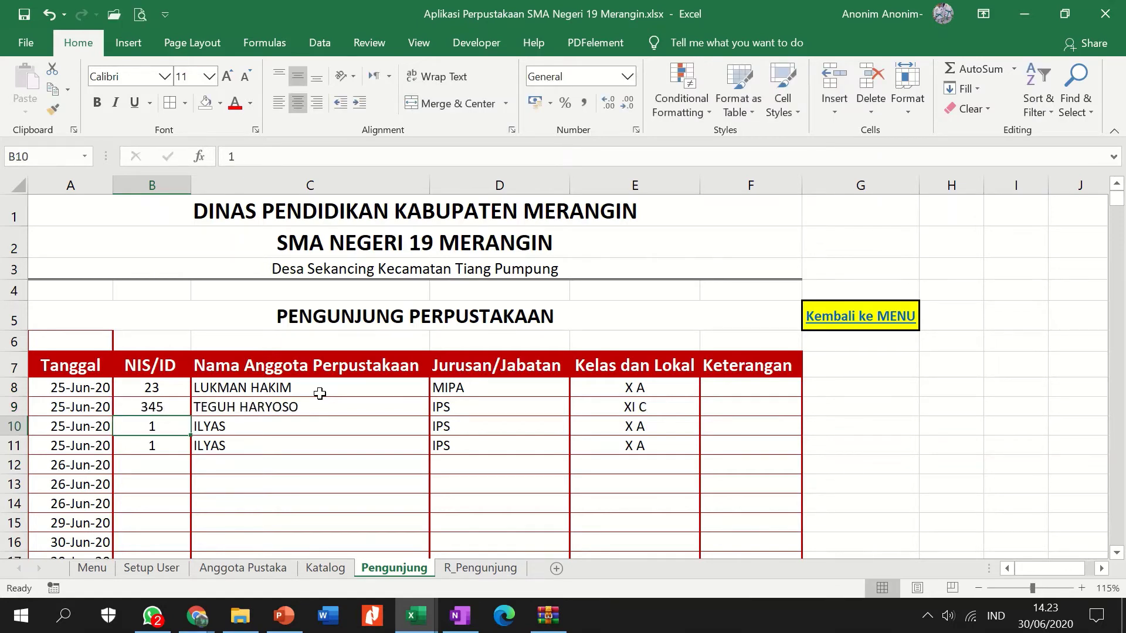
type("422")
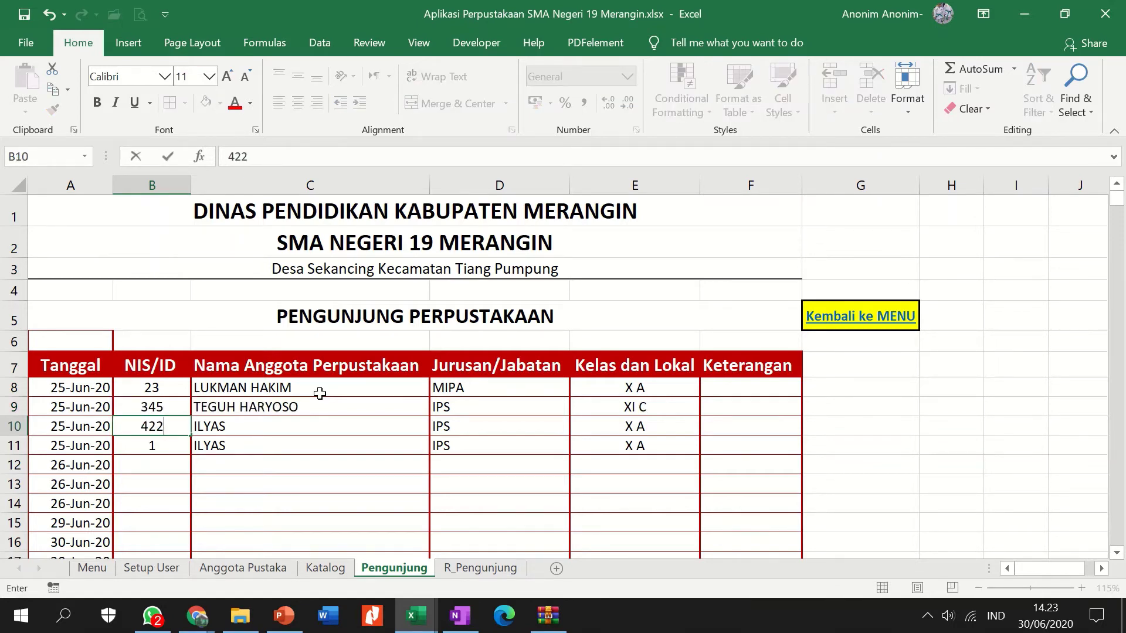
key("Return")
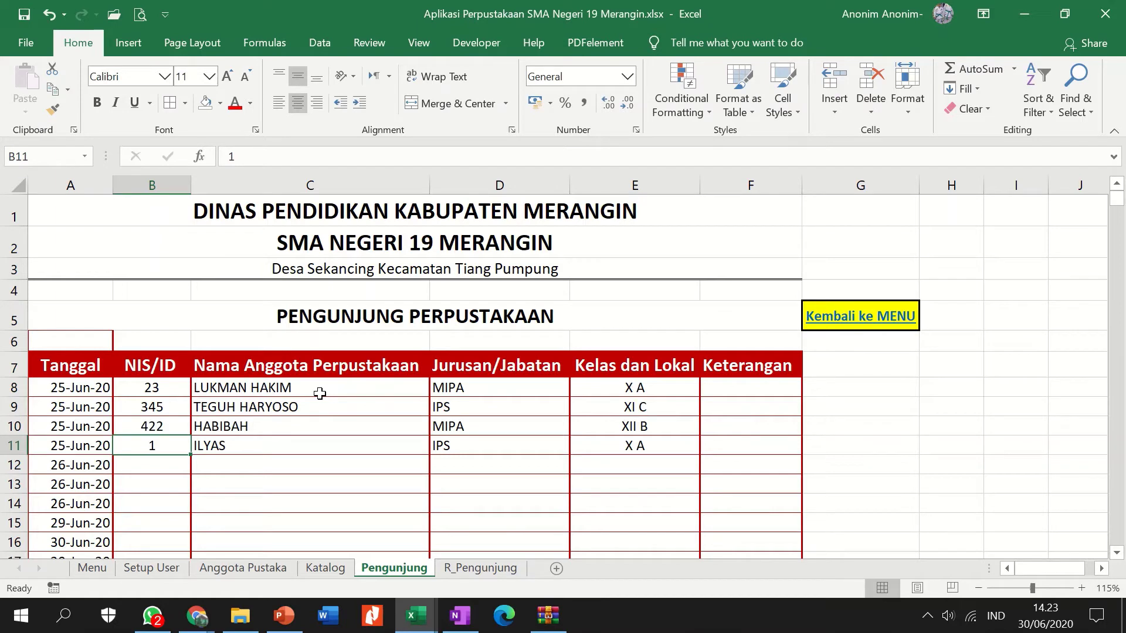
type("23")
key("Return")
Enter sample member ID numbers in the NIS/ID cells B12:B15 for the 26-Jun-20 and 29-Jun-20 visits
type("45")
key("Return")
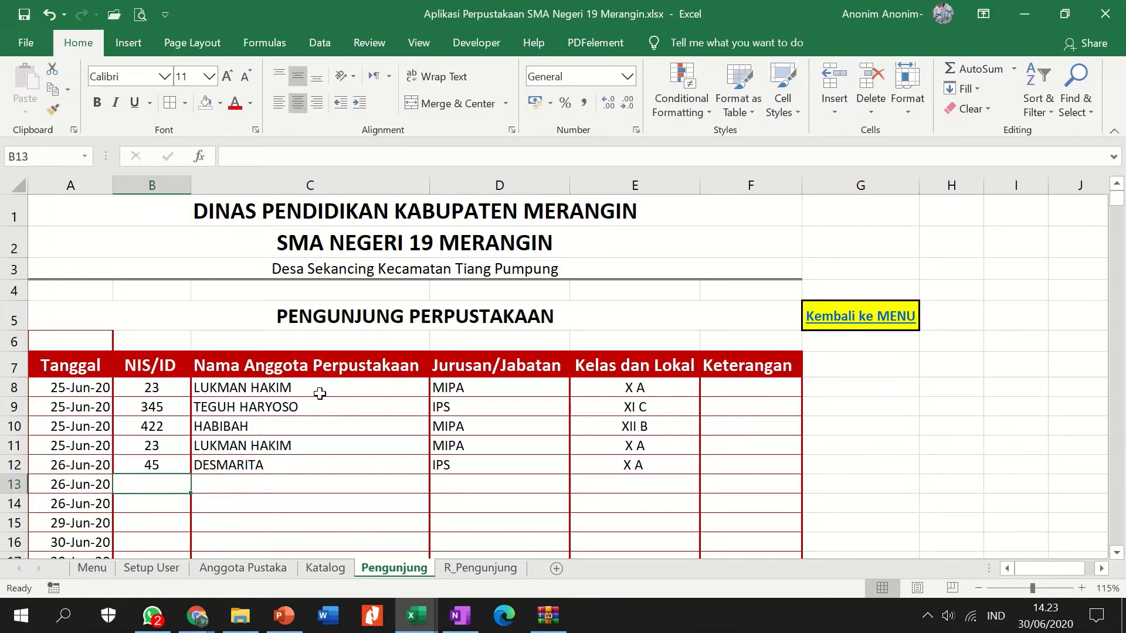
type("67")
key("Return")
type("89")
key("Return")
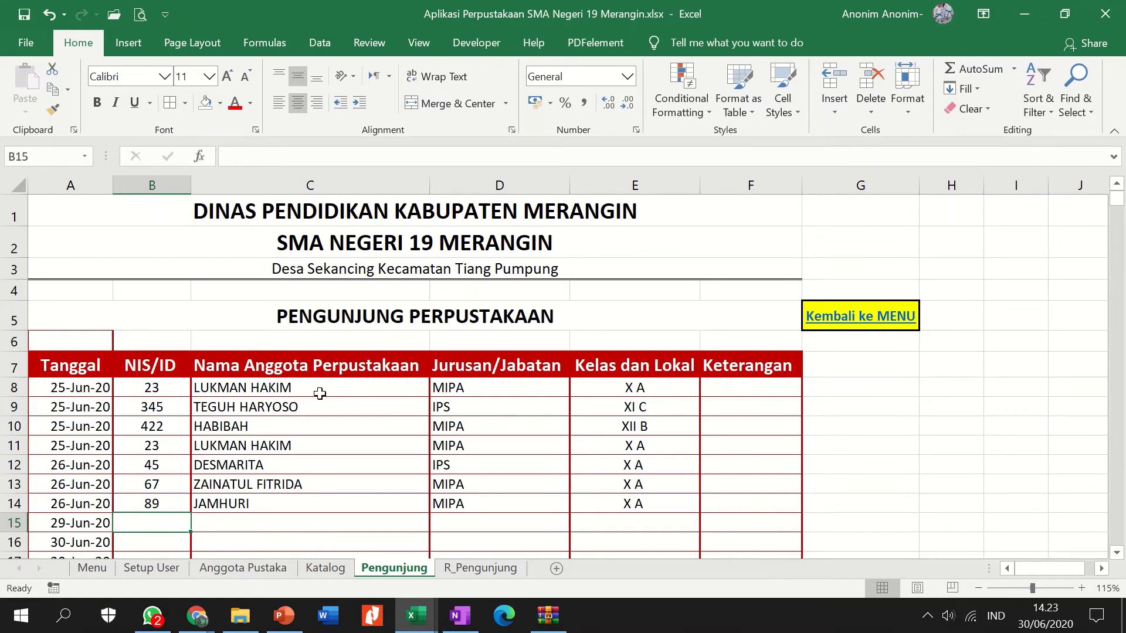
type("9")
key("Return")
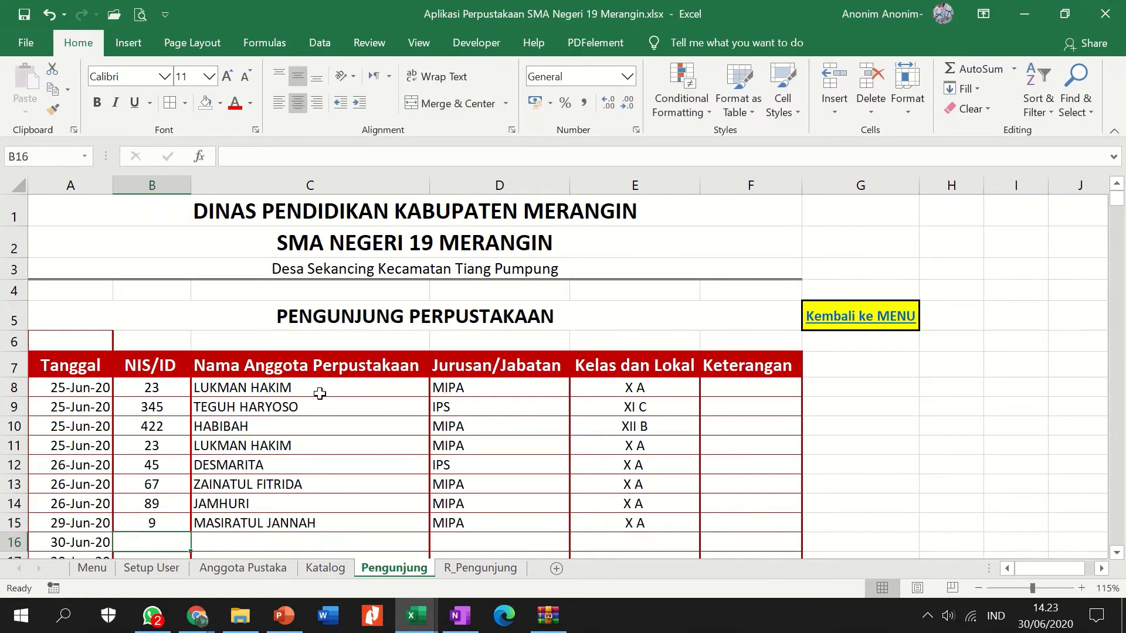
Enter valid member ID numbers in the NIS/ID cells B16:B19 for the 30-Jun-20 visits
type("98")
key("Return")
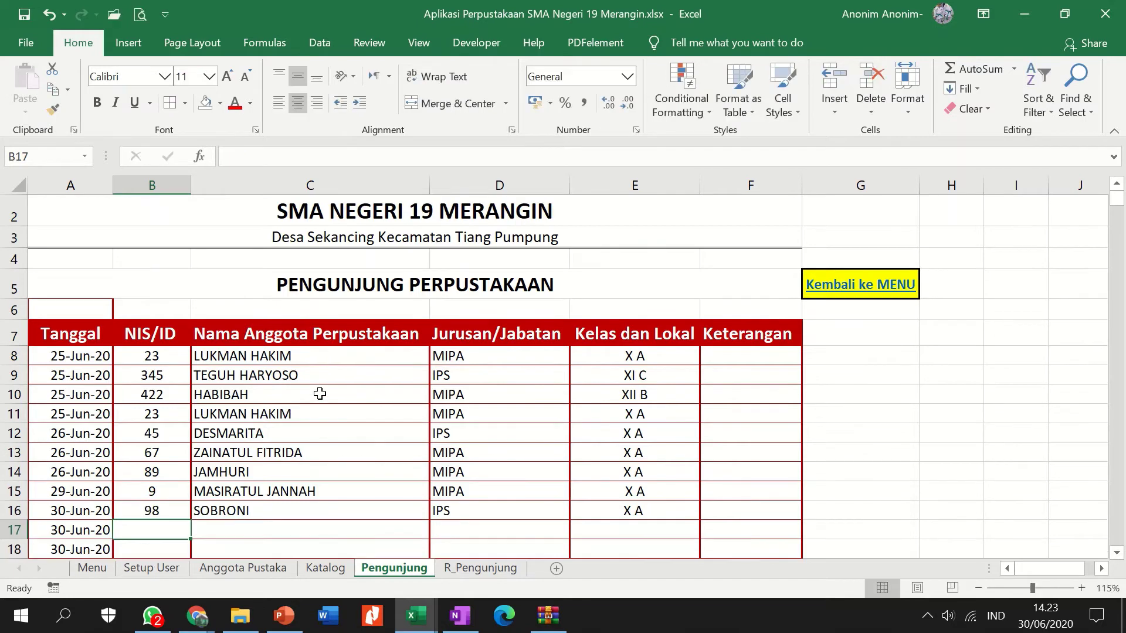
type("78")
key("Return")
type("56")
key("Return")
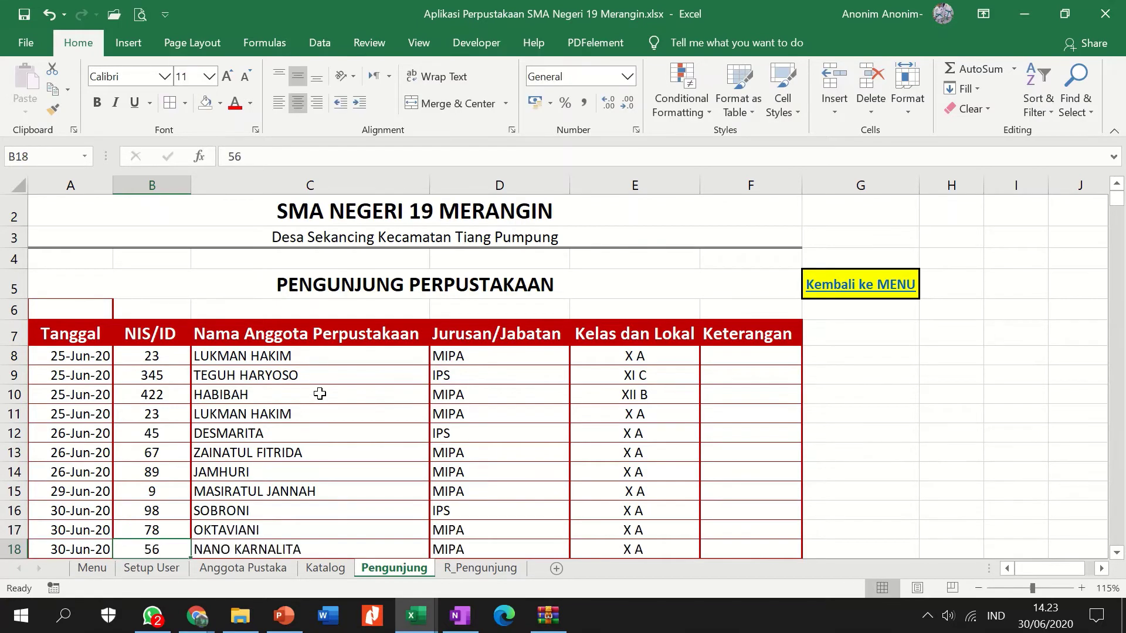
type("456")
key("Return")
key("Up")
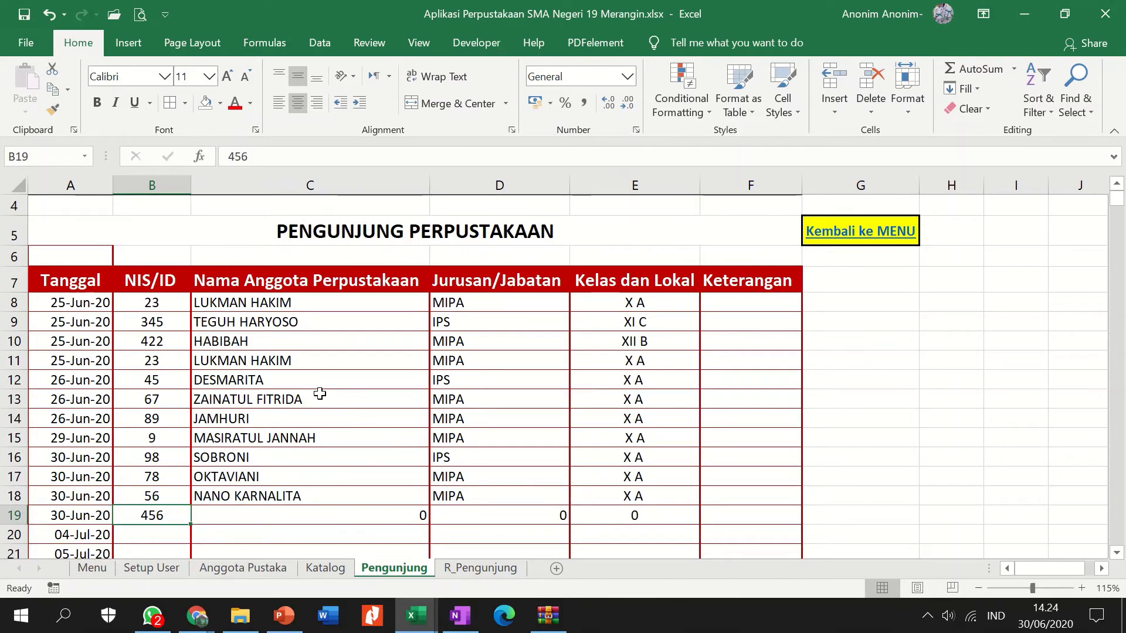
type("440")
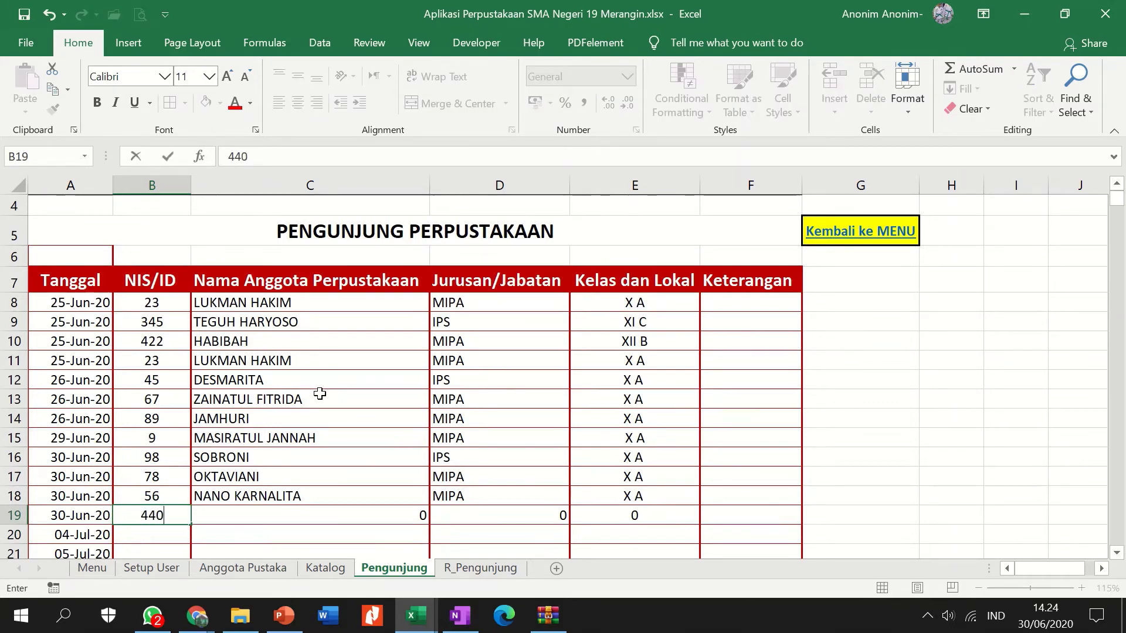
key("Return")
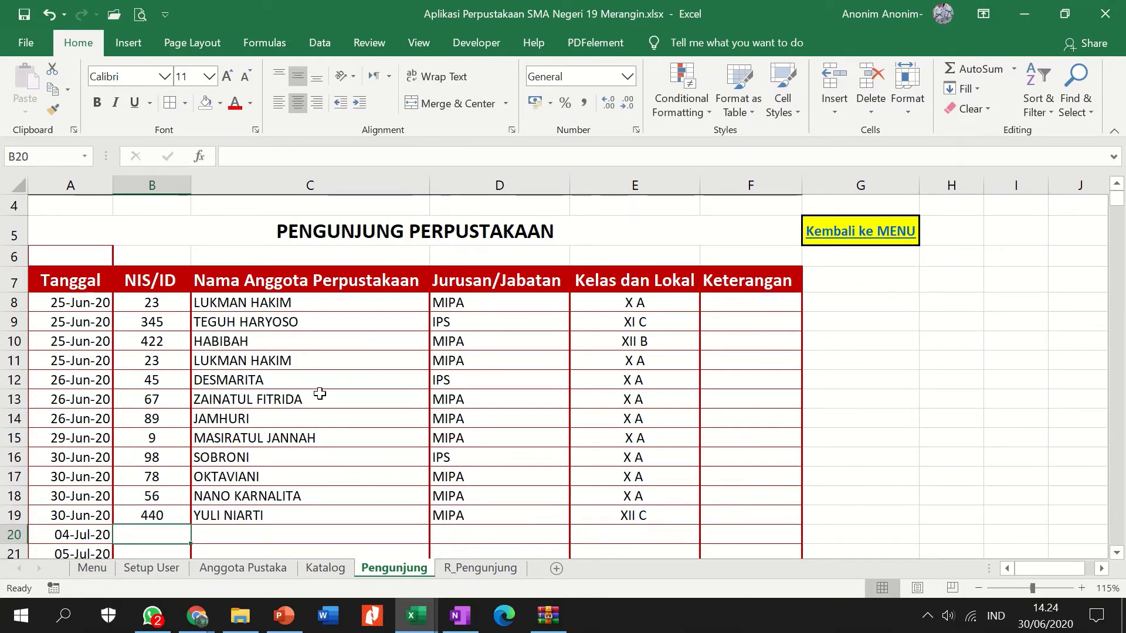
Enter member ID numbers in the NIS/ID cells B20:B22 for the visits from 04-Jul-20 to 06-Jul-20
type("345")
key("Return")
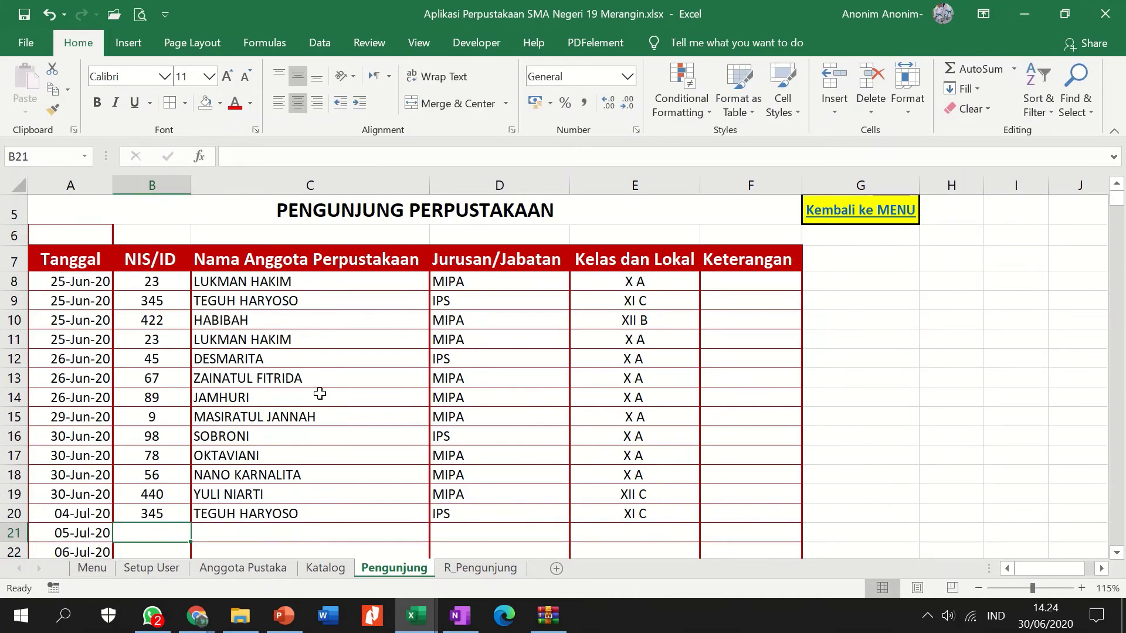
type("234")
key("Return")
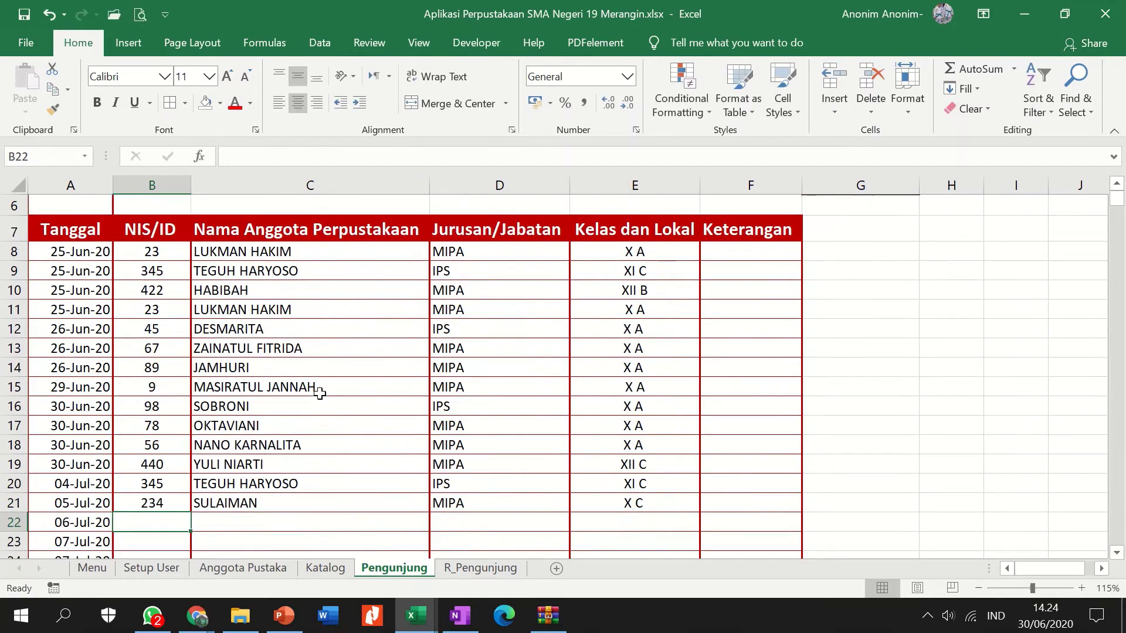
type("321")
key("Return")
Enter member ID numbers in the NIS/ID cells B23:B27 for the 07-Jul-20 visits, using the same member in B25 and B26
type("23")
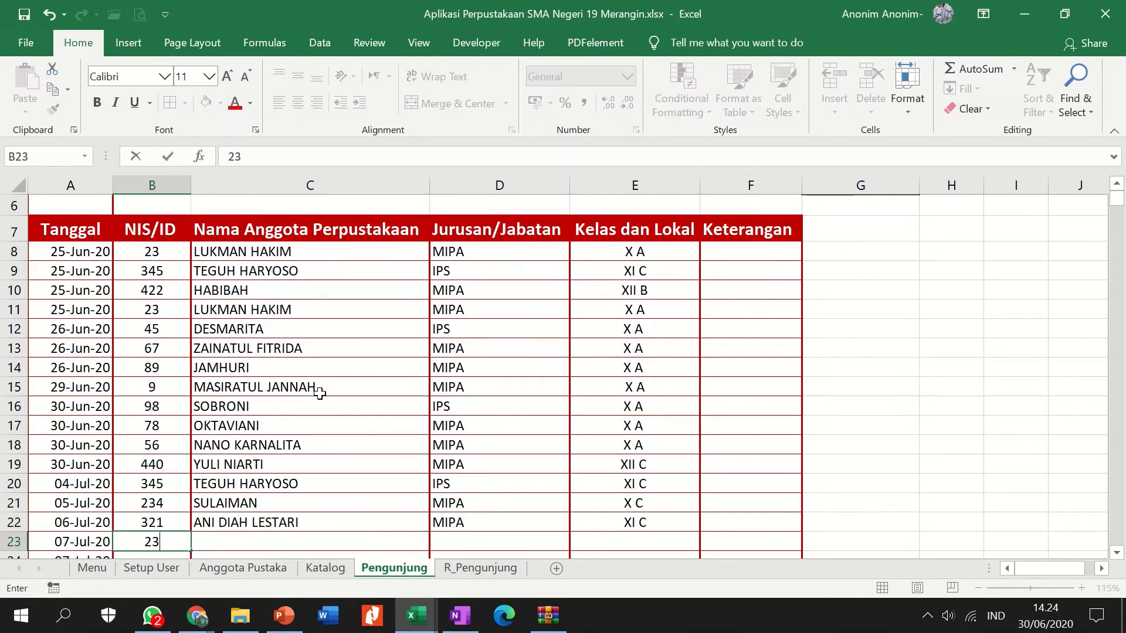
key("Return")
type("35")
key("Return")
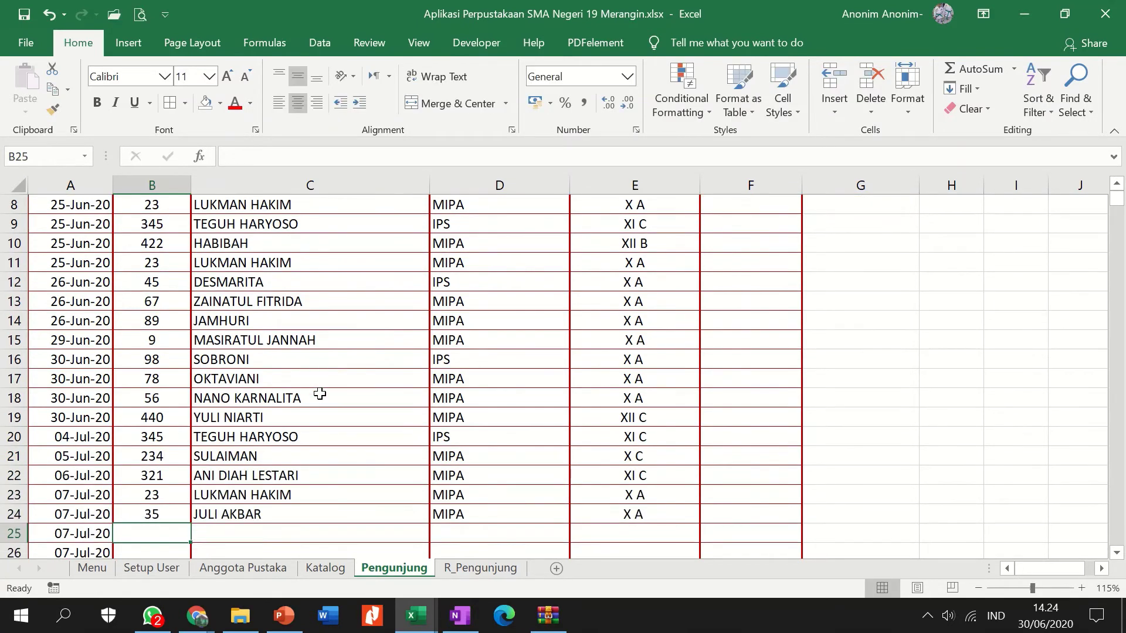
type("56")
key("Return")
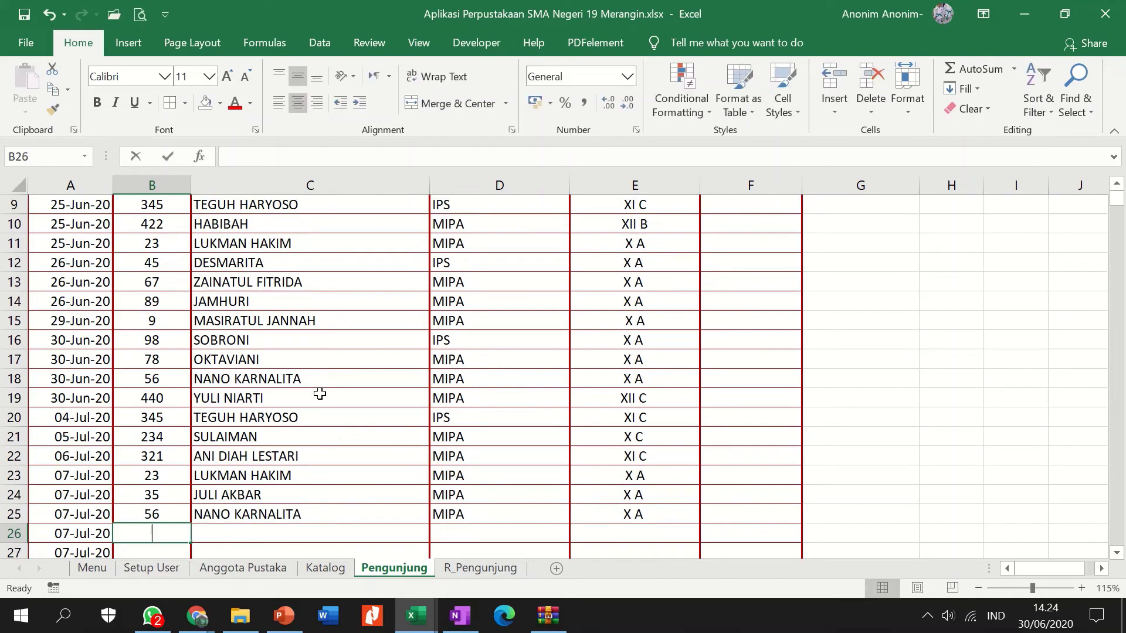
type("56")
key("Return")
type("87")
key("Return")
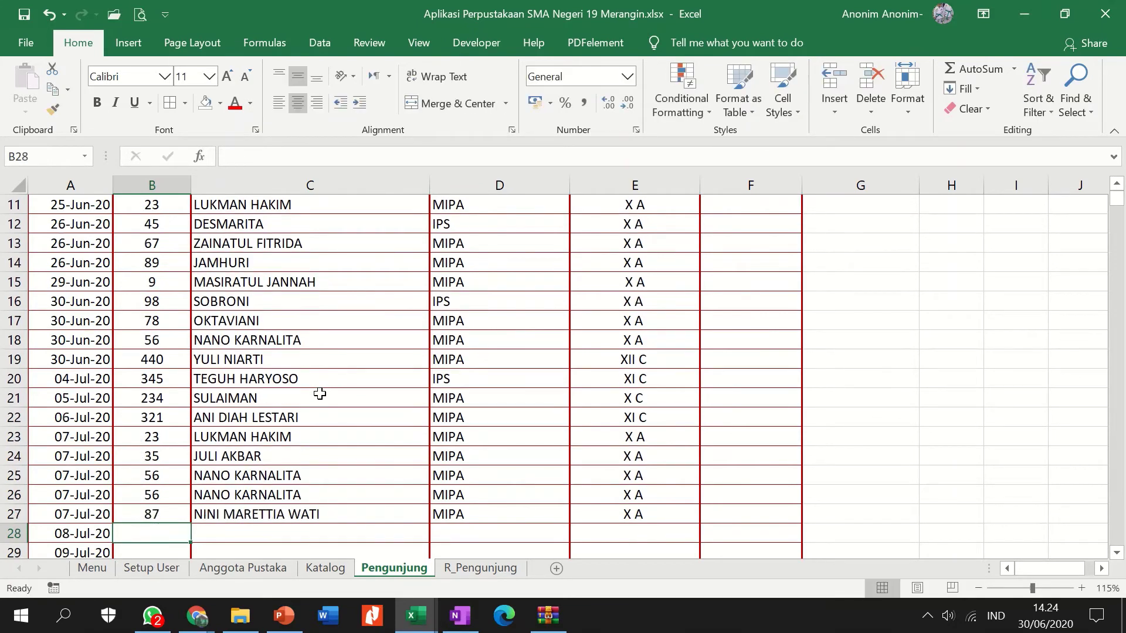
Enter member ID numbers in the NIS/ID cells B28:B30 for the visits from 08-Jul-20 to 10-Jul-20
type("89")
key("Return")
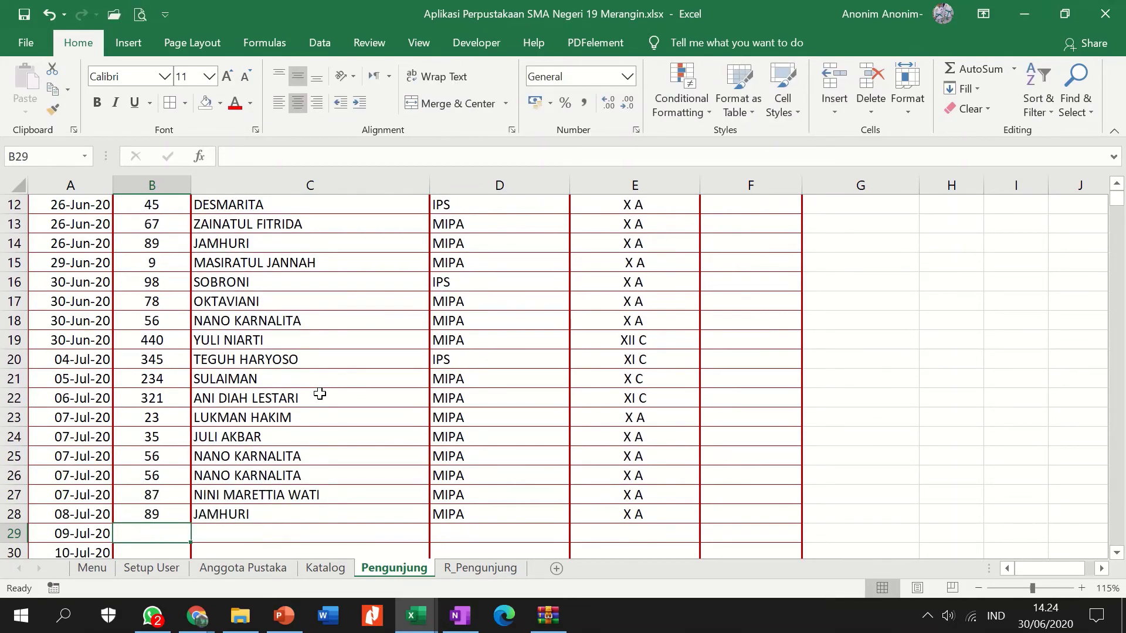
type("54")
key("Return")
key("Return")
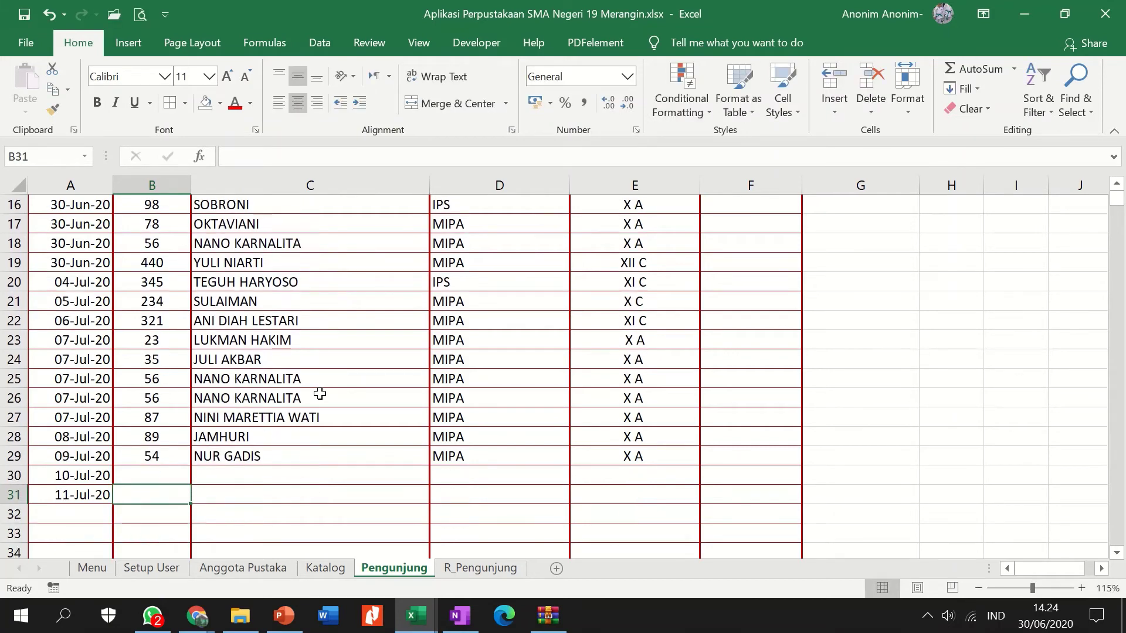
key("Up")
type("23")
key("Return")
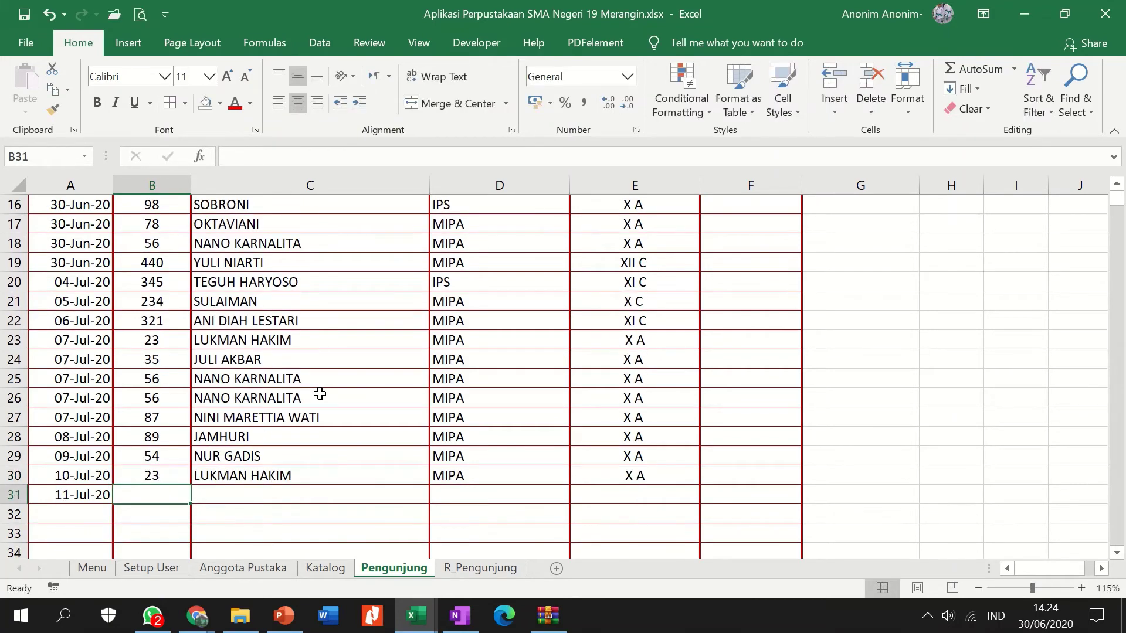
Enter a member ID number in the NIS/ID cell B31 for the 11-Jul-20 visit
type("34")
key("Return")
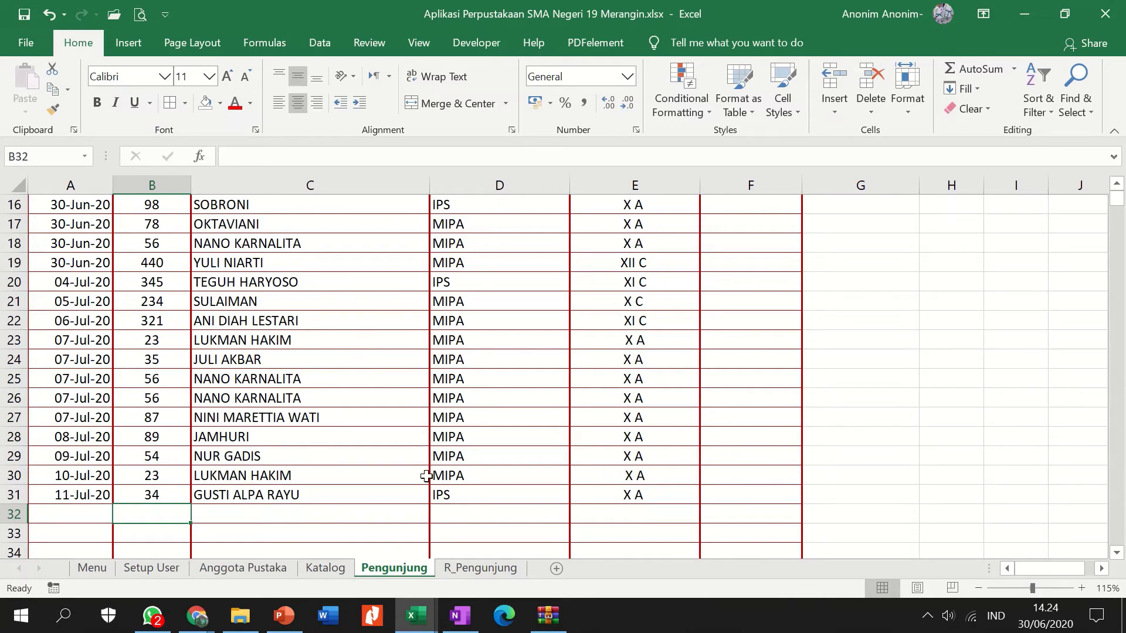
Delete rows 6 to 14 holding the old PivotTable on the R_Pengunjung sheet
left_click(469, 569)
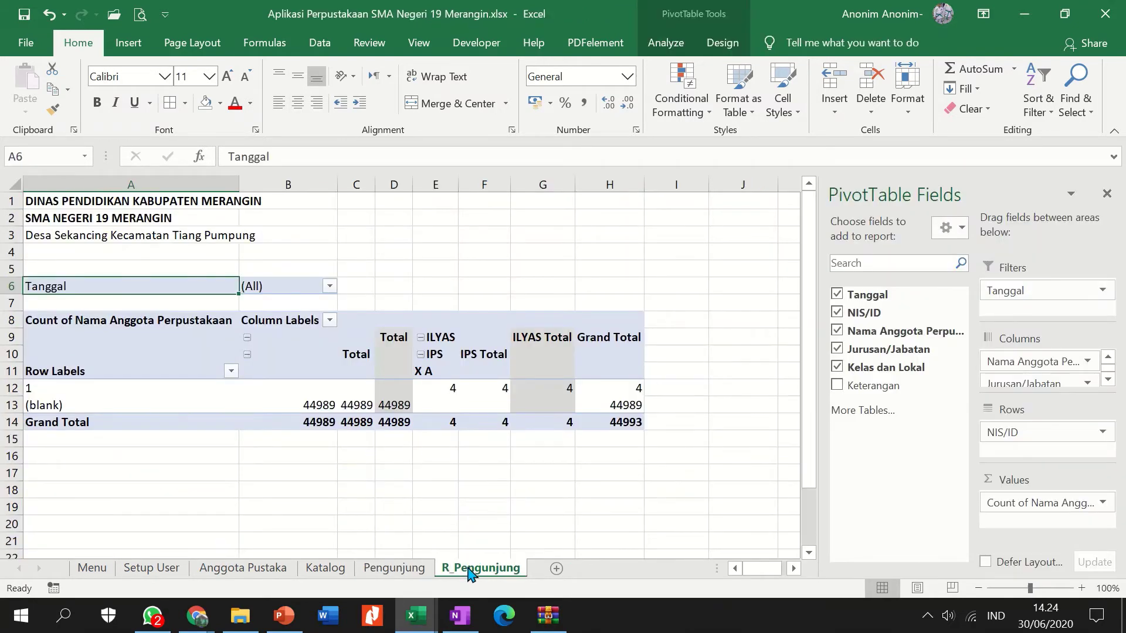
left_click(404, 568)
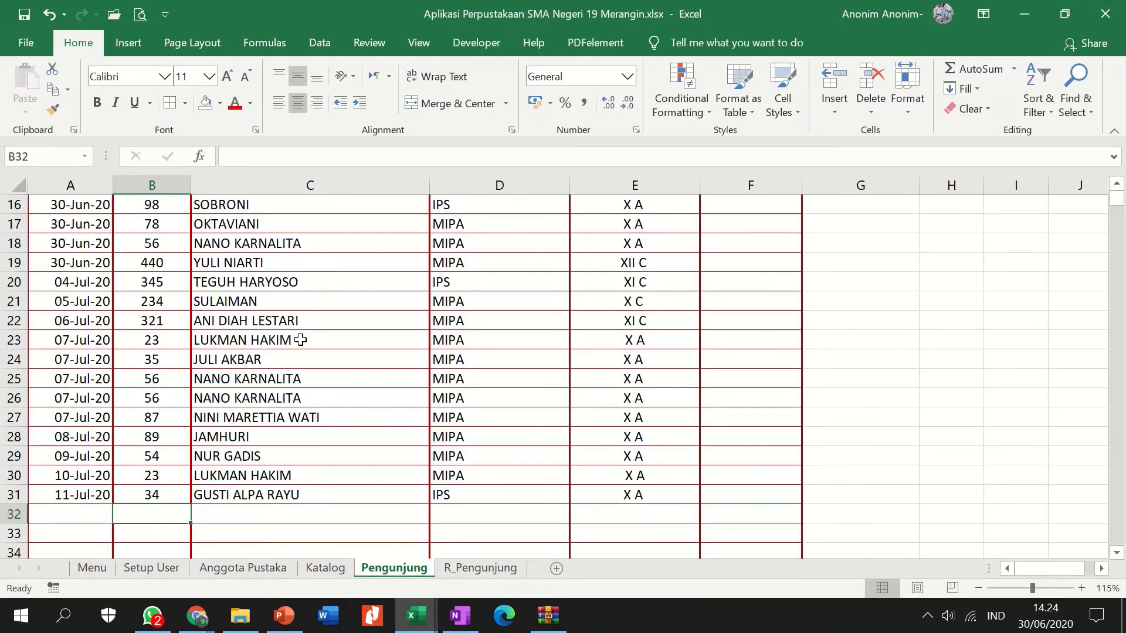
left_click(485, 572)
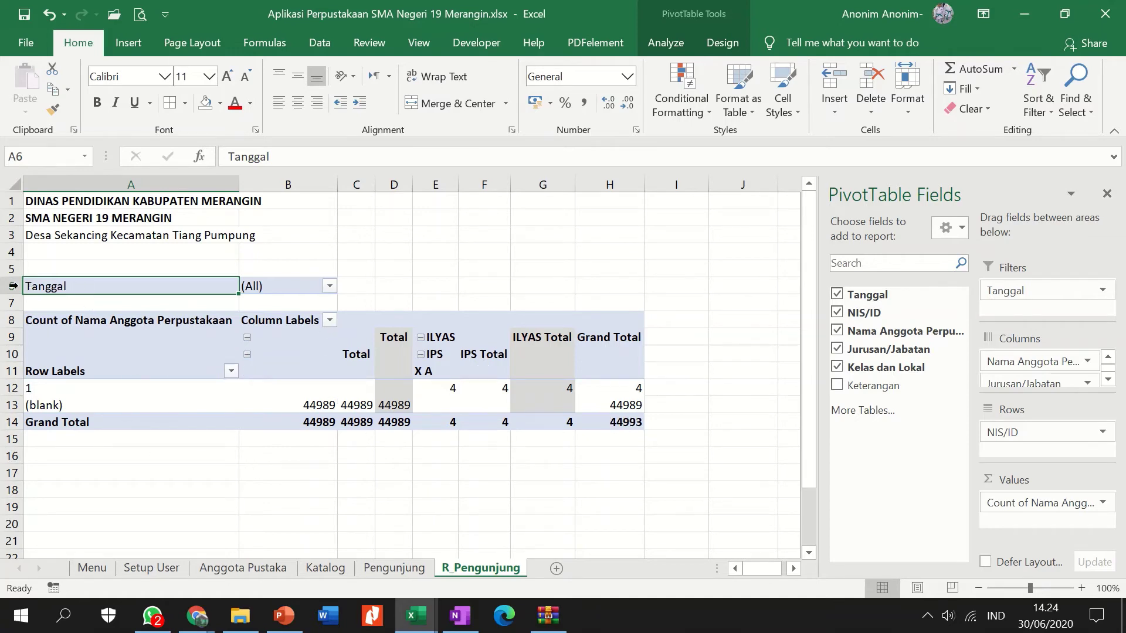
left_click_drag(13, 286, 12, 424)
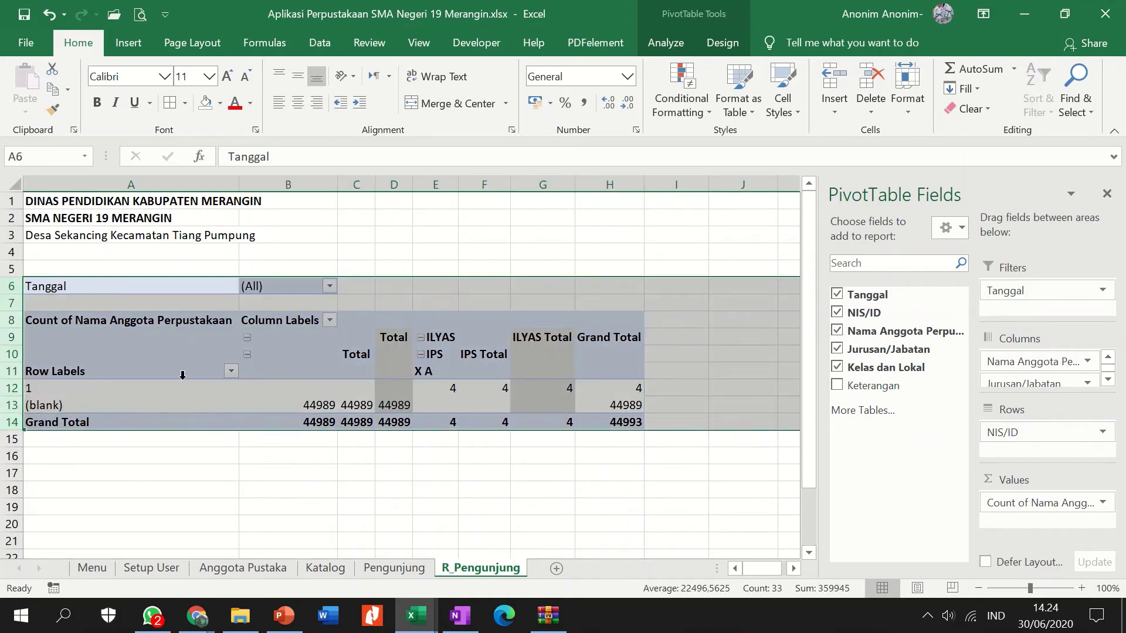
right_click(262, 365)
left_click(305, 310)
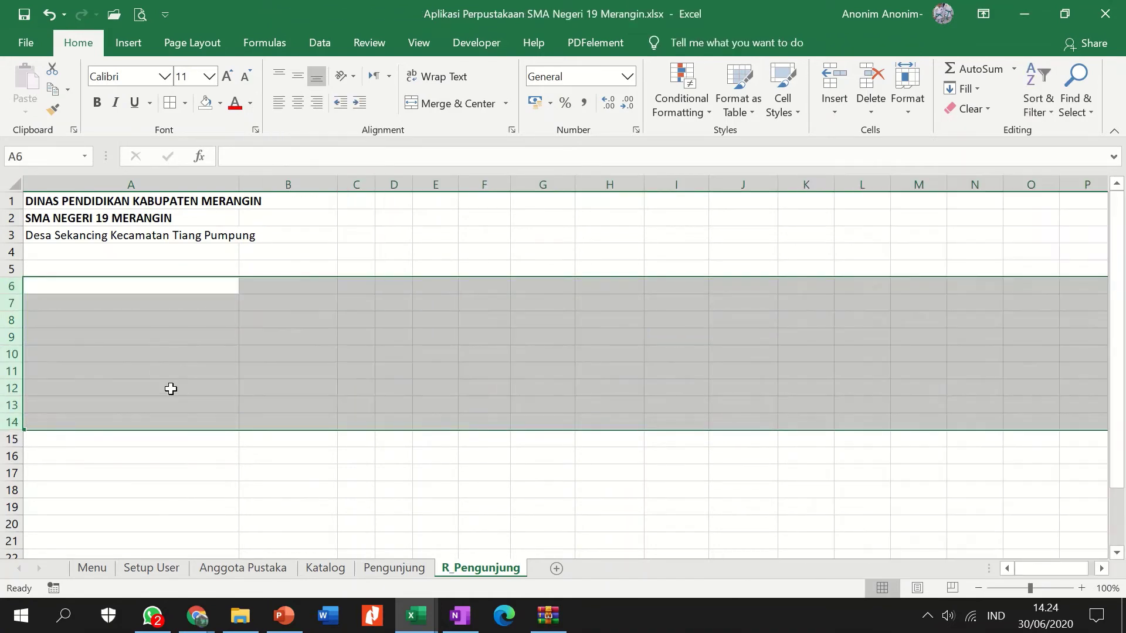
left_click(81, 288)
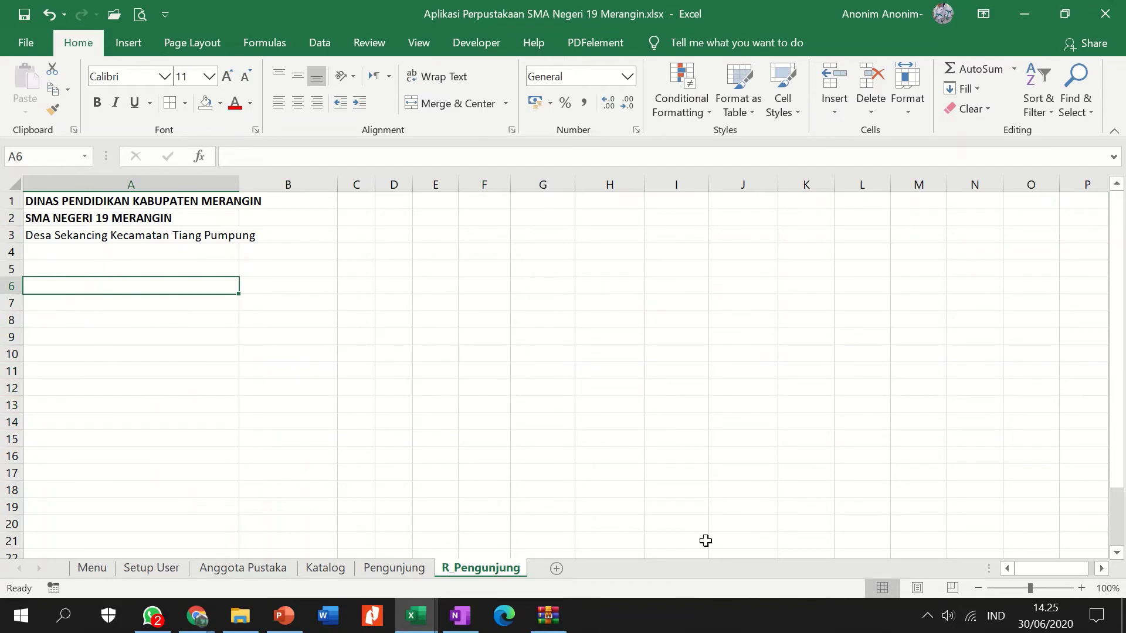
key("ctrl+z")
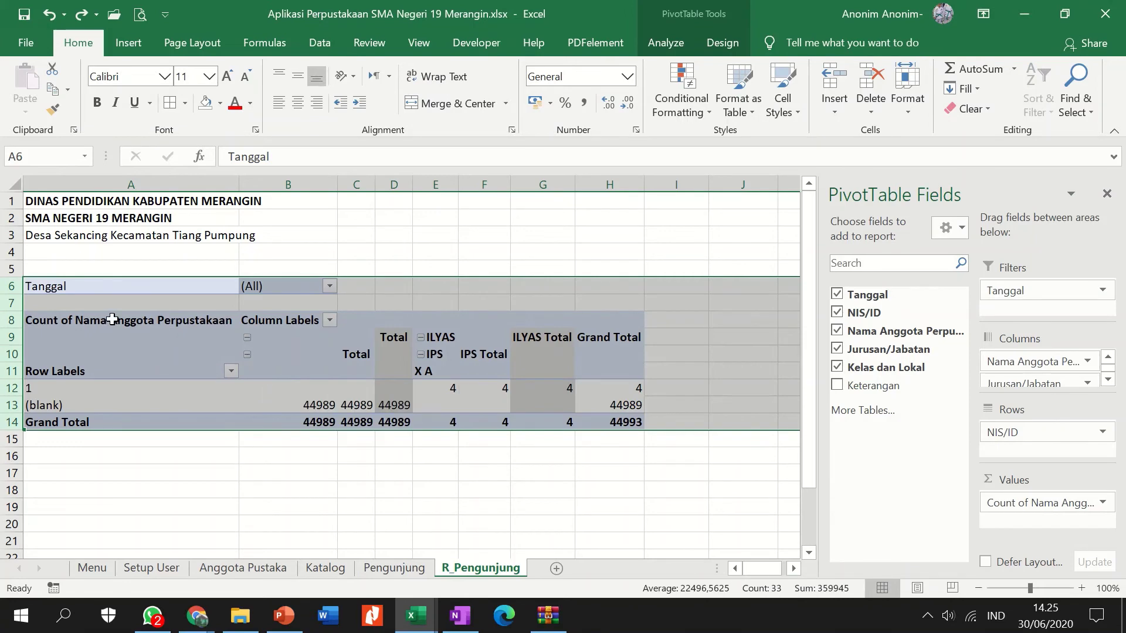
right_click(110, 314)
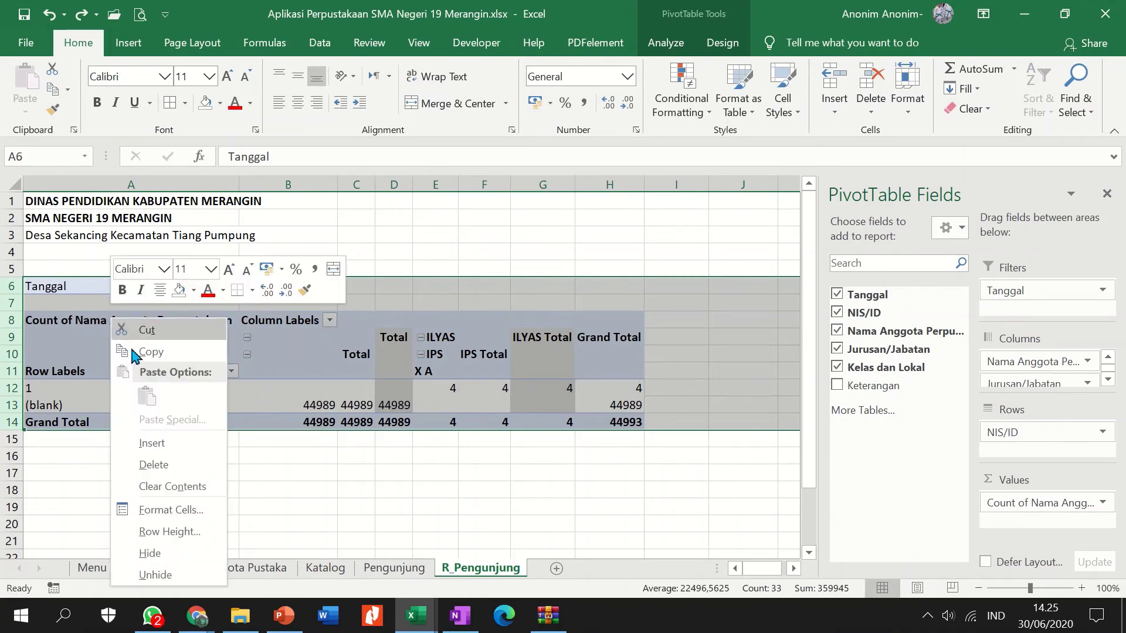
left_click(167, 464)
left_click(60, 322)
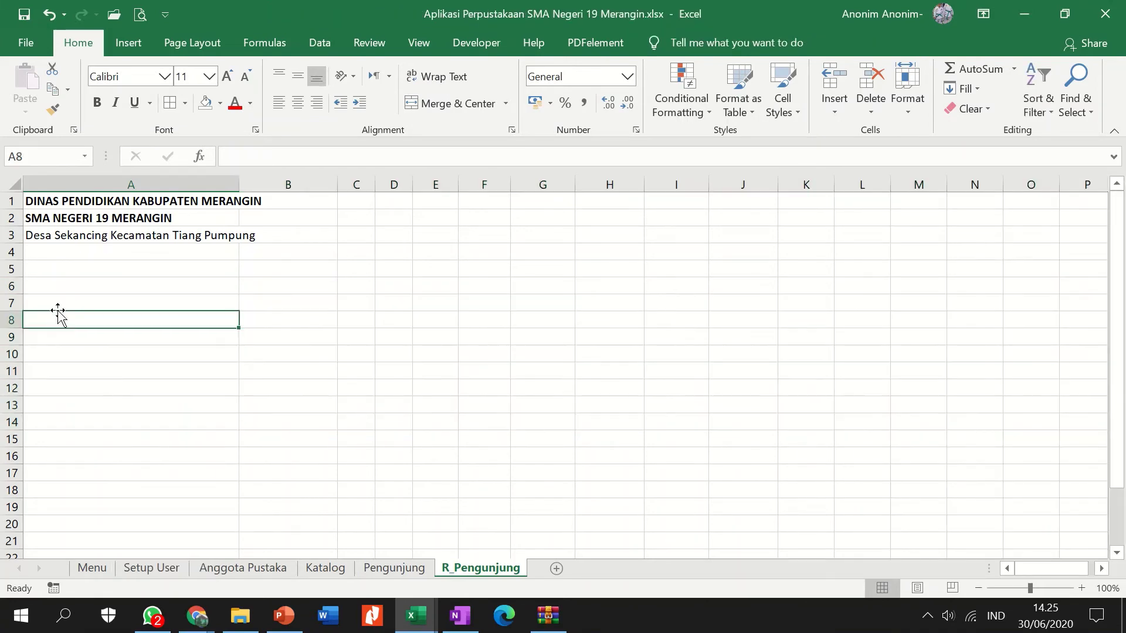
Create a PivotTable at cell A7 of R_Pengunjung from the range A7:F31 on the Pengunjung sheet
left_click(53, 301)
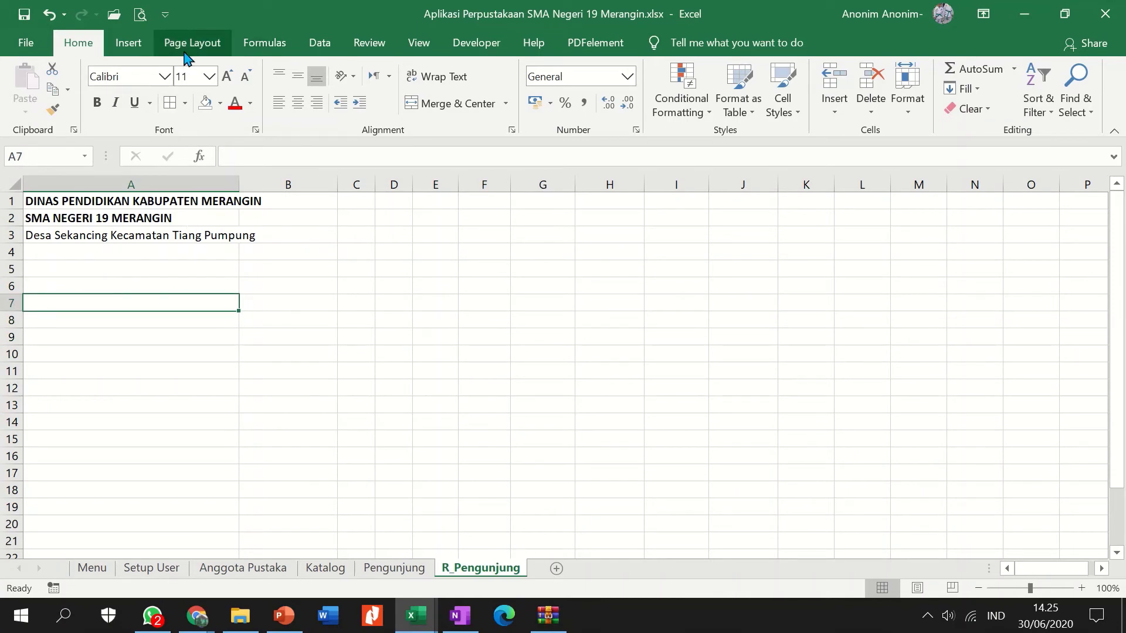
left_click(132, 43)
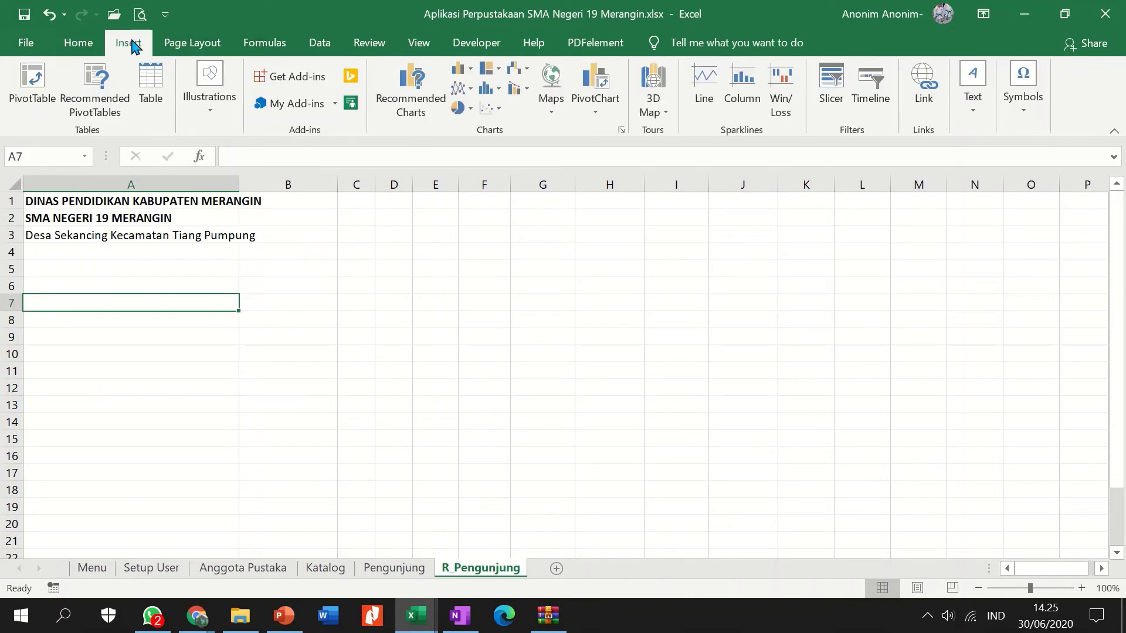
left_click(25, 87)
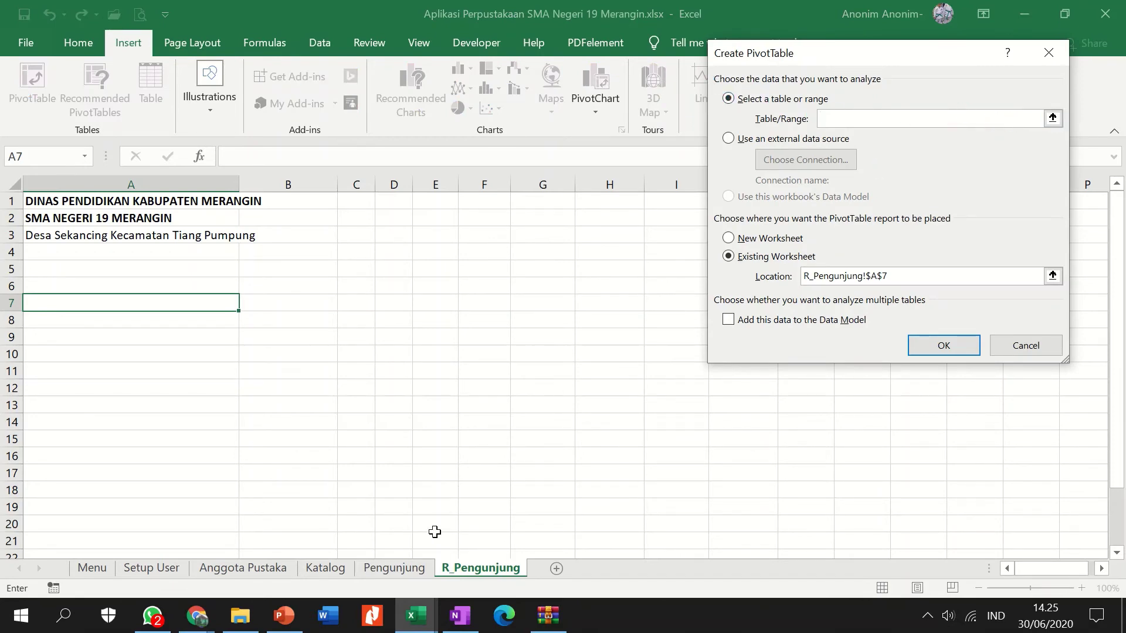
left_click(407, 568)
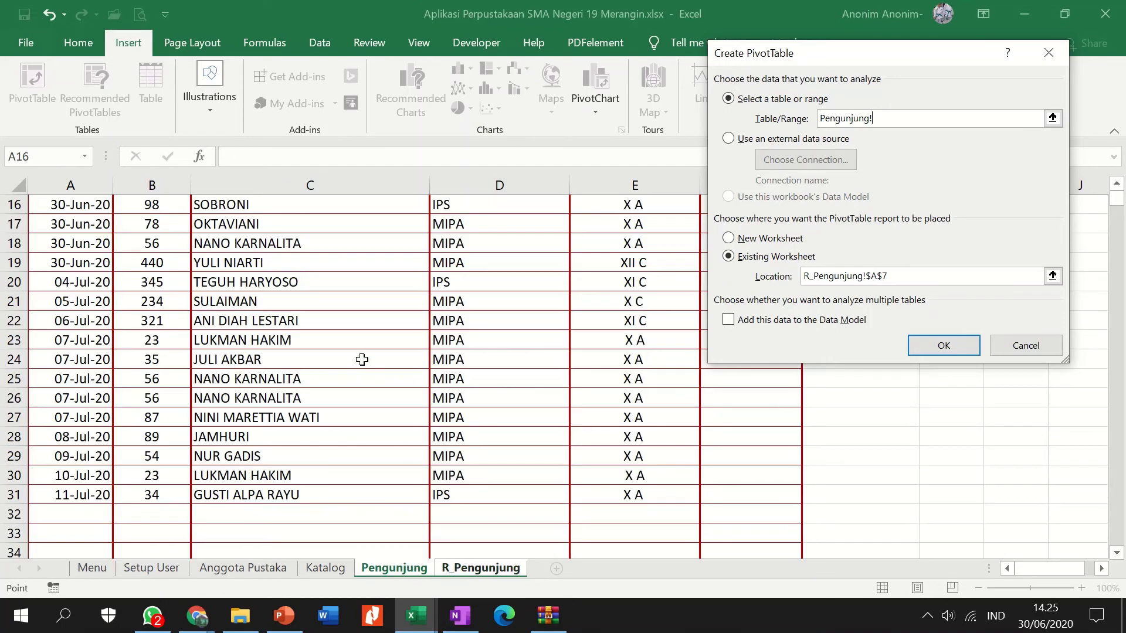
scroll(108, 434, "up", 5)
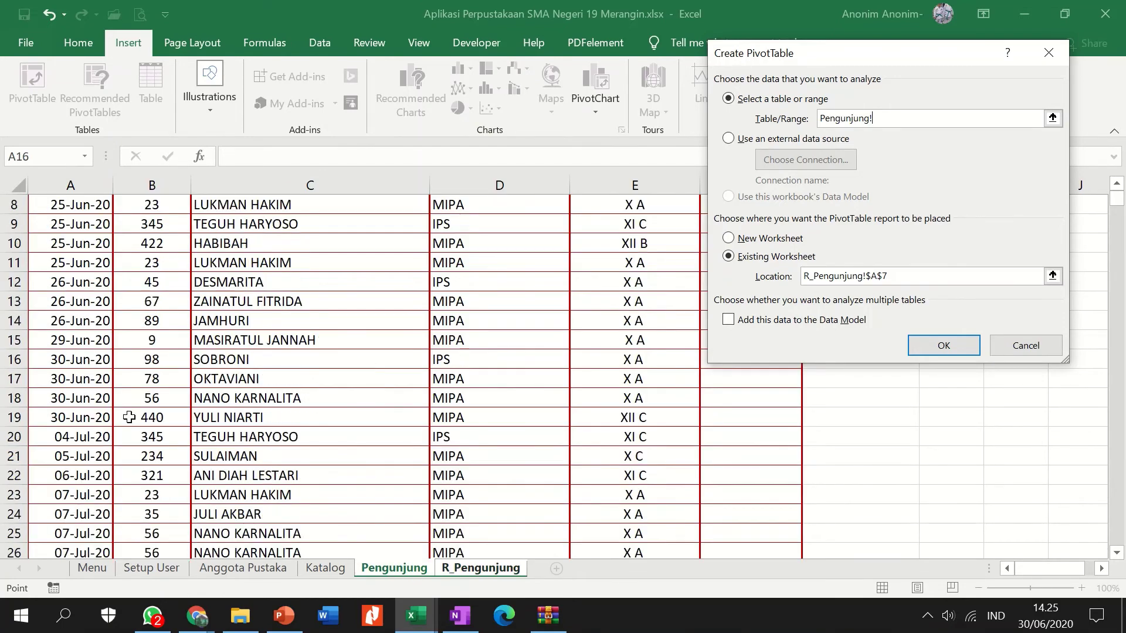
left_click(70, 369)
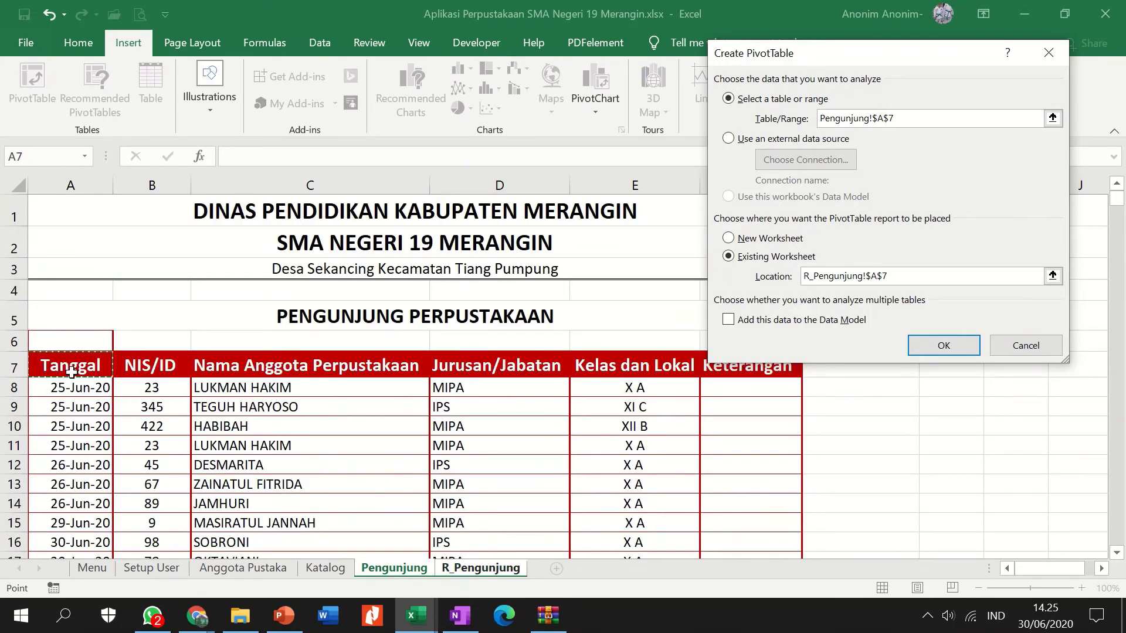
scroll(91, 392, "down", 3)
scroll(88, 387, "up", 3)
scroll(85, 401, "down", 5)
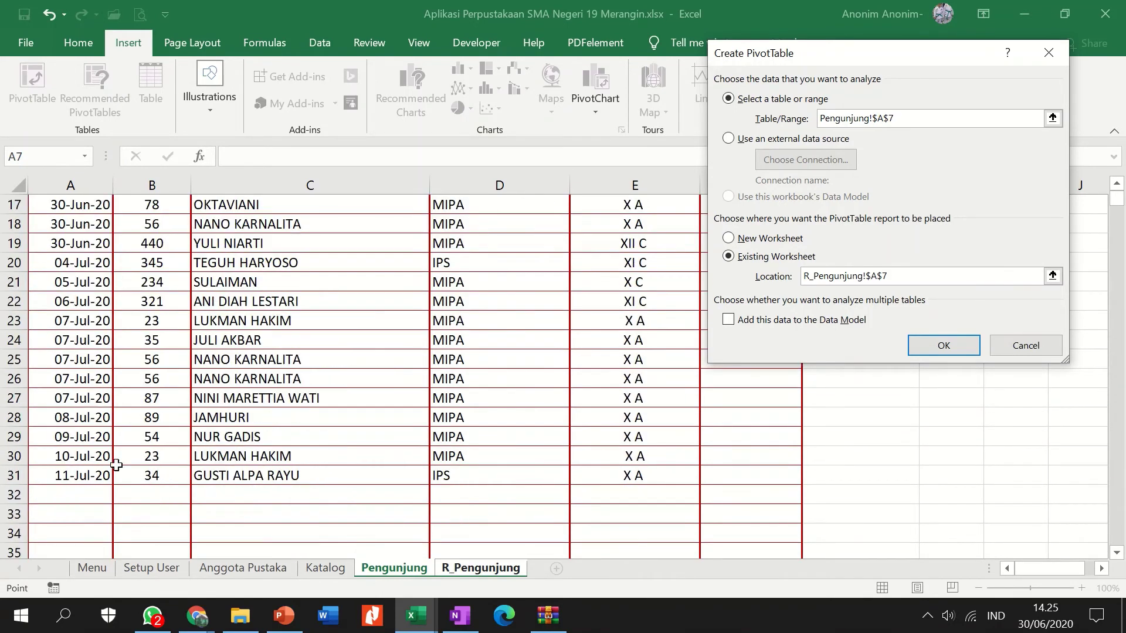
left_click(760, 472, "shift")
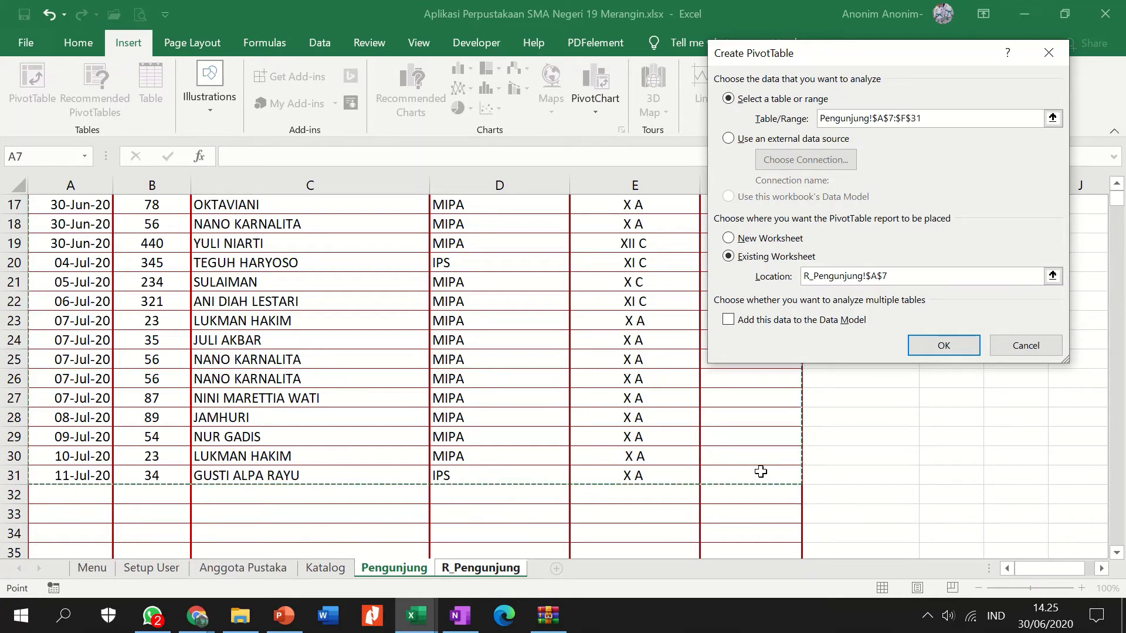
left_click(941, 347)
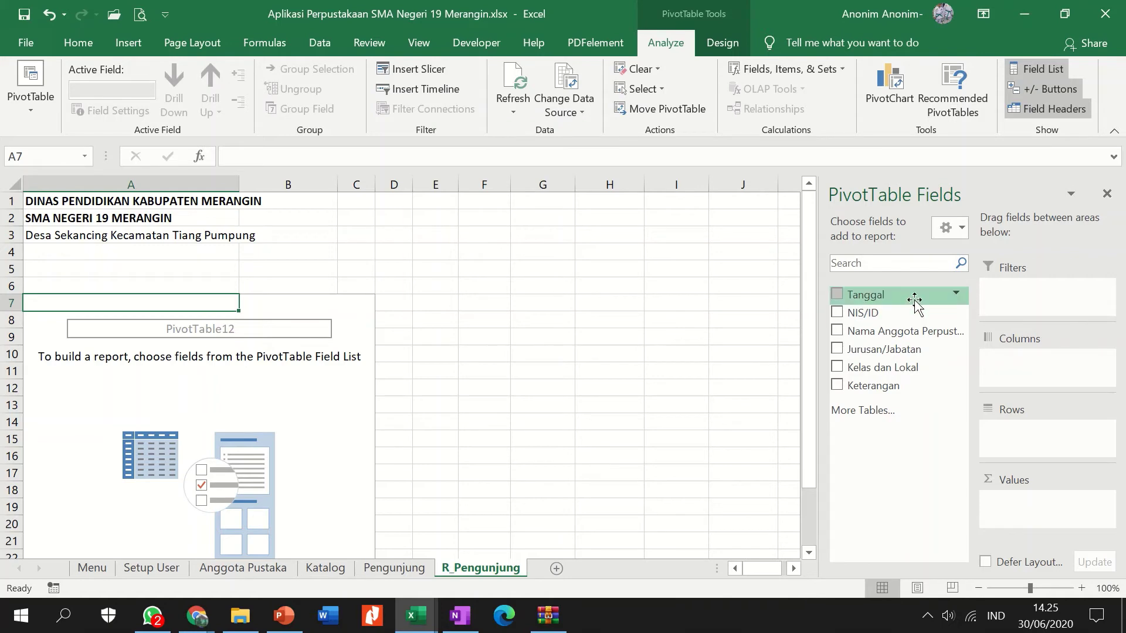
Assign Tanggal as the PivotTable's filter field, with Jurusan/Jabatan and Kelas dan Lokal as its column fields
left_click_drag(915, 301, 1013, 294)
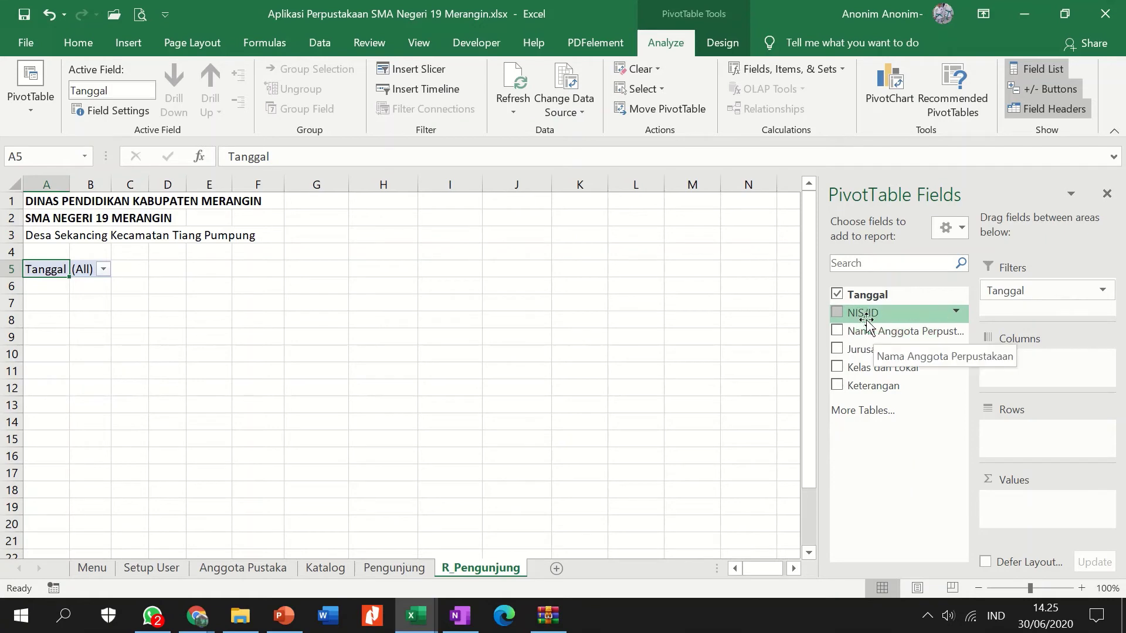
left_click_drag(873, 333, 1020, 361)
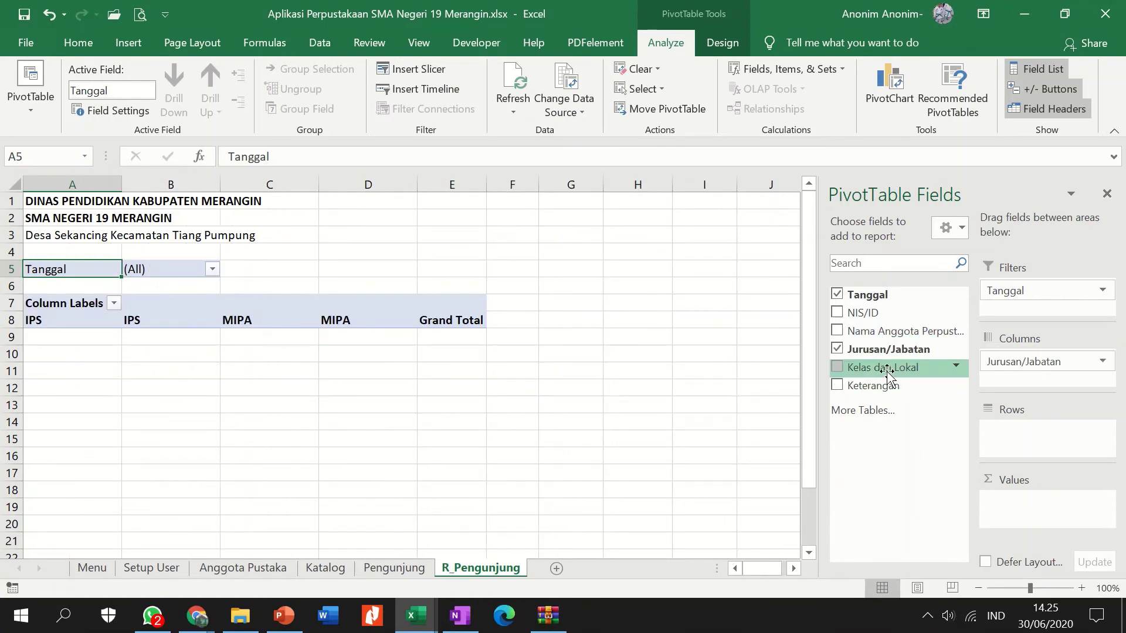
left_click_drag(887, 373, 1009, 384)
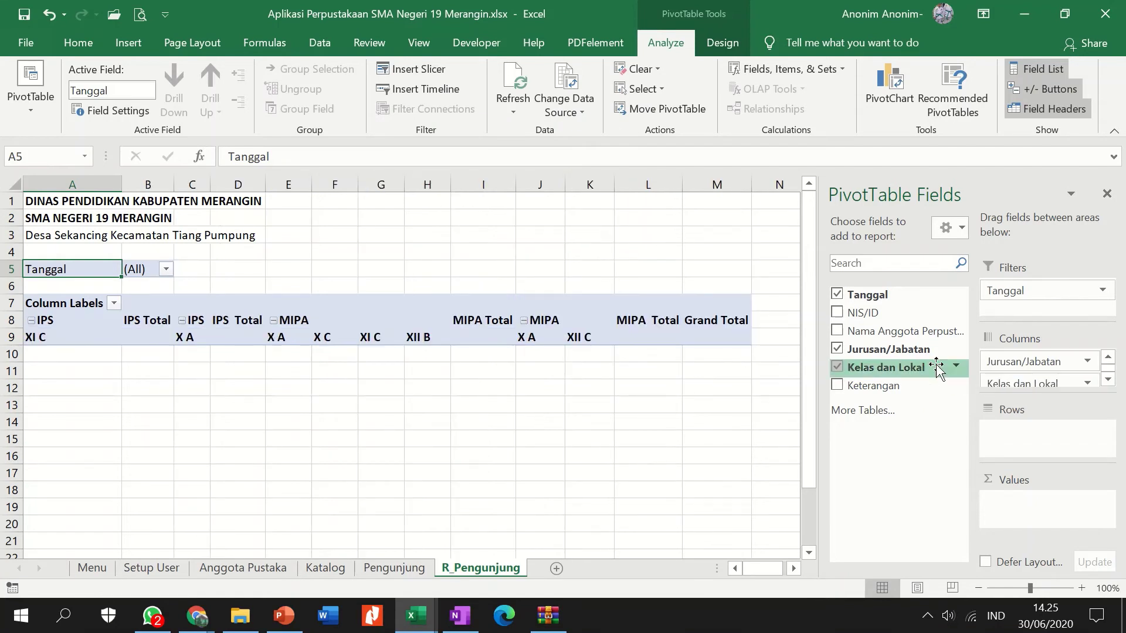
Add Nama Anggota Perpustakaan and NIS/ID as PivotTable row fields, and use the count of Nama Anggota Perpustakaan as the values
left_click_drag(871, 340, 1009, 437)
left_click_drag(862, 313, 1019, 443)
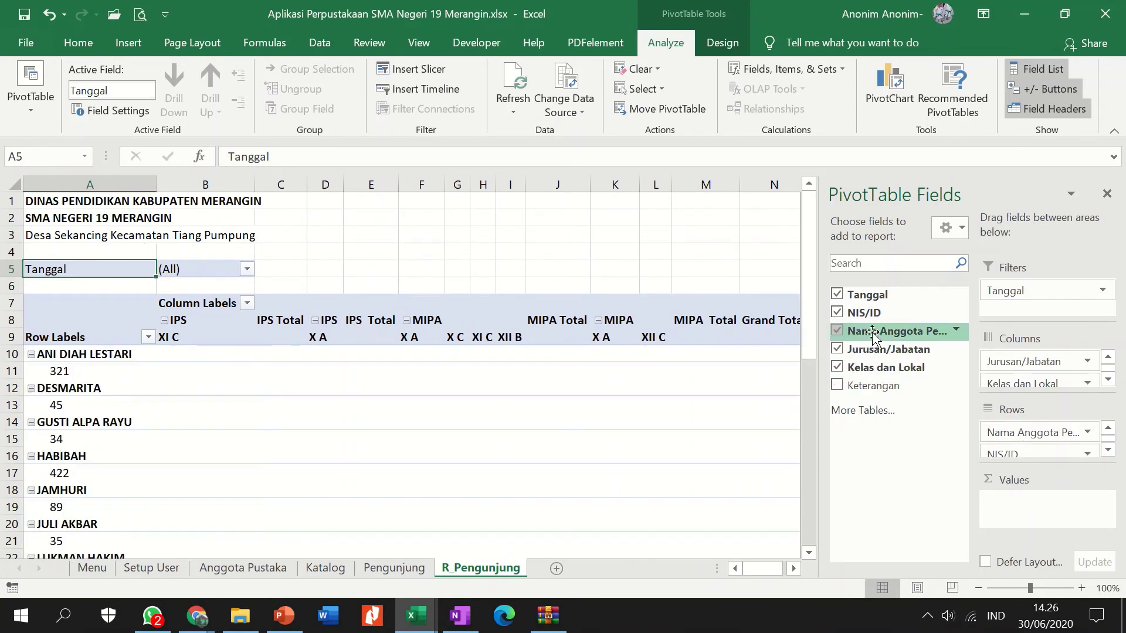
left_click_drag(873, 334, 1058, 515)
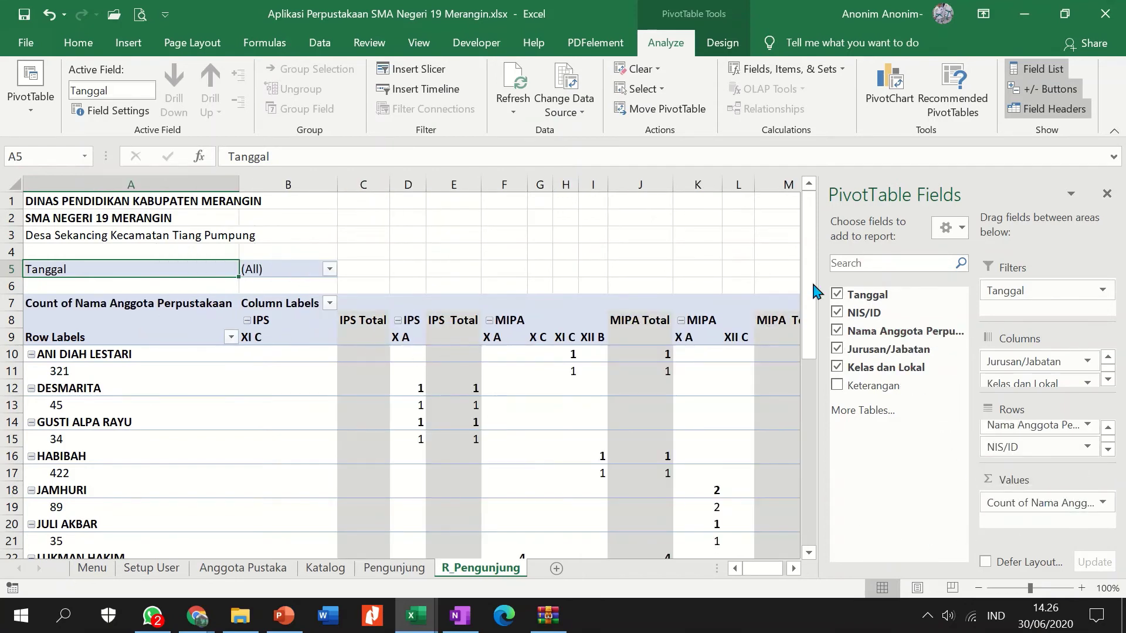
Merge and center each of the three school header rows 1 to 3 separately across columns A to N
scroll(668, 290, "down", 1)
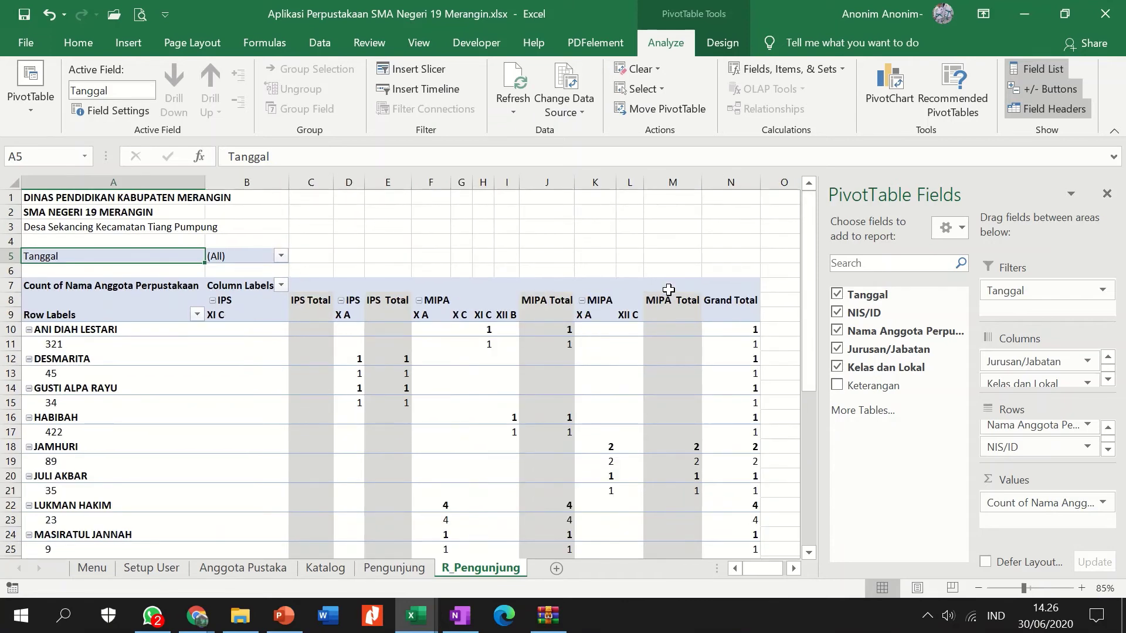
scroll(669, 290, "down", 1)
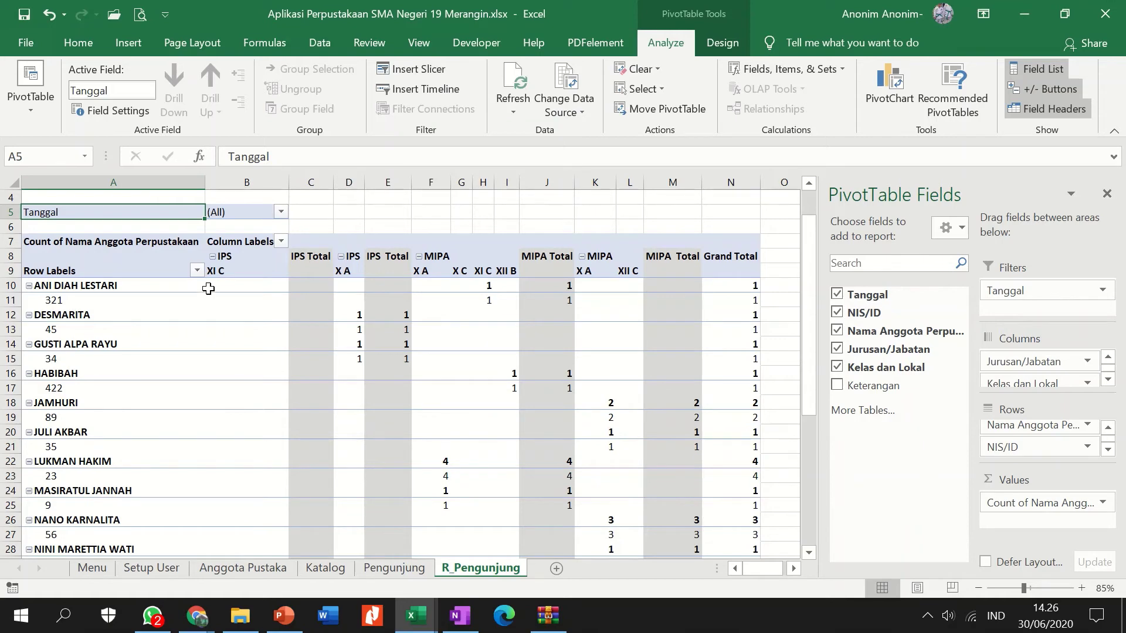
scroll(150, 307, "up", 1)
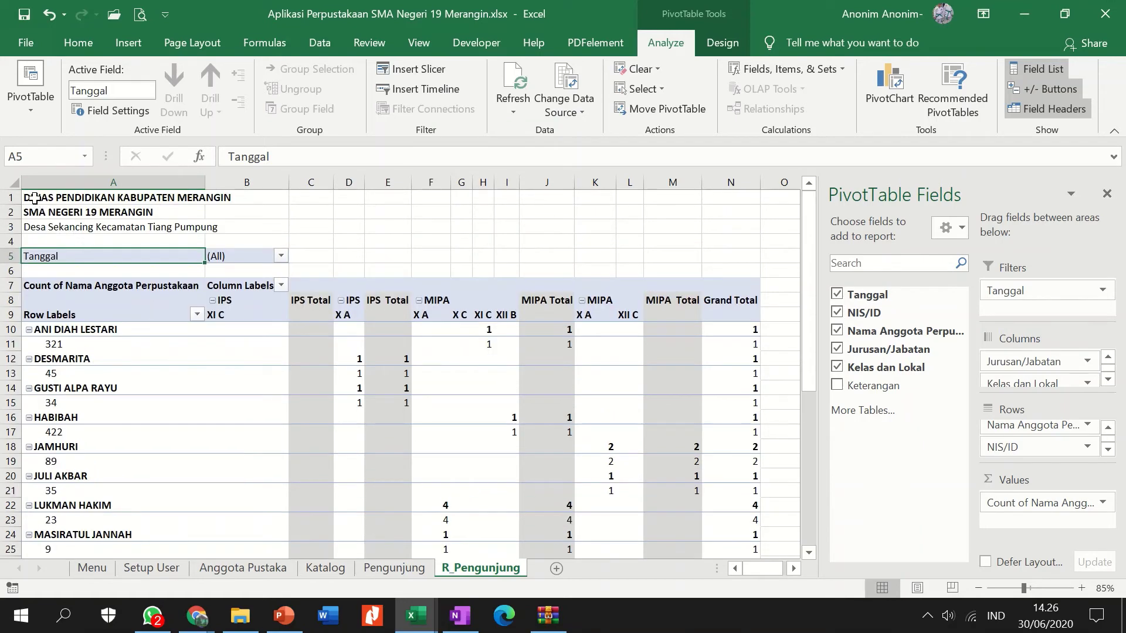
left_click_drag(34, 197, 722, 201)
left_click(419, 103)
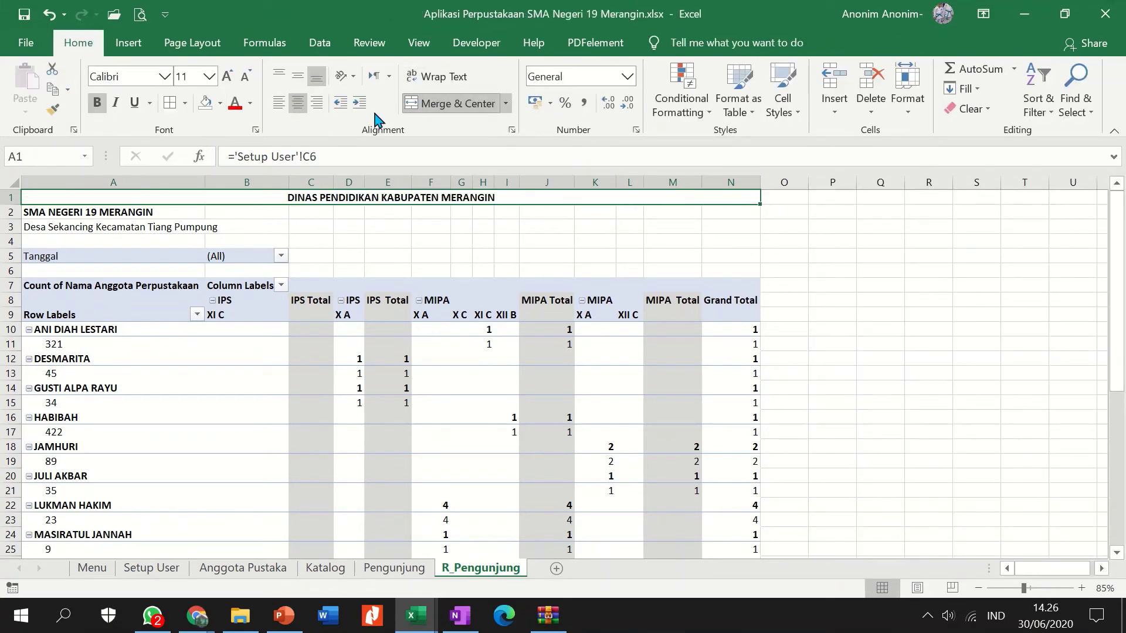
left_click_drag(47, 212, 727, 212)
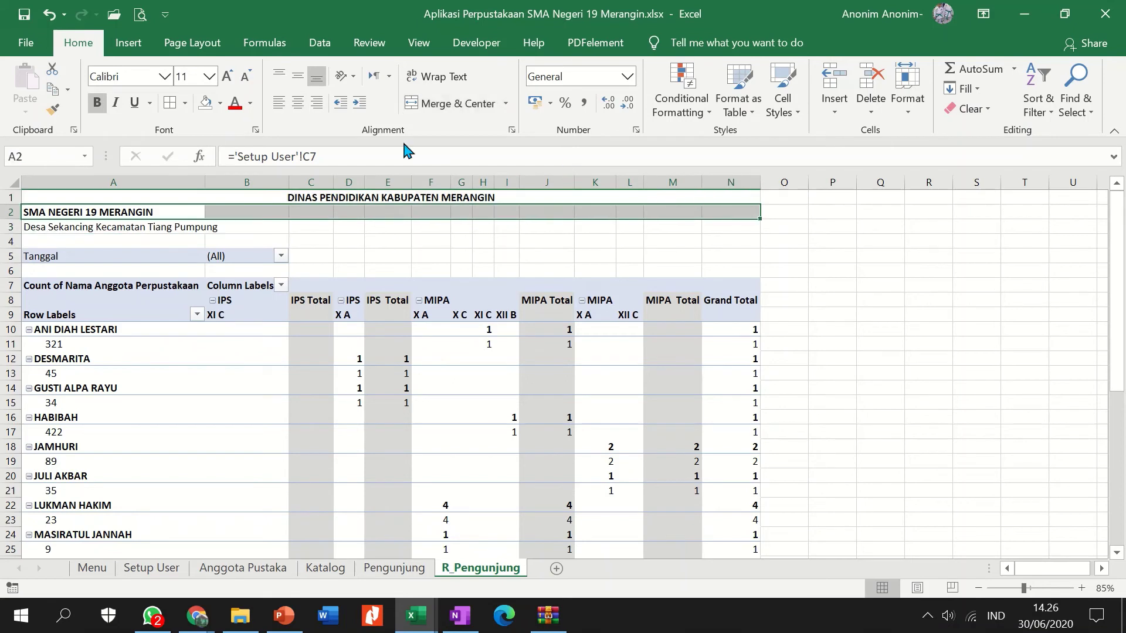
left_click(421, 104)
left_click_drag(53, 226, 723, 231)
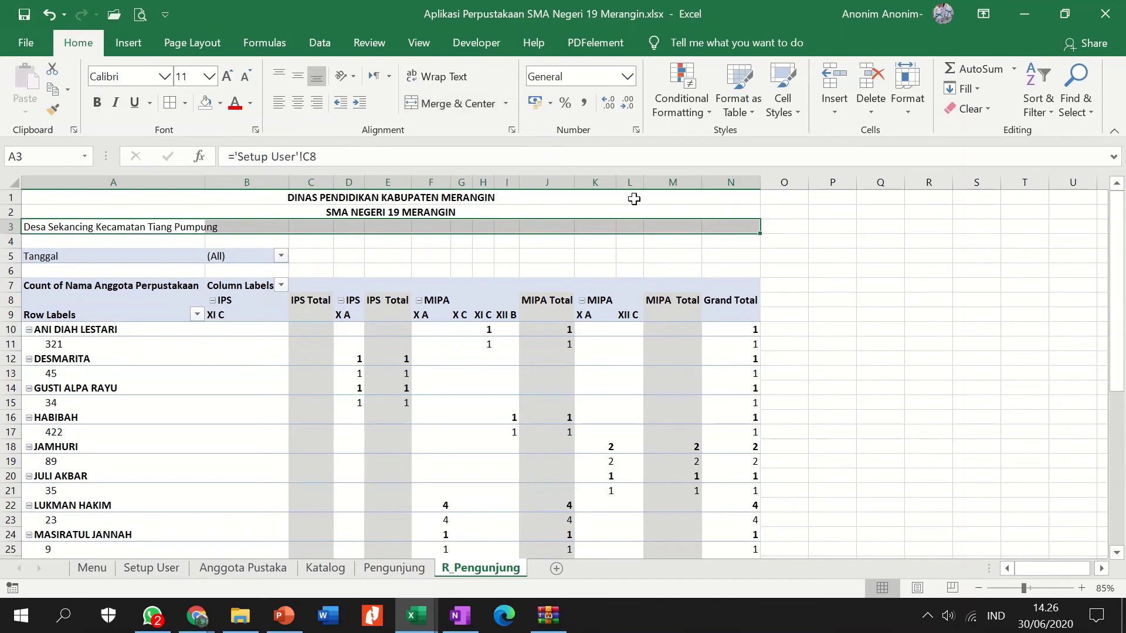
left_click(458, 103)
Enlarge the font of the two bold header lines in rows 1 and 2 by several sizes
left_click(411, 203)
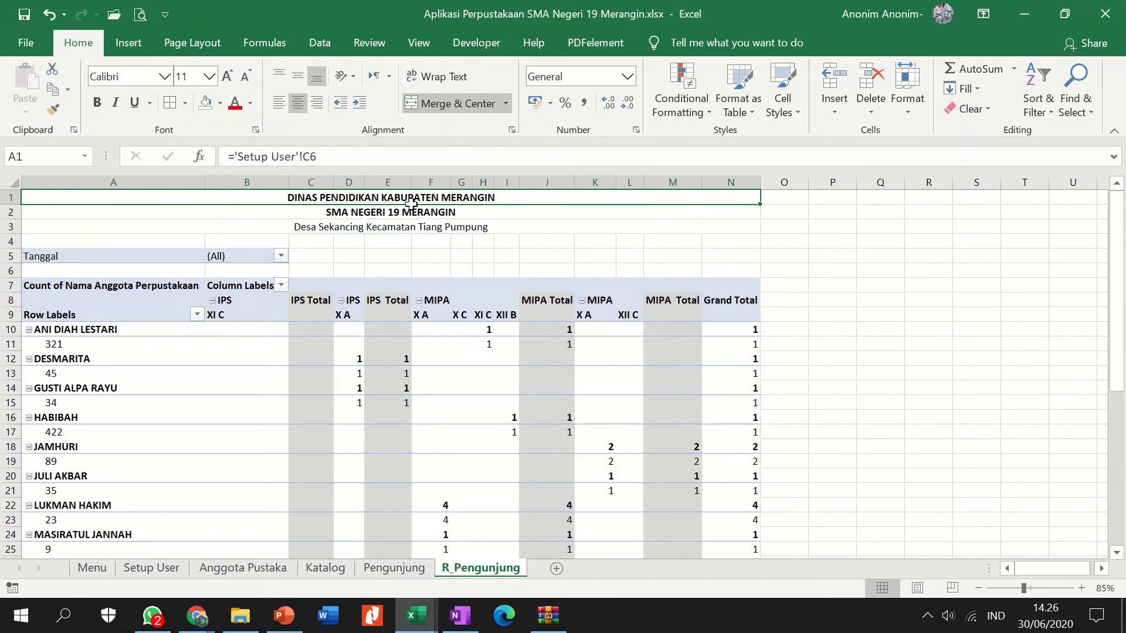
left_click_drag(411, 203, 411, 212)
left_click(227, 76)
left_click(226, 77)
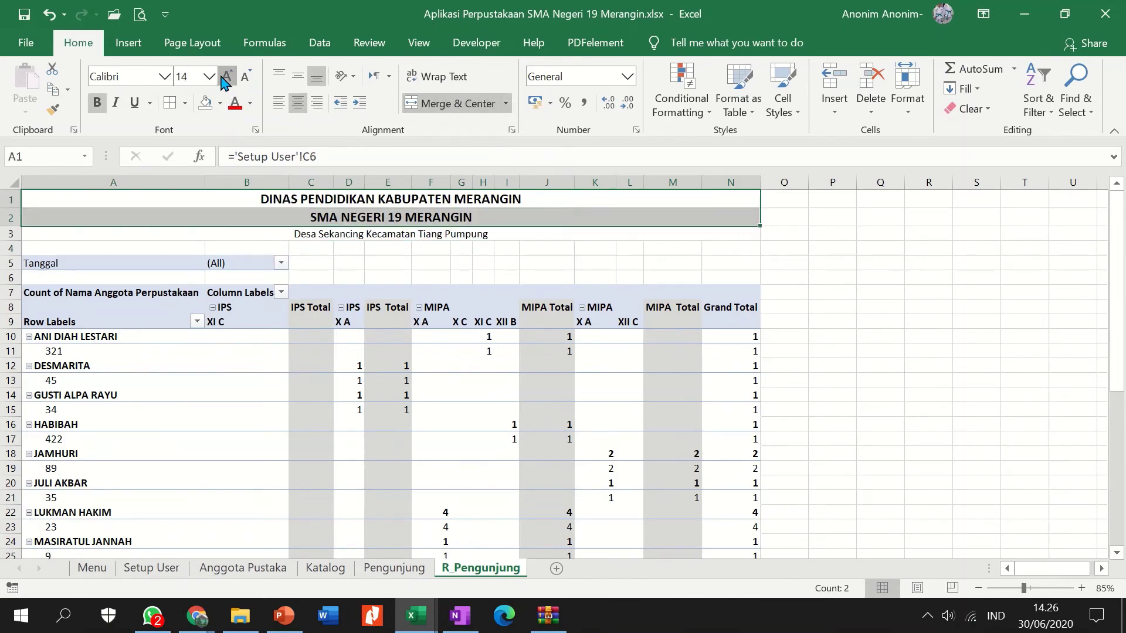
left_click(226, 76)
left_click(226, 76)
left_click(226, 76)
left_click(780, 274)
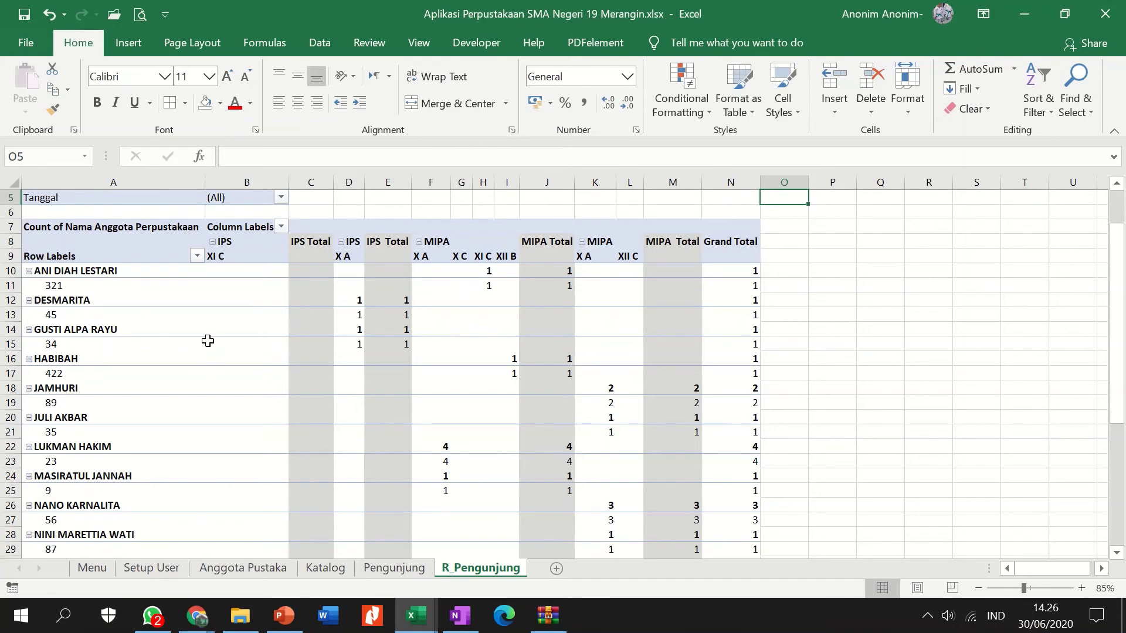
scroll(208, 340, "down", 7)
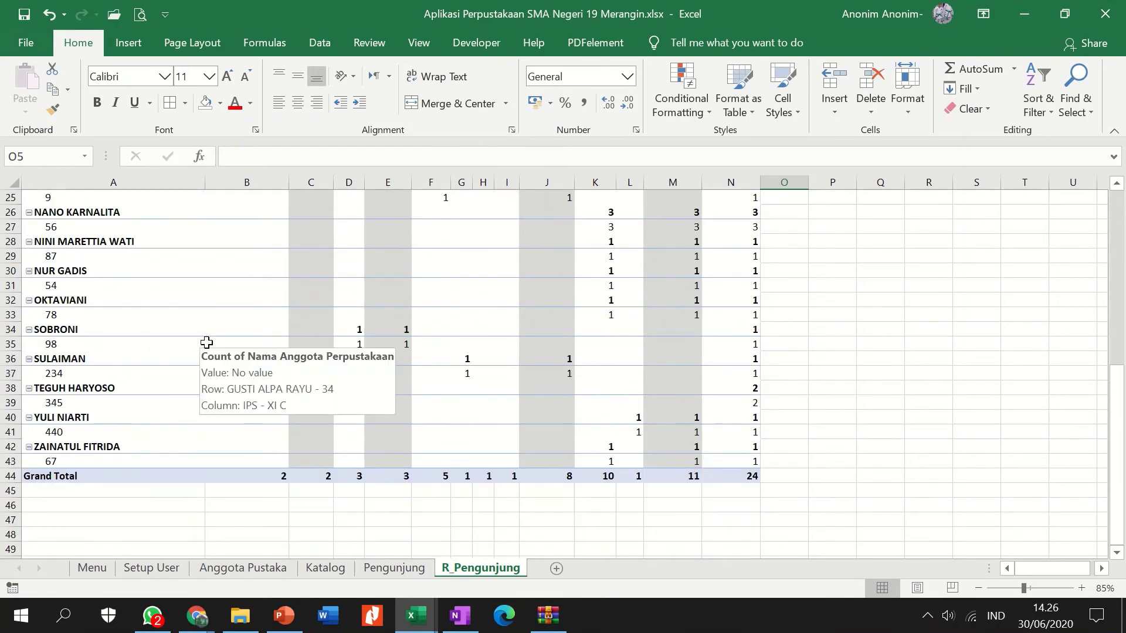
scroll(206, 342, "up", 8)
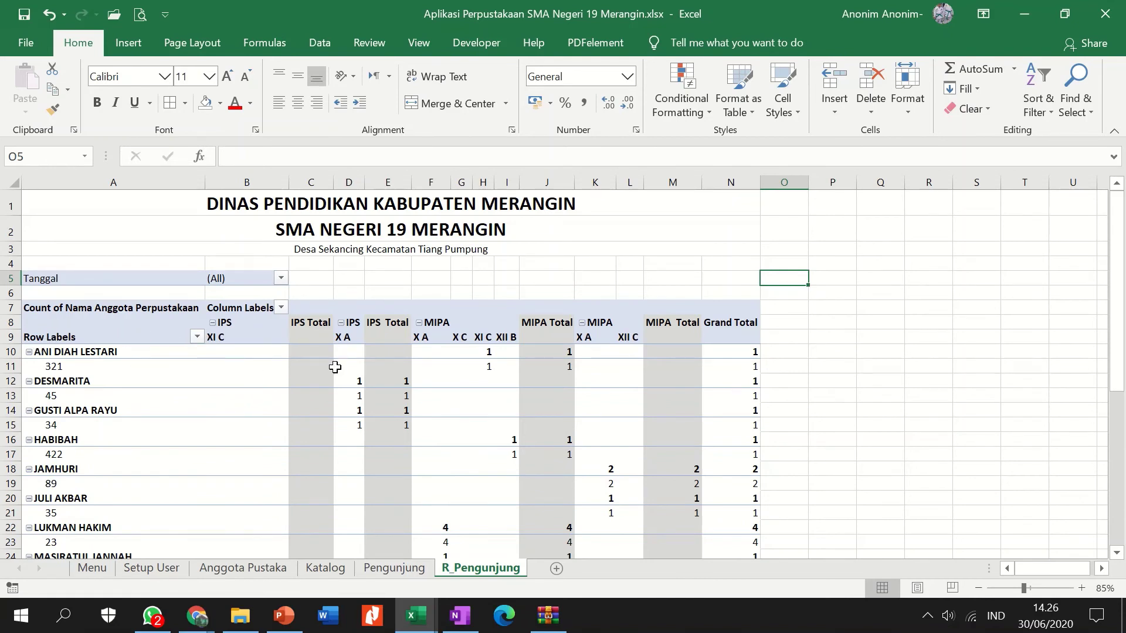
Insert a 2-D pie PivotChart from the PivotTable range A9:N44
left_click_drag(50, 337, 706, 532)
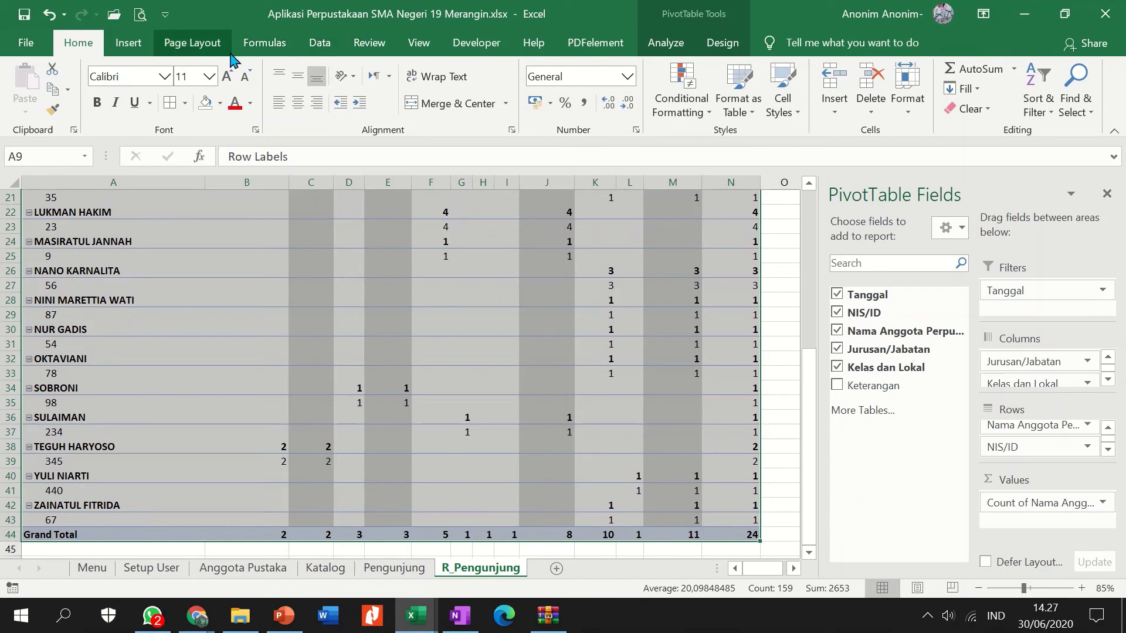
left_click(127, 43)
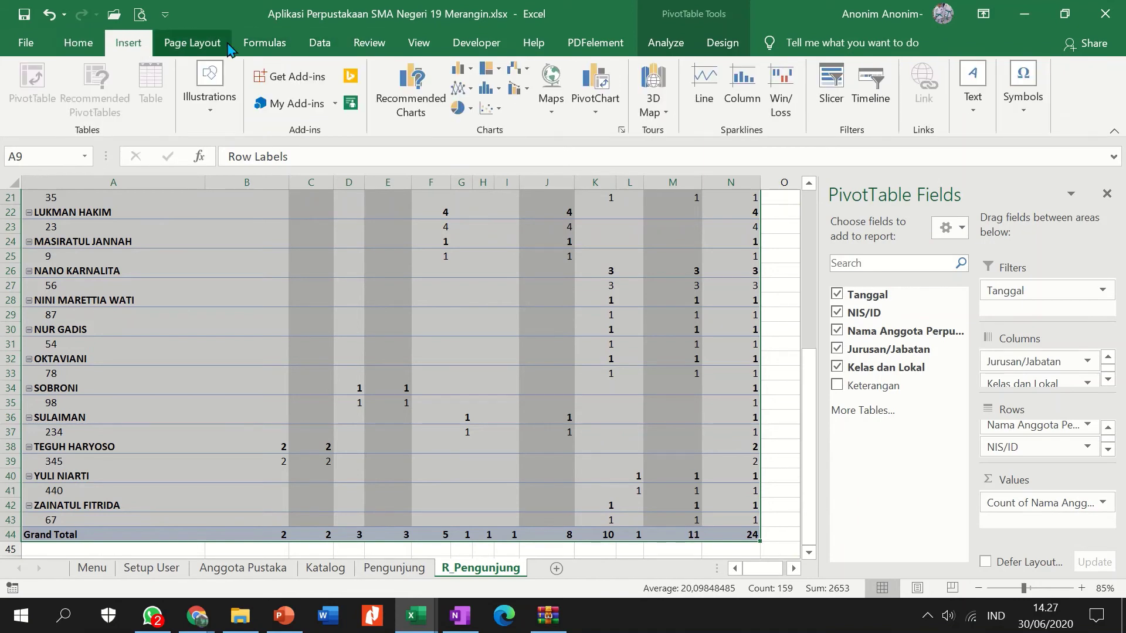
left_click(469, 109)
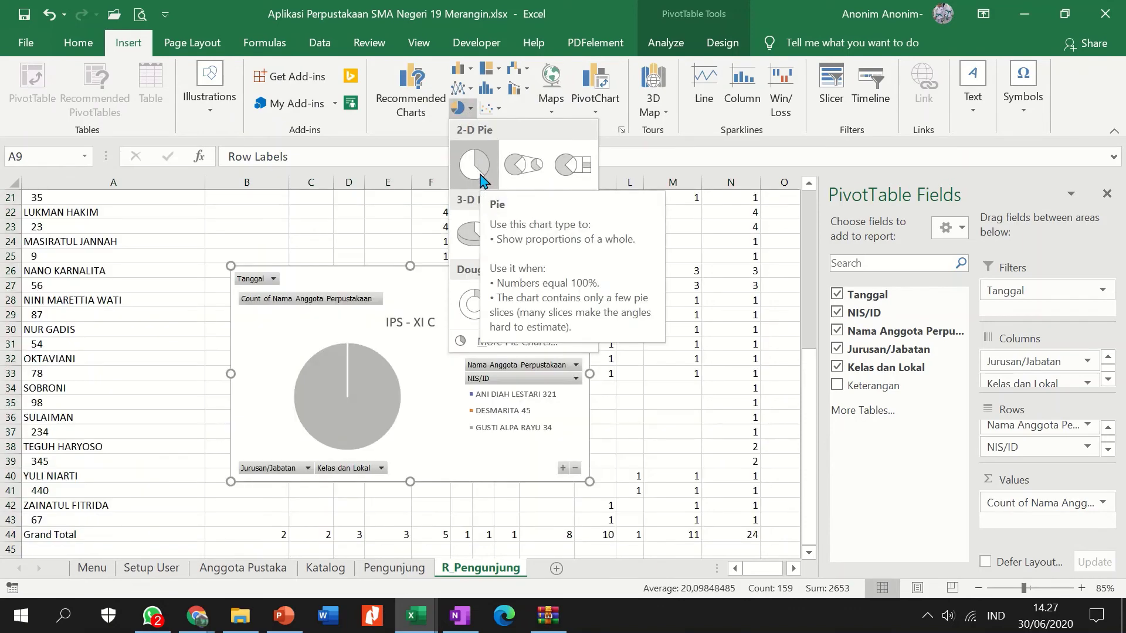
left_click(476, 166)
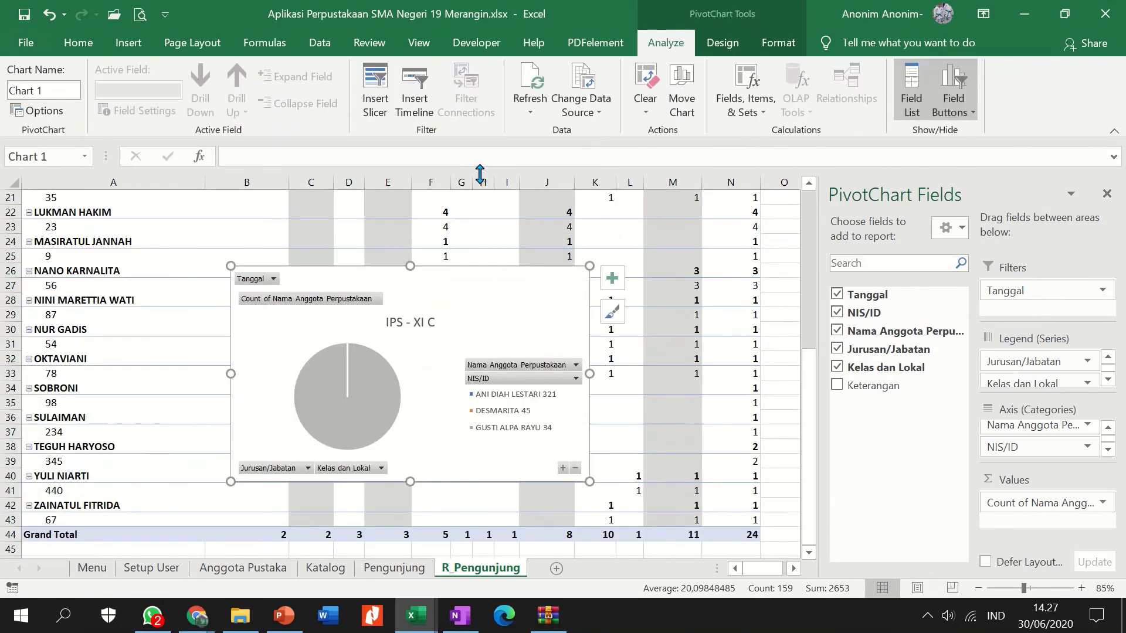
left_click(576, 379)
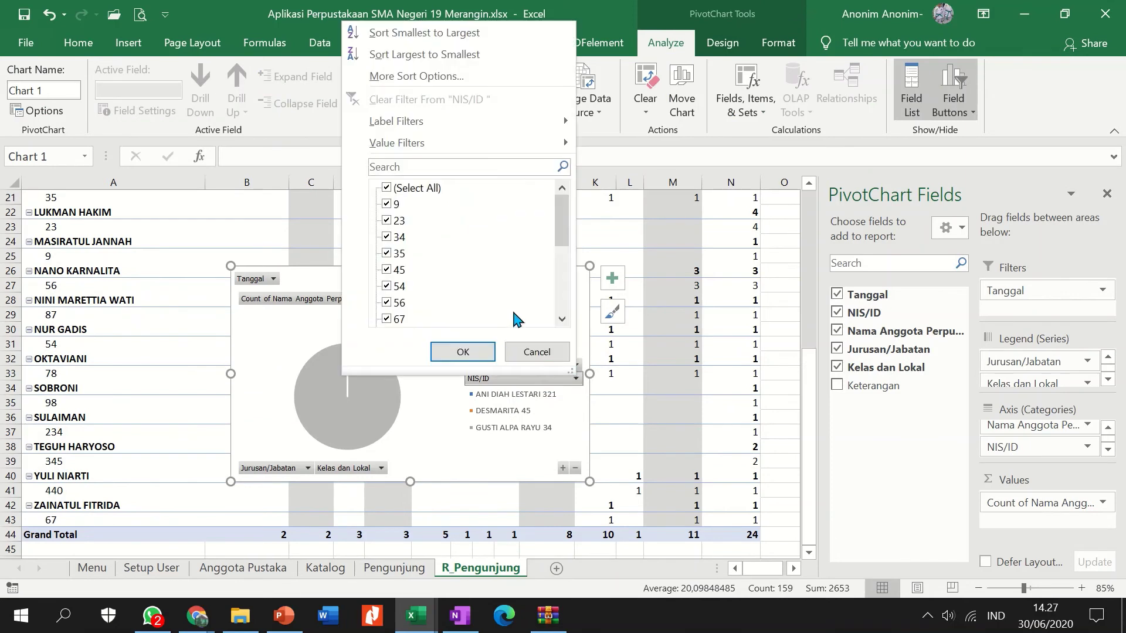
left_click(388, 221)
left_click(388, 270)
left_click(530, 352)
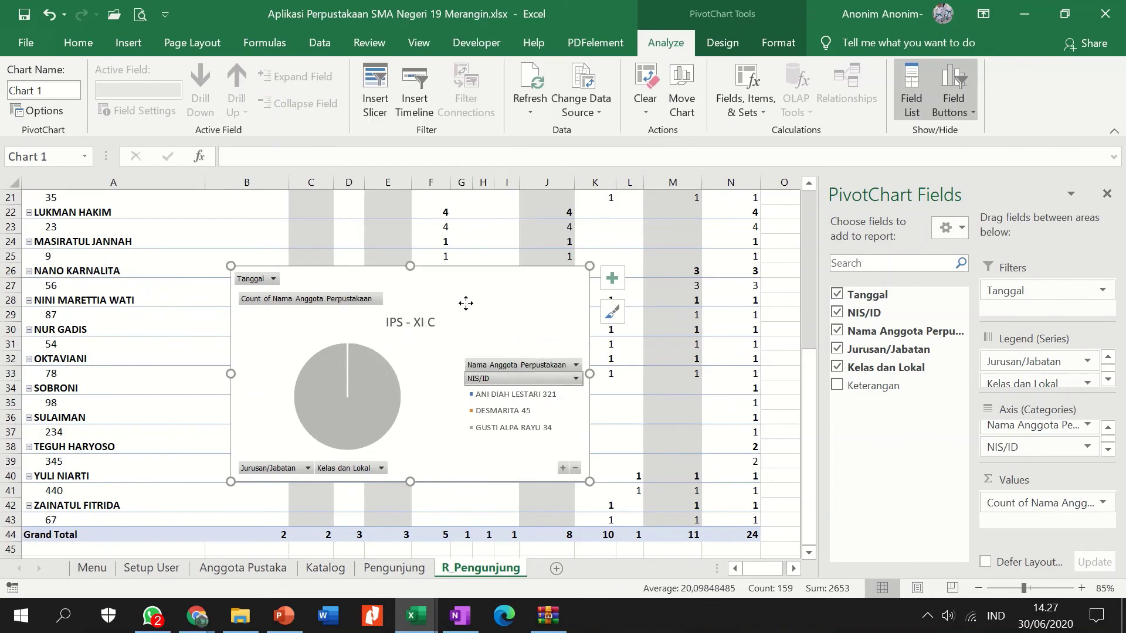
Move the pie chart below the PivotTable so that it covers about rows 48 to 62
left_click_drag(465, 303, 482, 327)
scroll(506, 306, "down", 3)
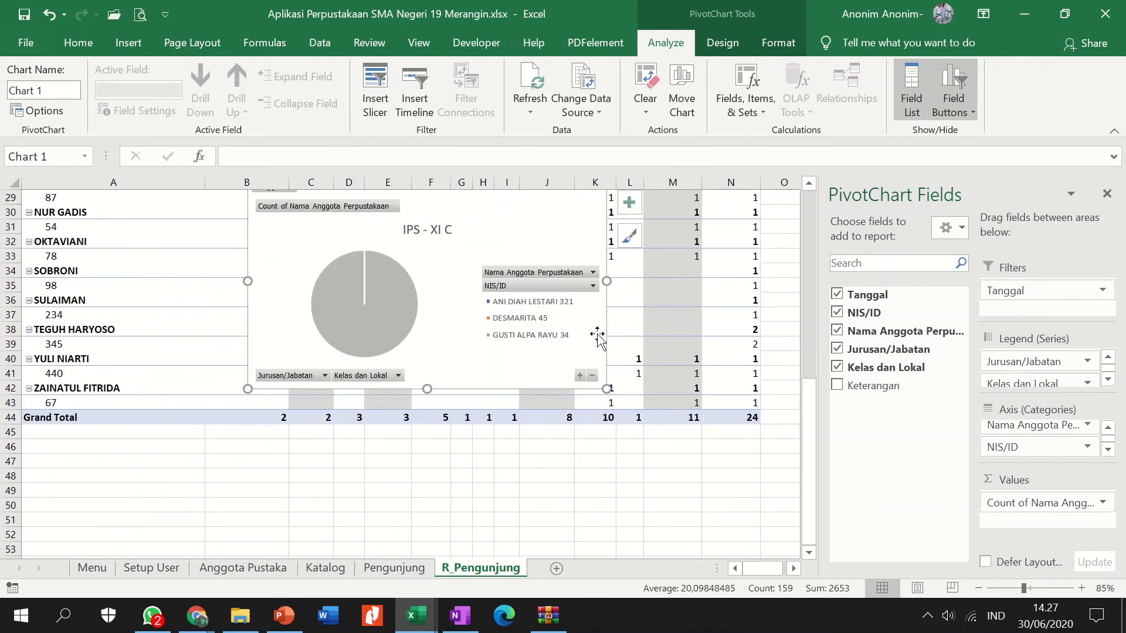
left_click_drag(465, 277, 441, 487)
scroll(463, 320, "down", 3)
left_click_drag(463, 320, 445, 387)
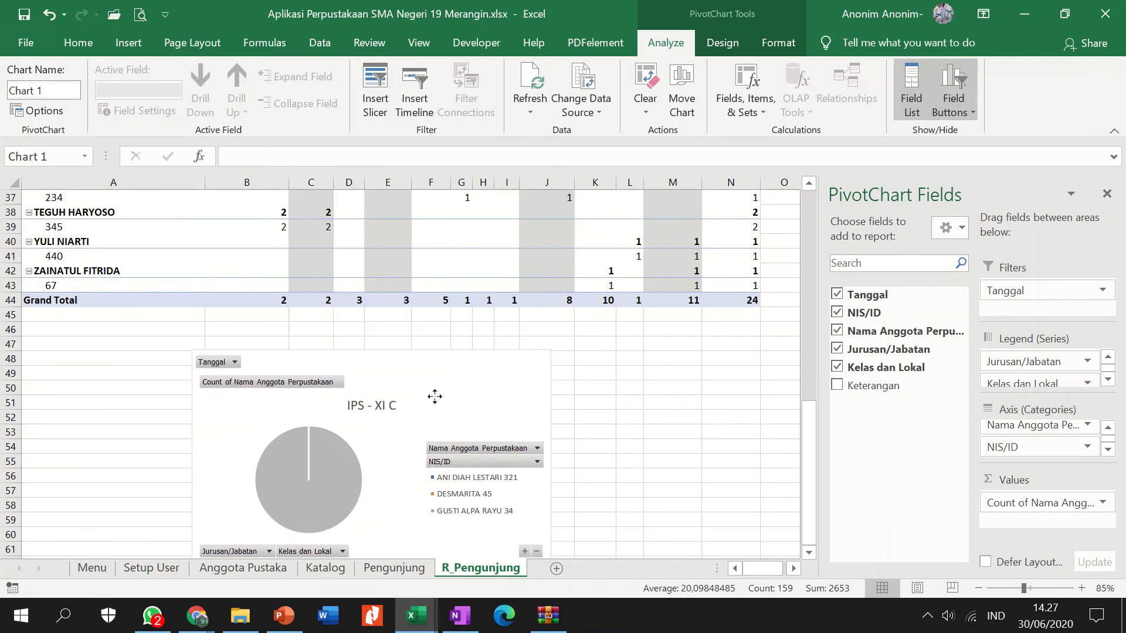
scroll(515, 295, "up", 12)
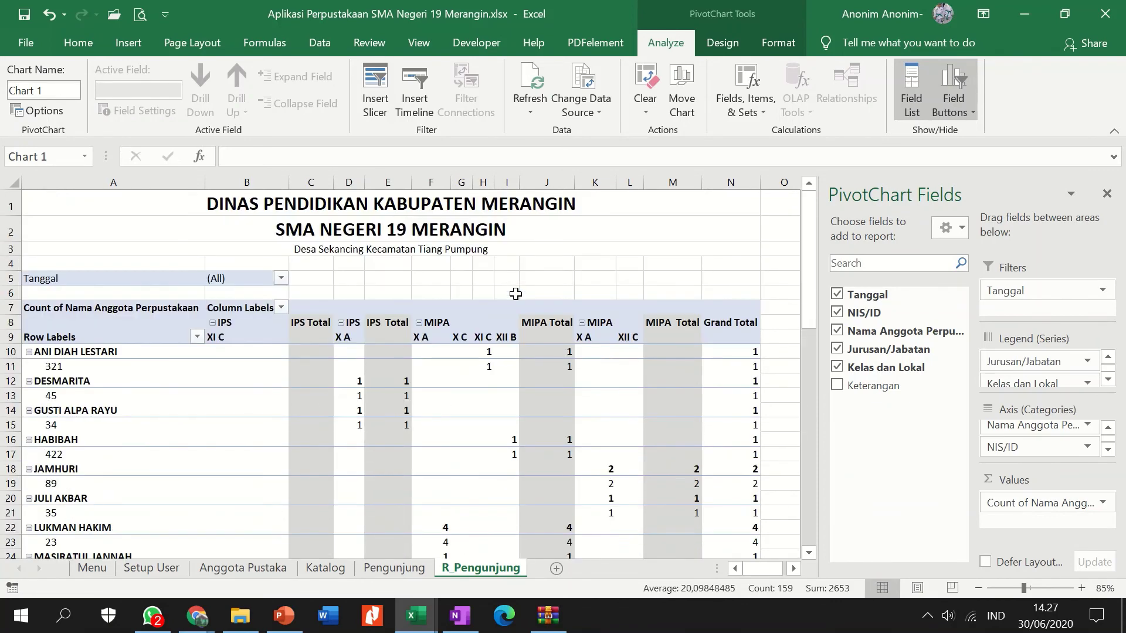
scroll(515, 295, "down", 15)
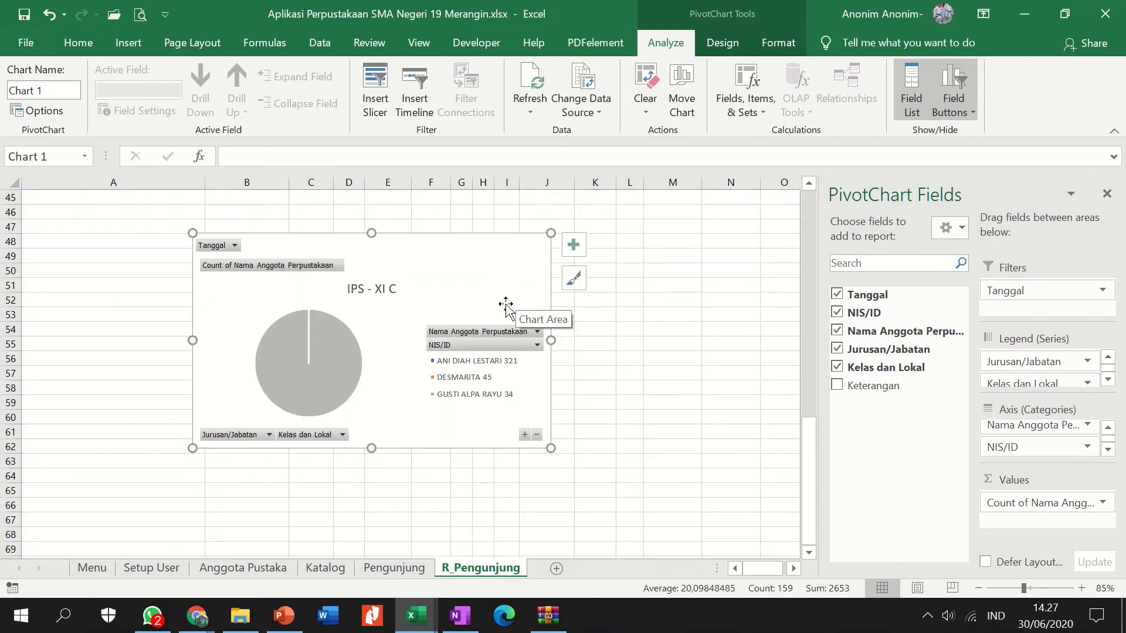
Filter the PivotTable's Tanggal field by multiple items, keeping only 09-Jul-20, 10-Jul-20 and 11-Jul-20
scroll(572, 307, "up", 15)
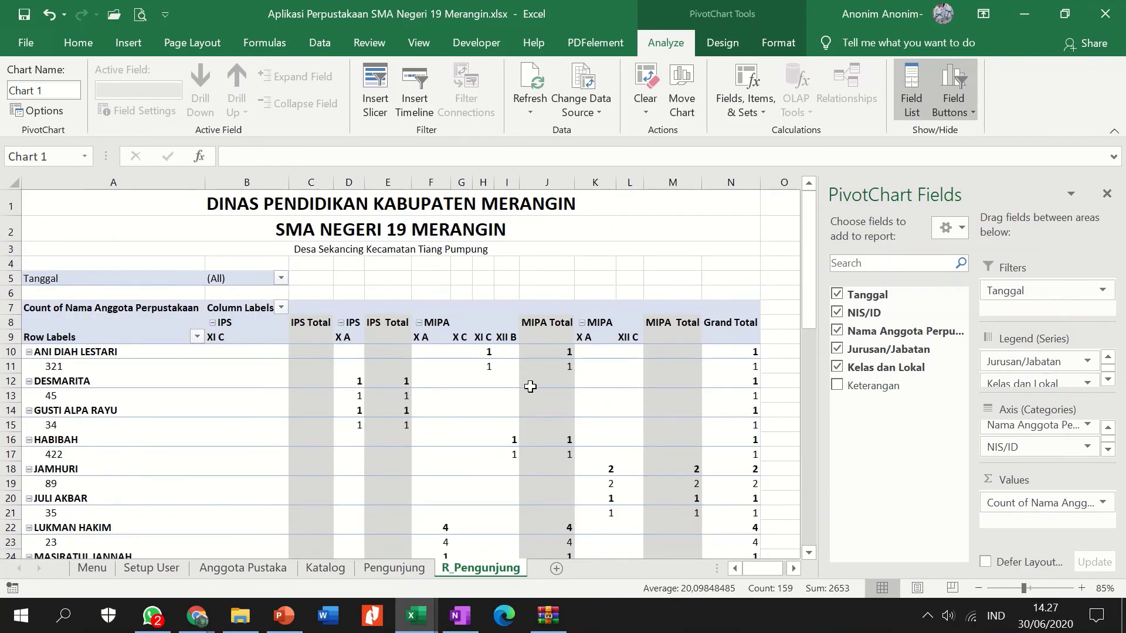
left_click(281, 279)
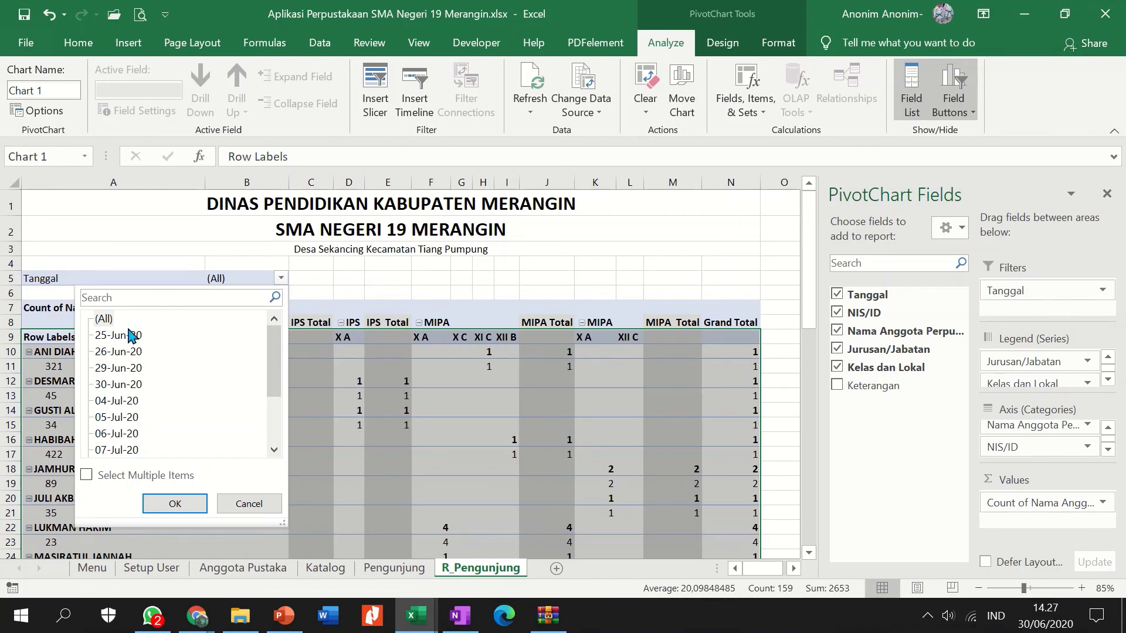
left_click(87, 475)
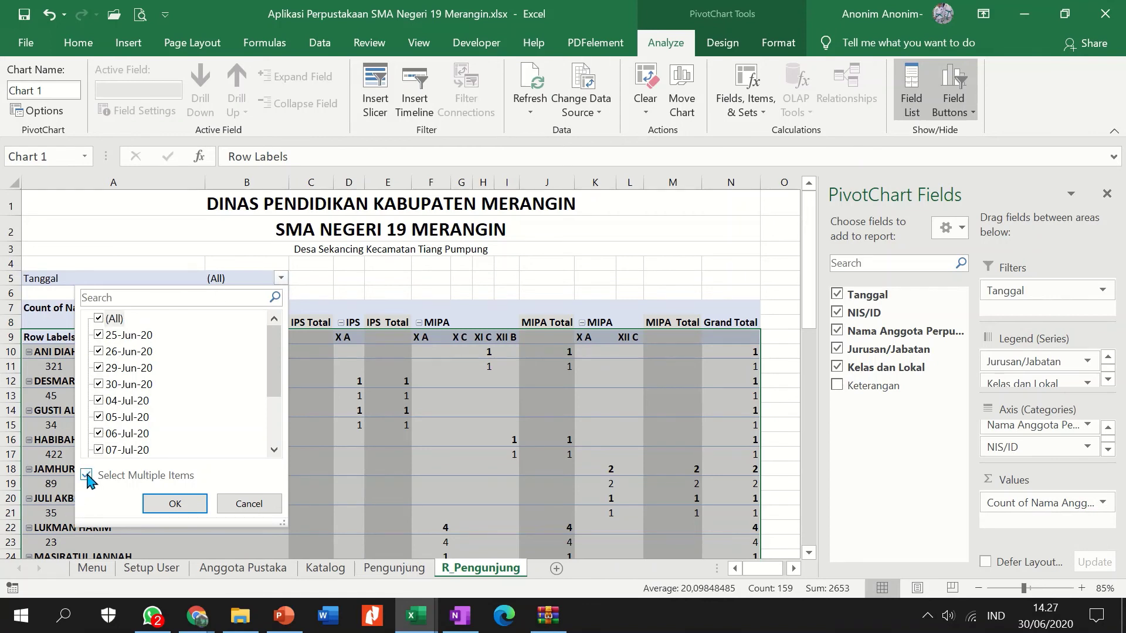
left_click(99, 319)
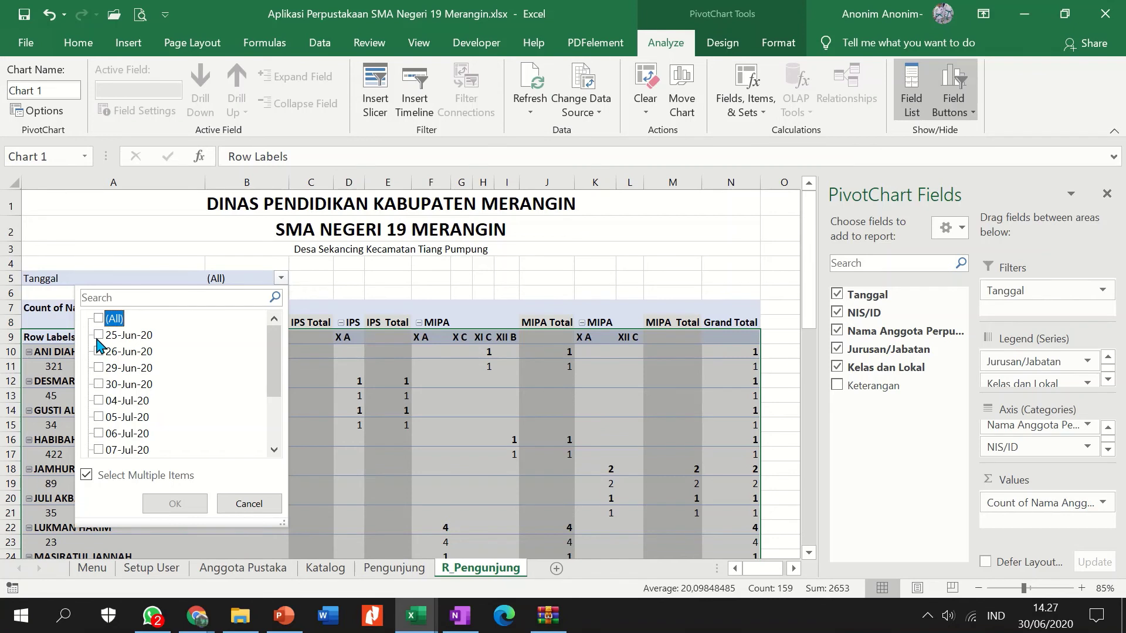
scroll(106, 437, "down", 2)
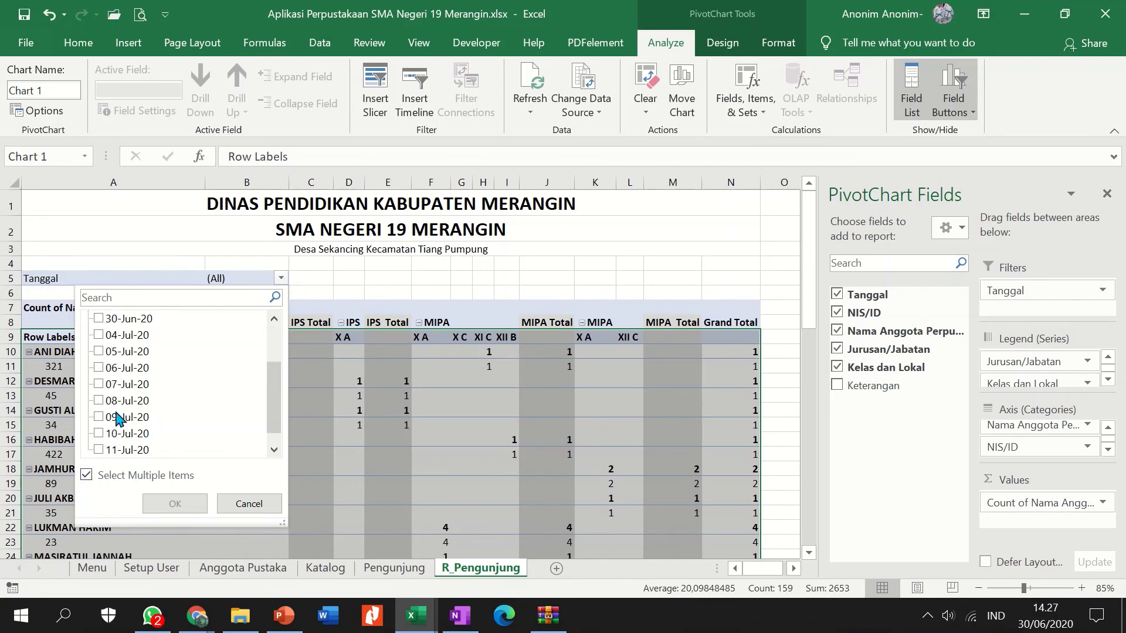
left_click(98, 417)
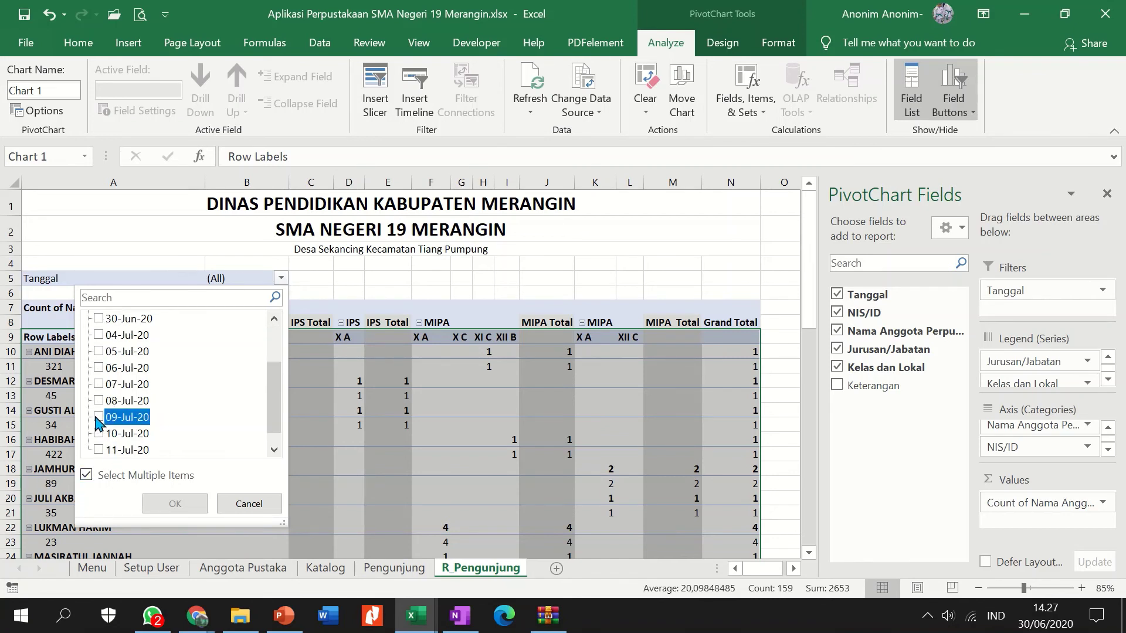
left_click(98, 433)
left_click(99, 450)
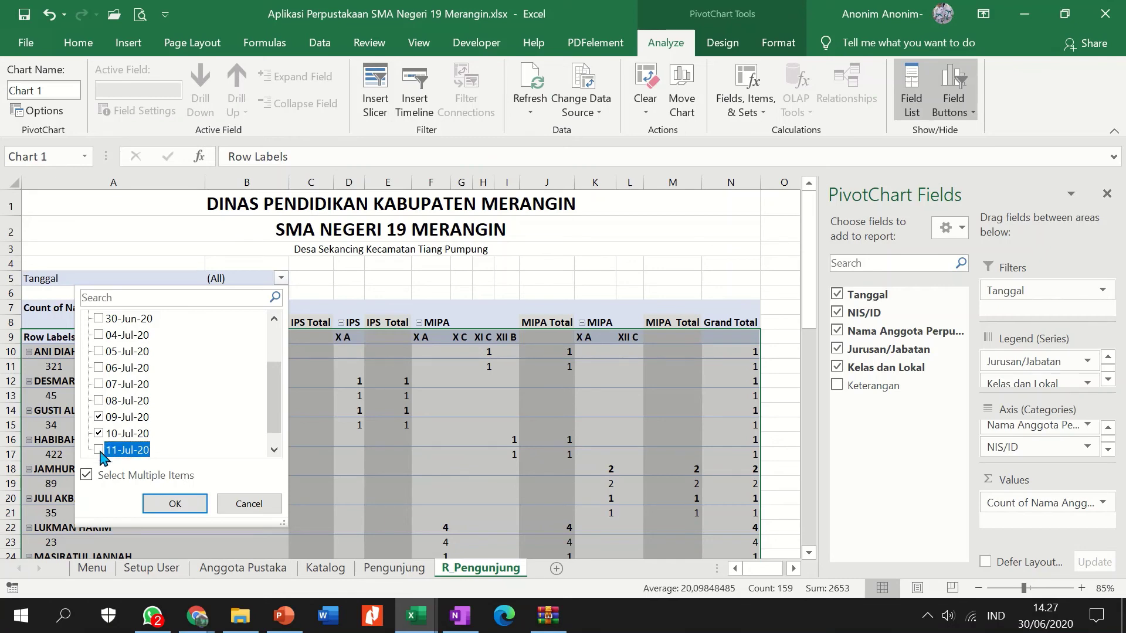
left_click(175, 505)
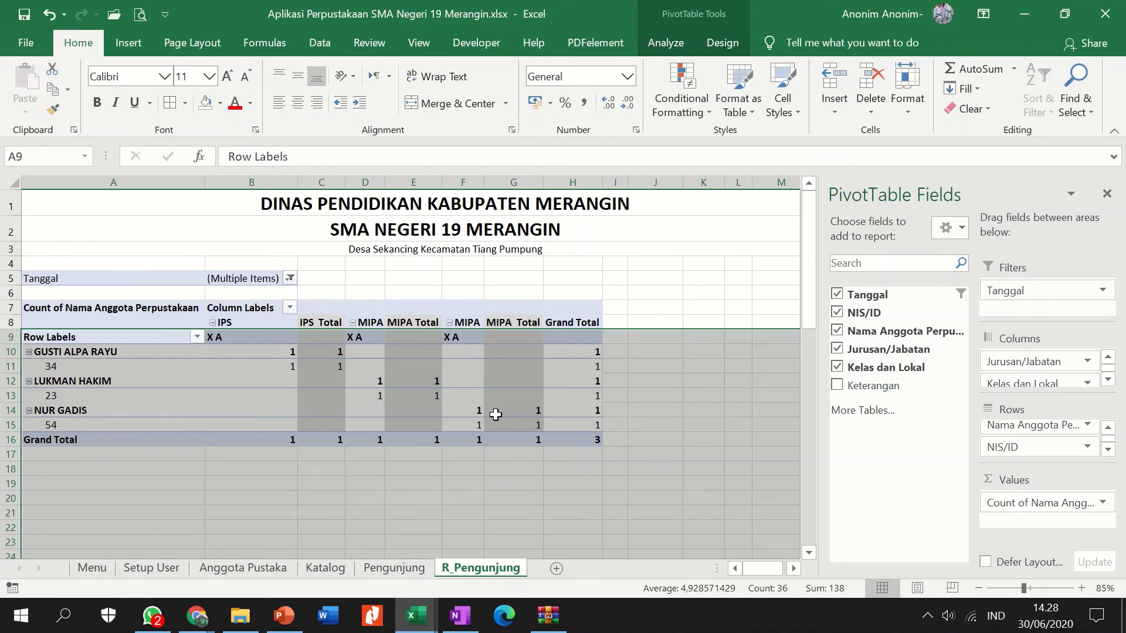
Add 25-Jun-20, 26-Jun-20 and 29-Jun-20 to the Tanggal filter and review the filtered PivotTable down to its grand total
left_click(290, 279)
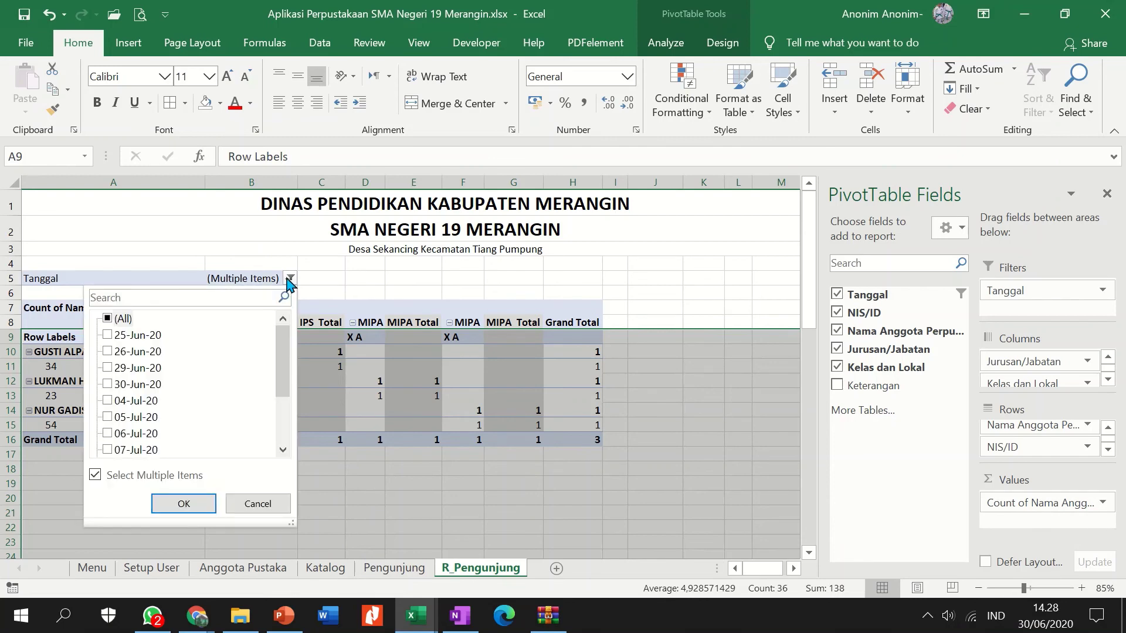
left_click(109, 338)
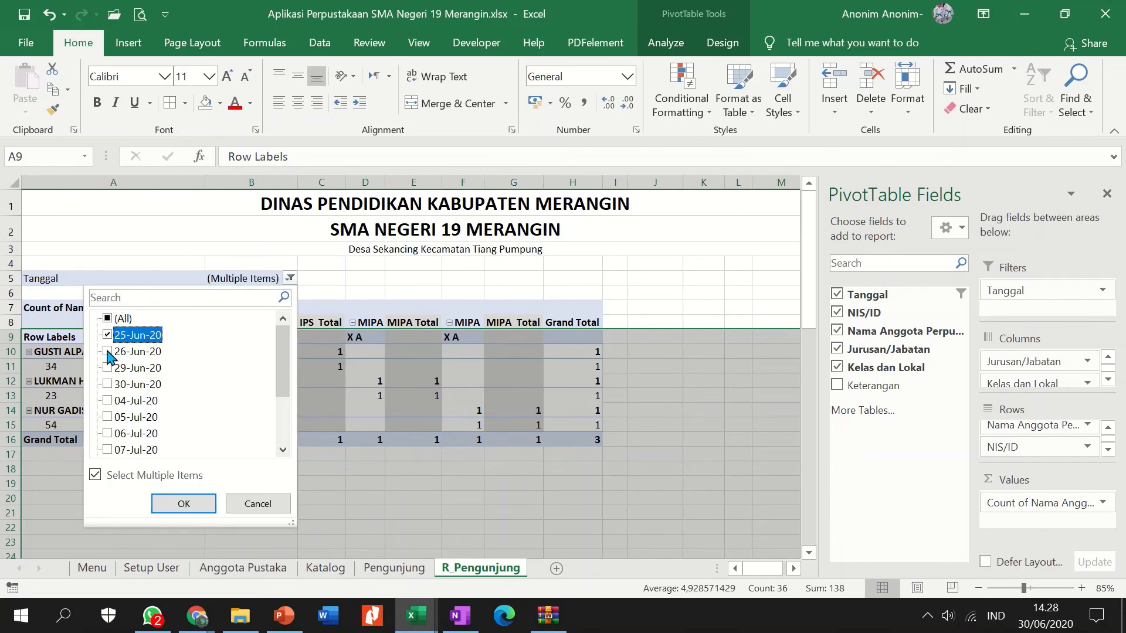
left_click(108, 352)
left_click(108, 368)
left_click(184, 503)
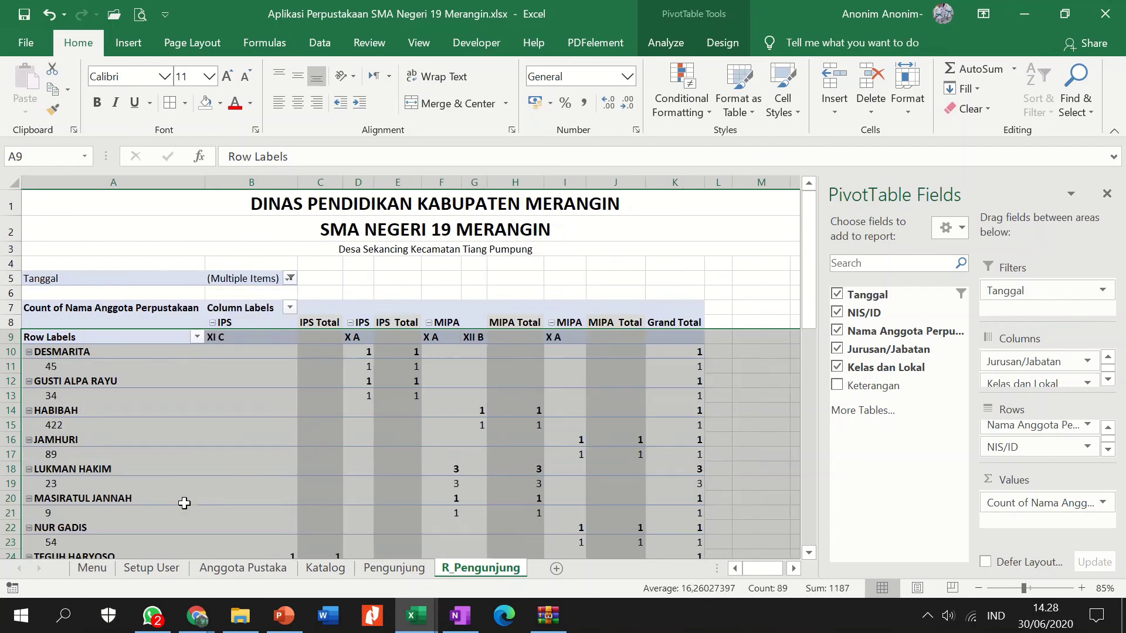
scroll(475, 387, "down", 3)
scroll(272, 365, "up", 3)
scroll(693, 397, "down", 7)
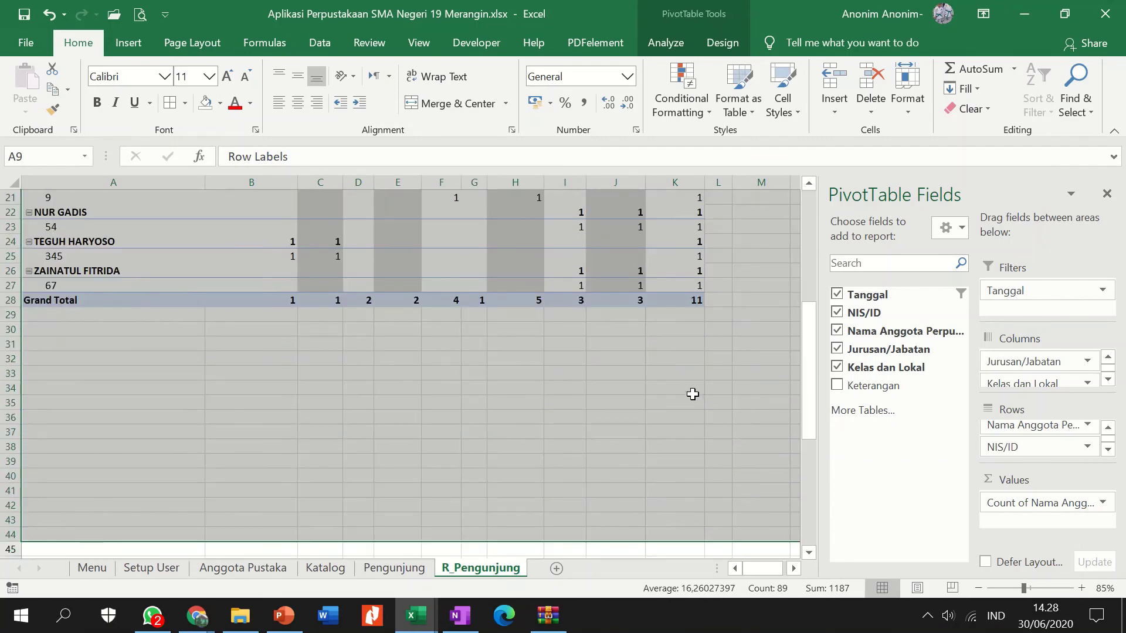
scroll(692, 394, "up", 5)
left_click(762, 331)
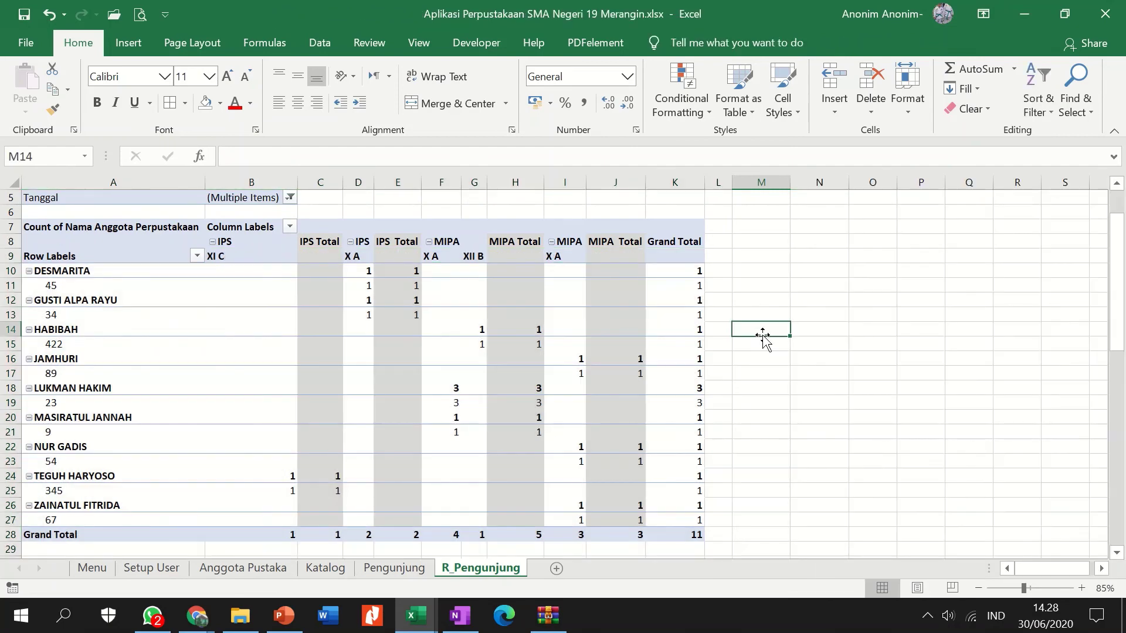
scroll(307, 306, "up", 2)
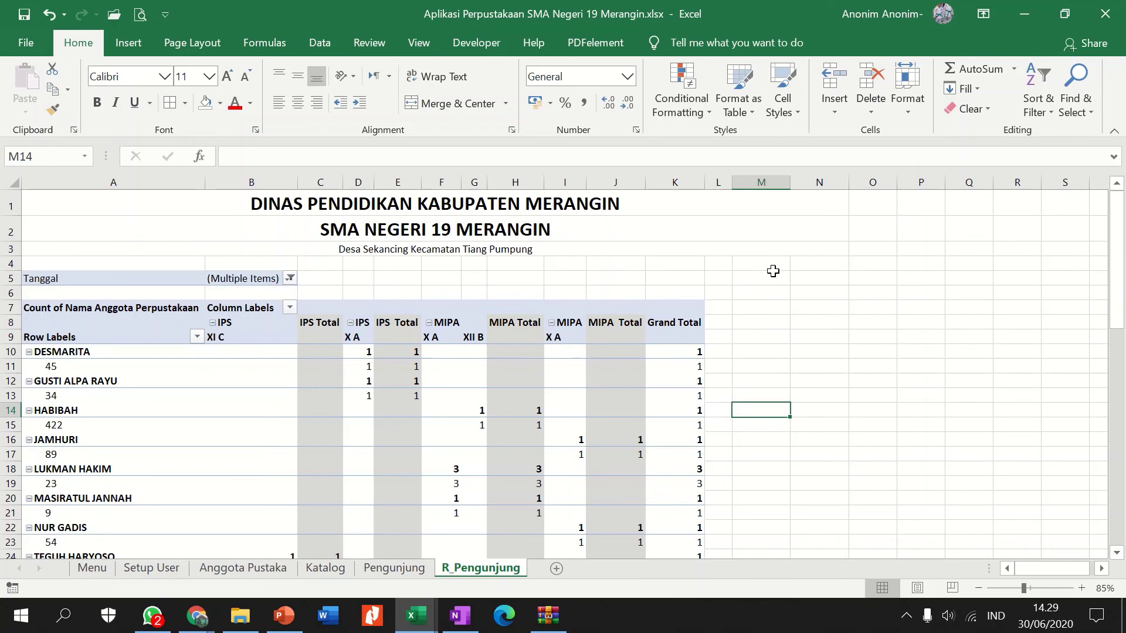
Copy the Kembali ke MENU link from cell J5 of the Katalog sheet to N4 of R_Pengunjung and autofit column N
left_click(393, 569)
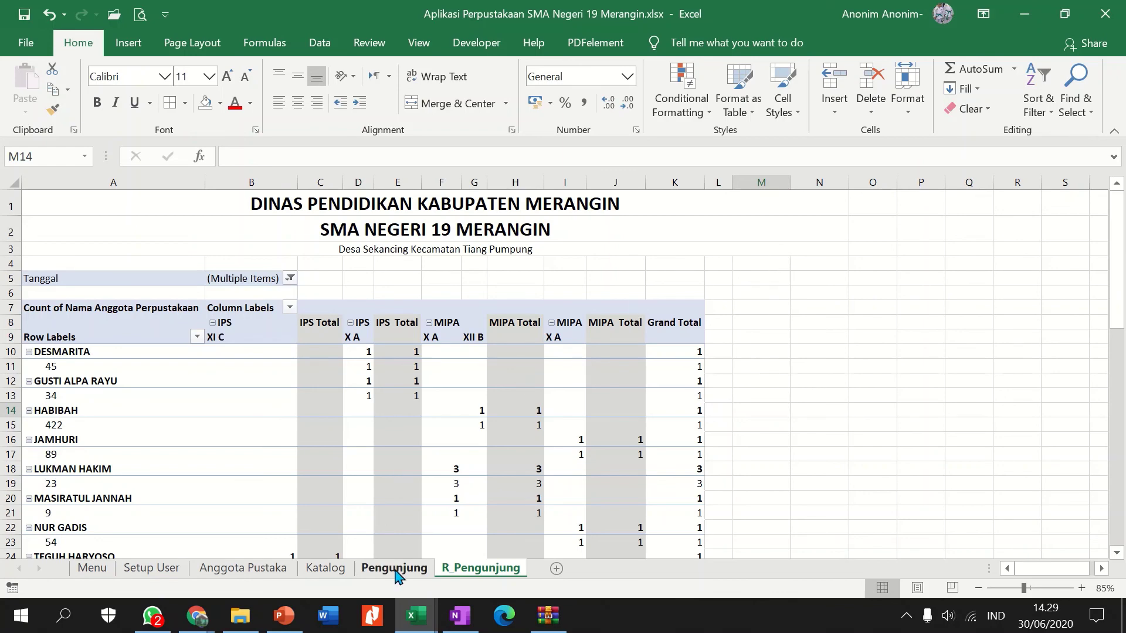
left_click(324, 569)
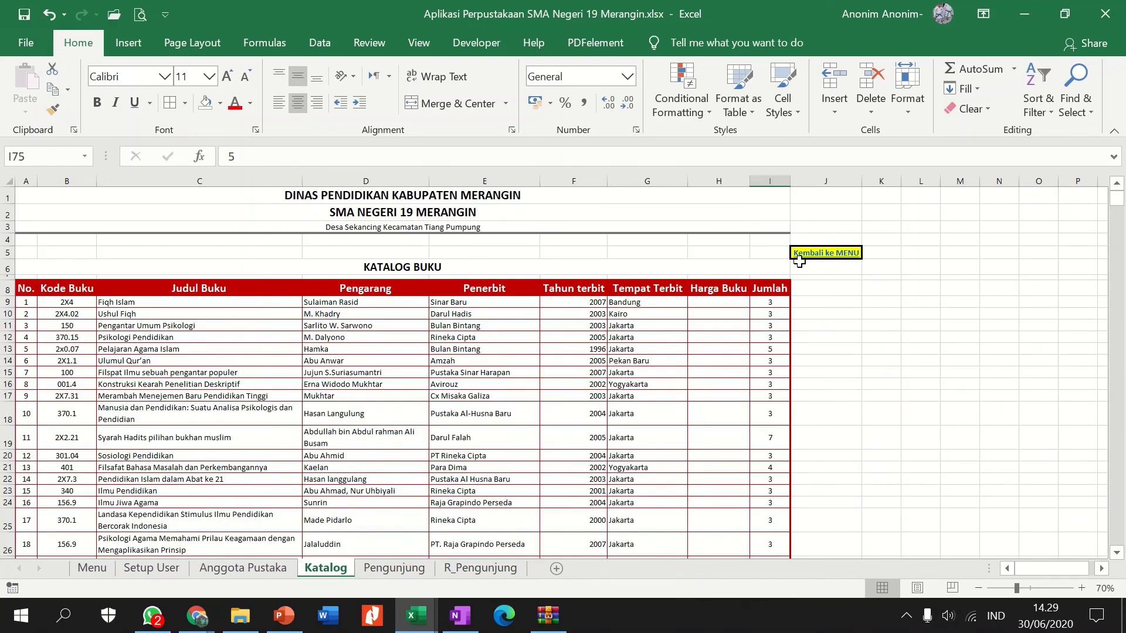
left_click(768, 251)
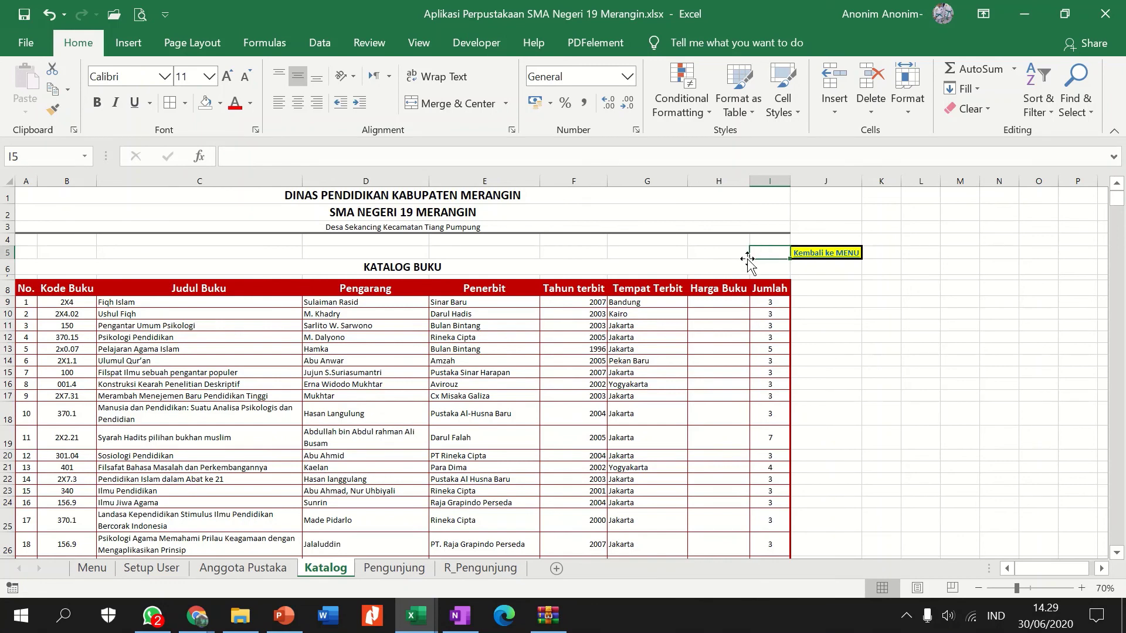
key("Right")
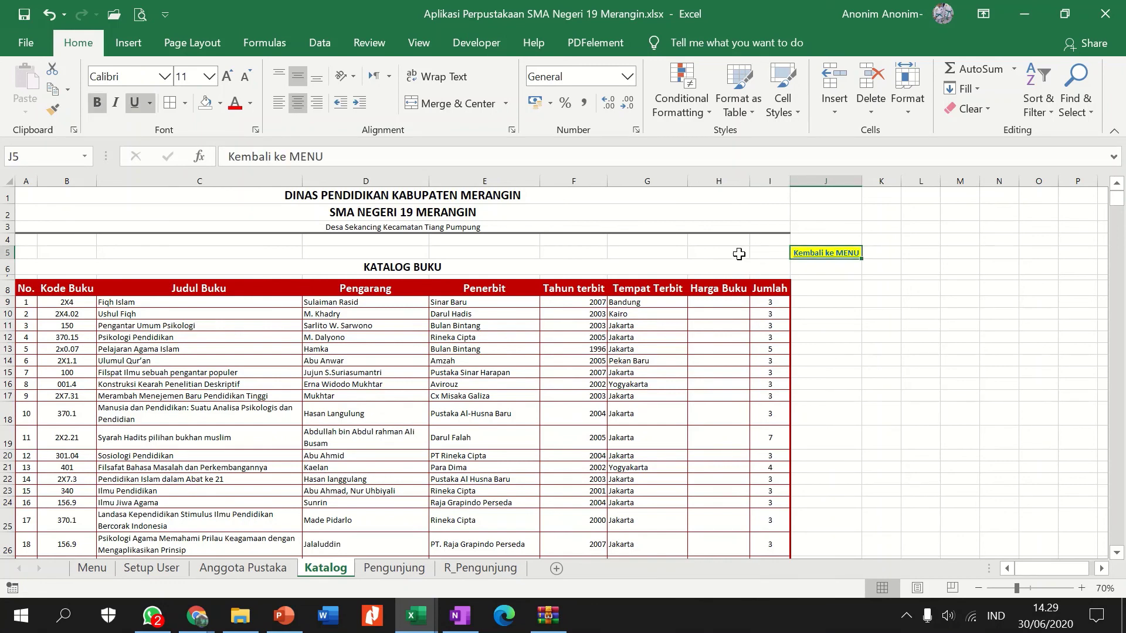
right_click(816, 254)
left_click(857, 157)
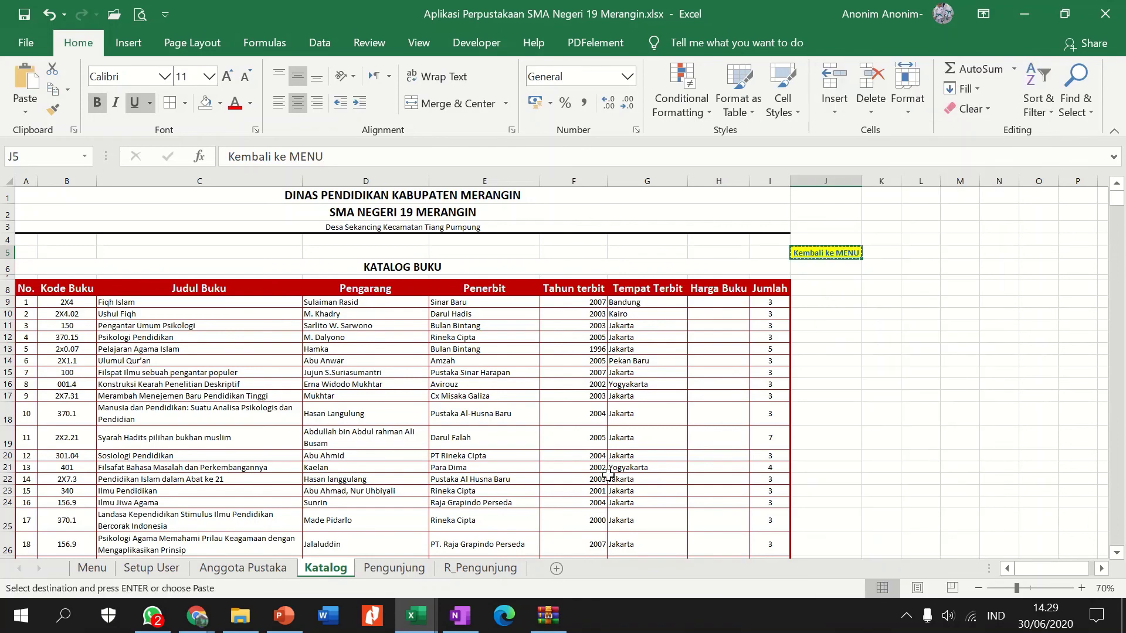
left_click(496, 569)
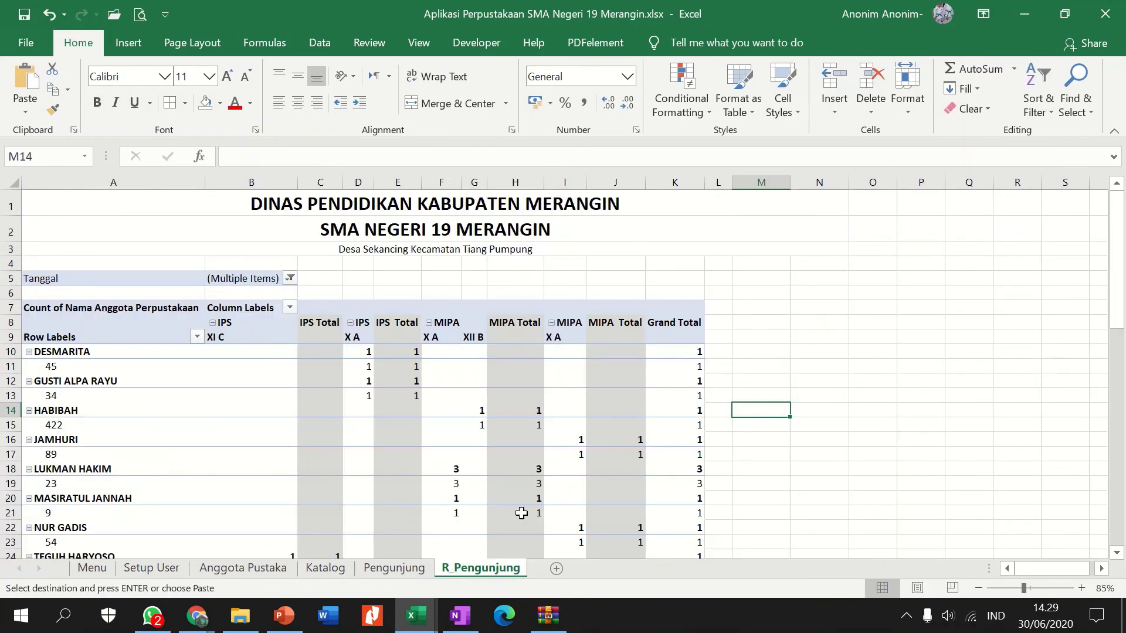
right_click(820, 262)
left_click(862, 269)
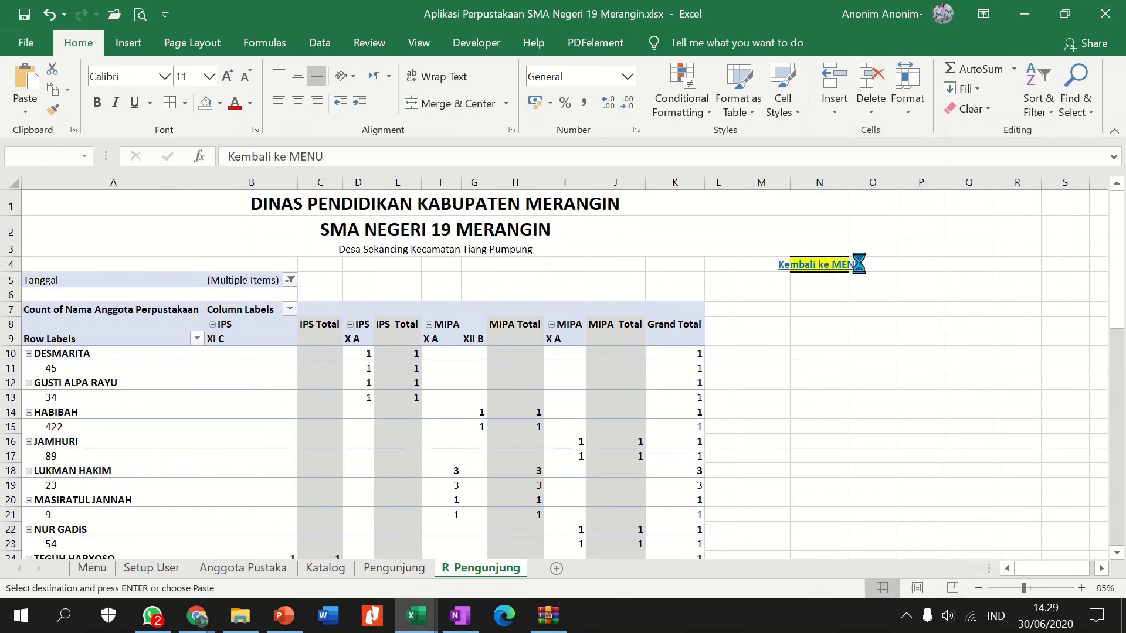
double_click(849, 183)
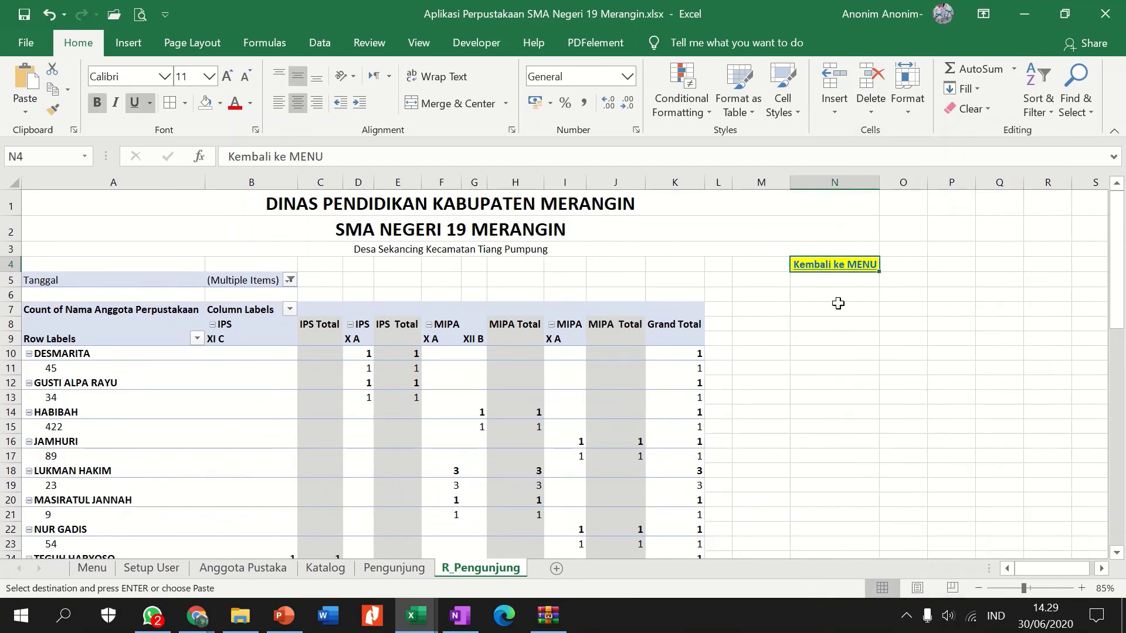
Follow the Kembali ke MENU link and hyperlink the Ringkasan pengunjung cell G13 on the Menu sheet to the R_Pengunjung sheet
left_click(827, 267)
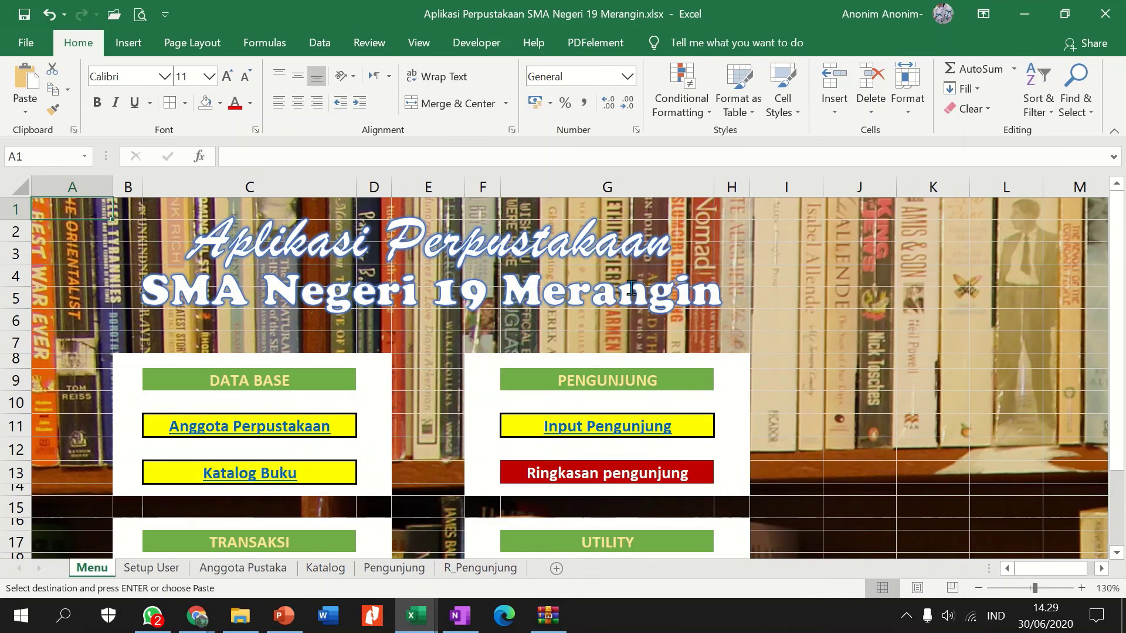
left_click(577, 475)
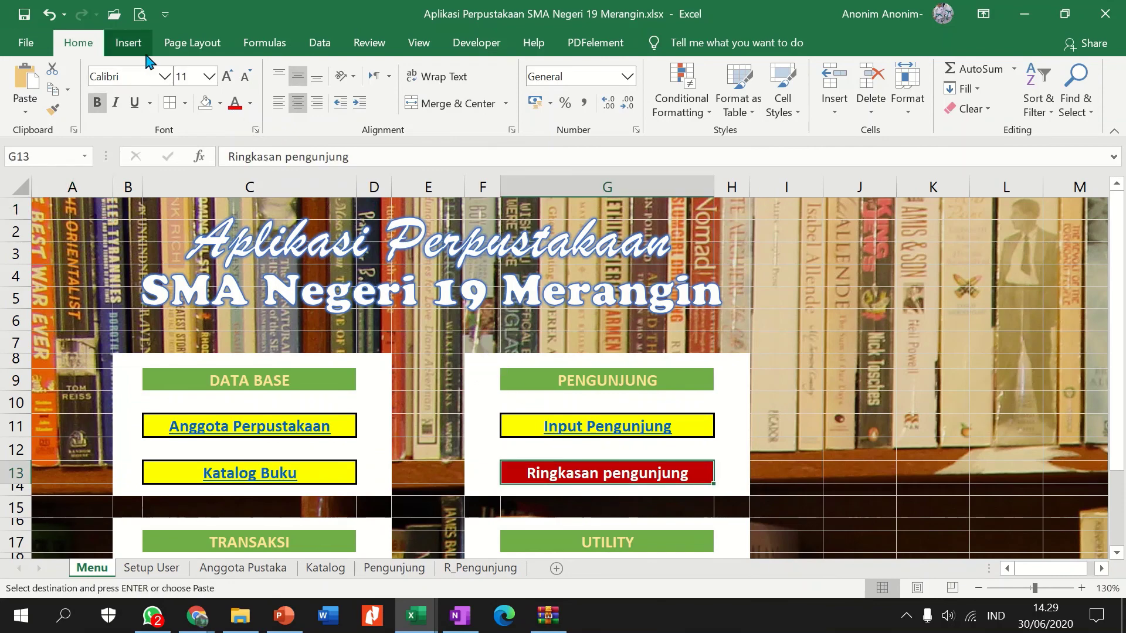
left_click(130, 43)
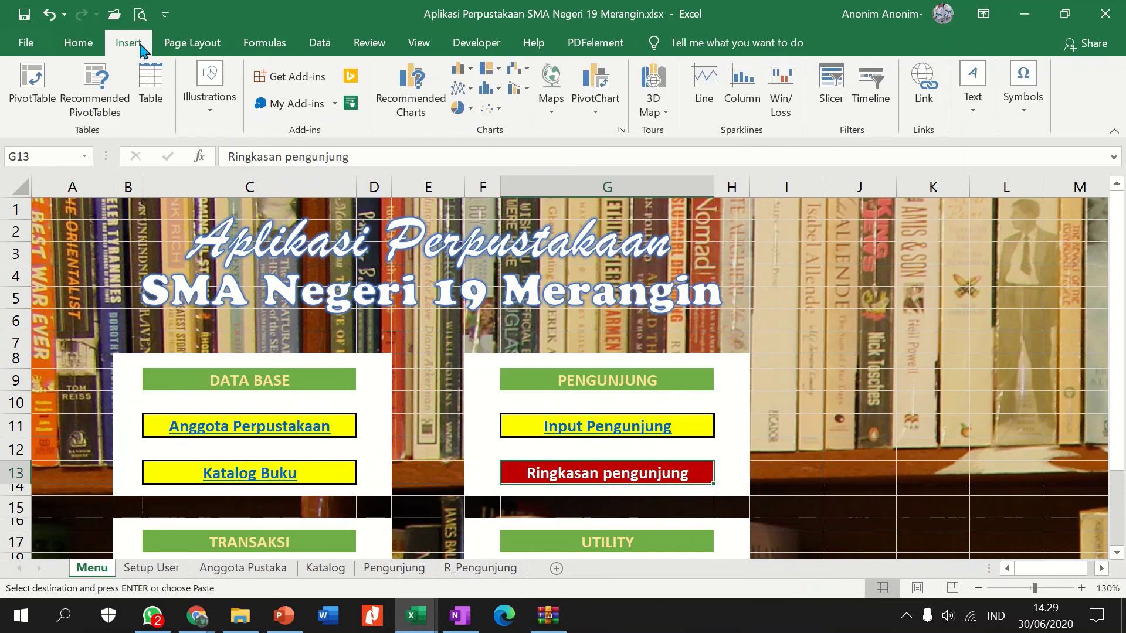
left_click(926, 93)
left_click(560, 190)
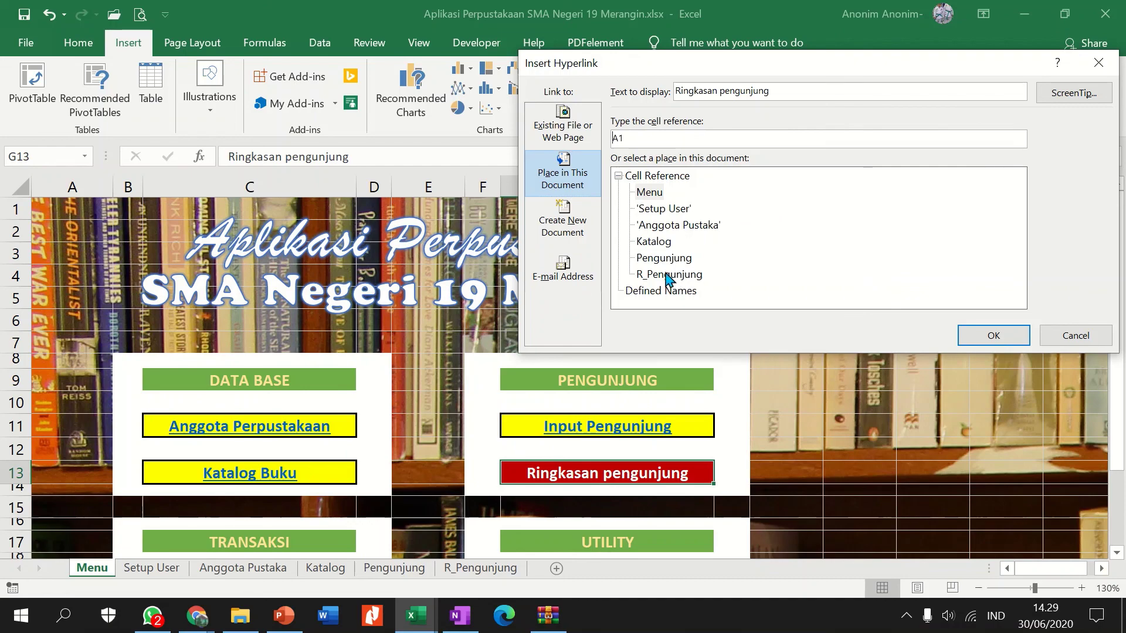
left_click(669, 274)
left_click(988, 338)
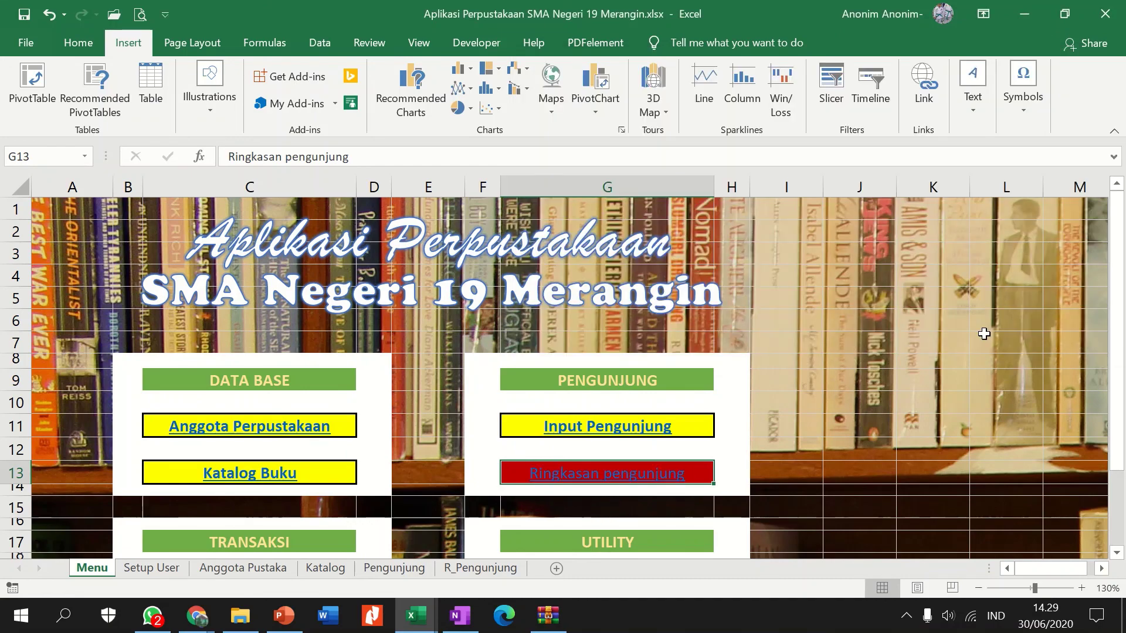
Copy the Input Pengunjung cell's formatting onto the Ringkasan pengunjung cell with Format Painter and test its link
left_click(710, 430)
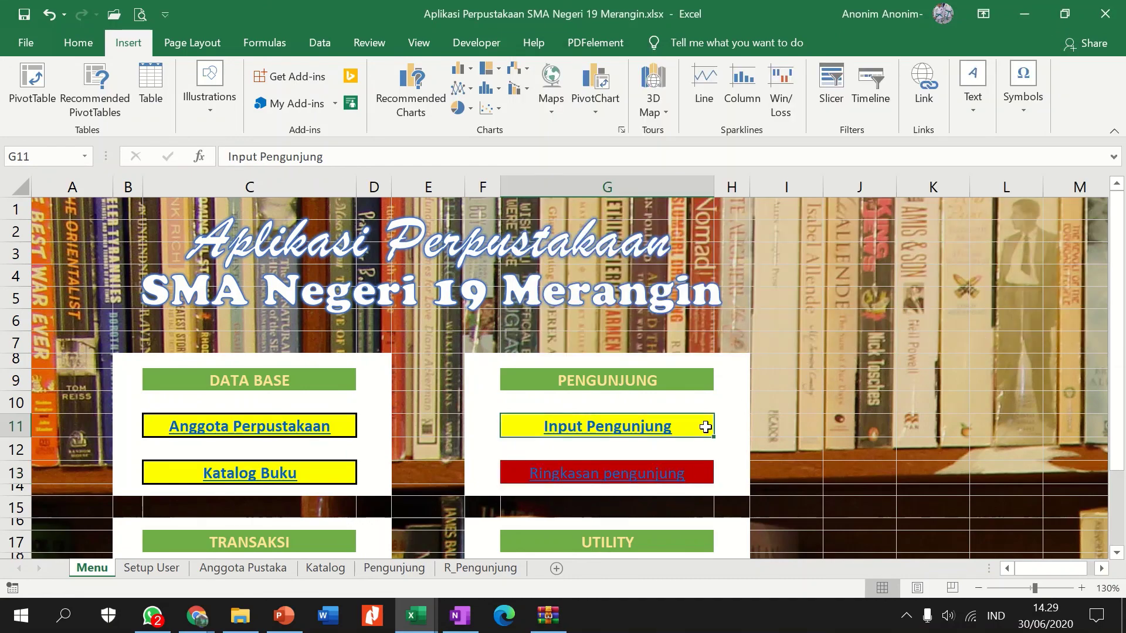
left_click(78, 52)
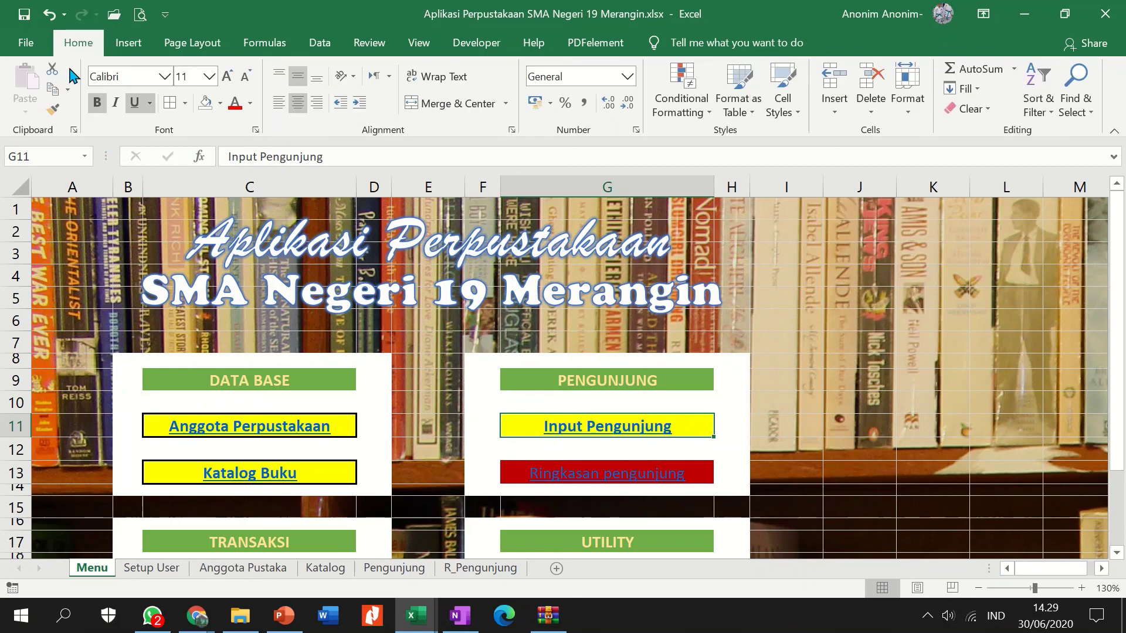
left_click(53, 109)
left_click(577, 470)
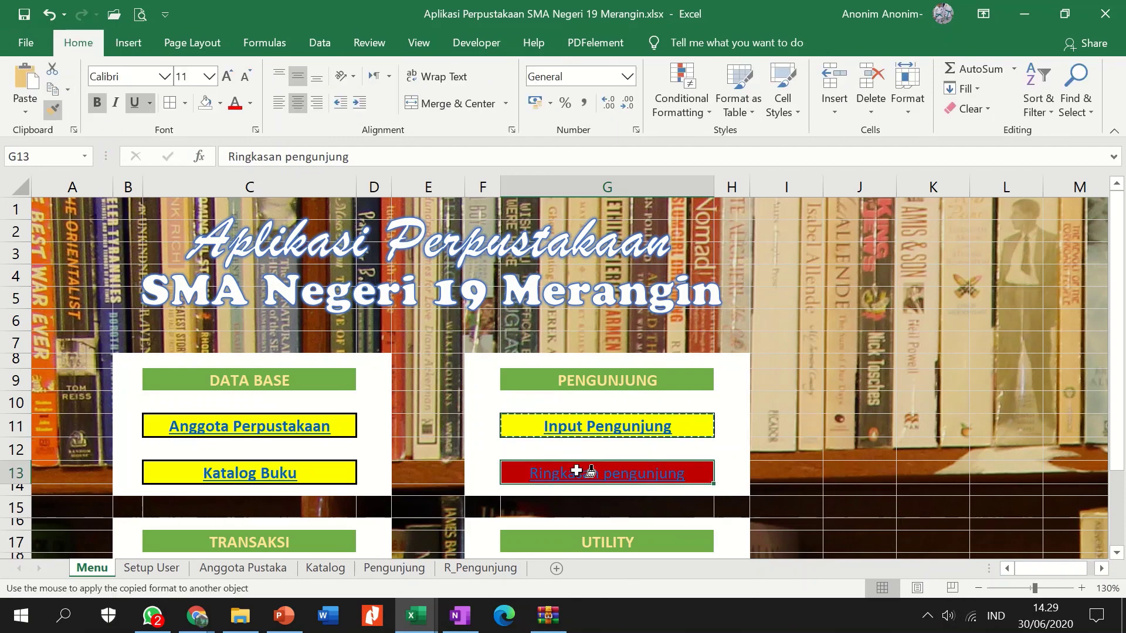
left_click(675, 487)
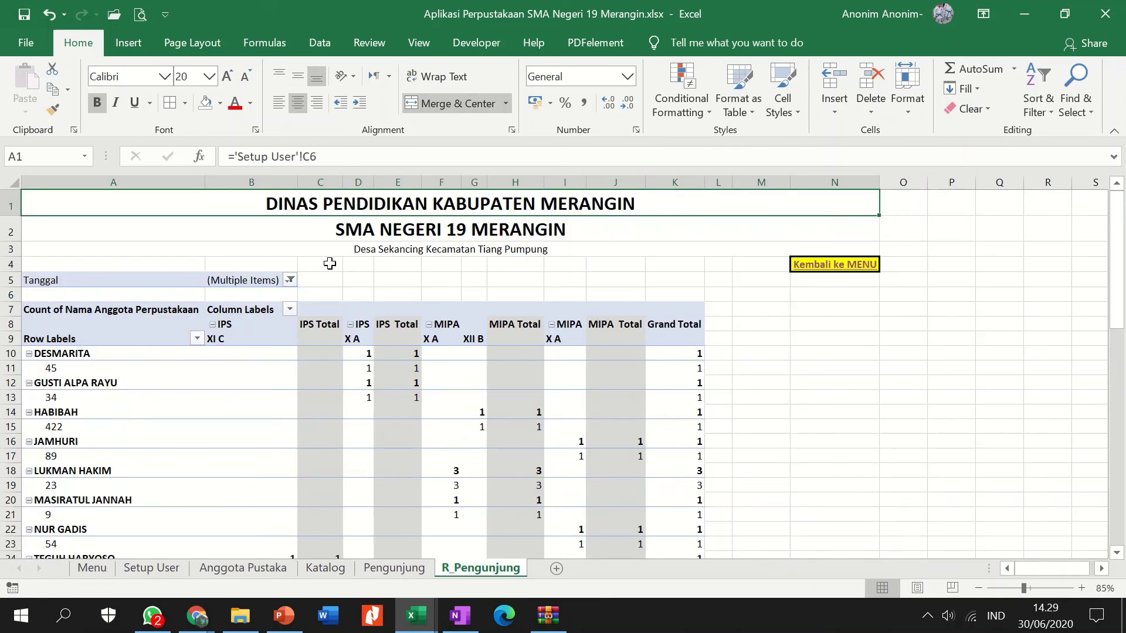